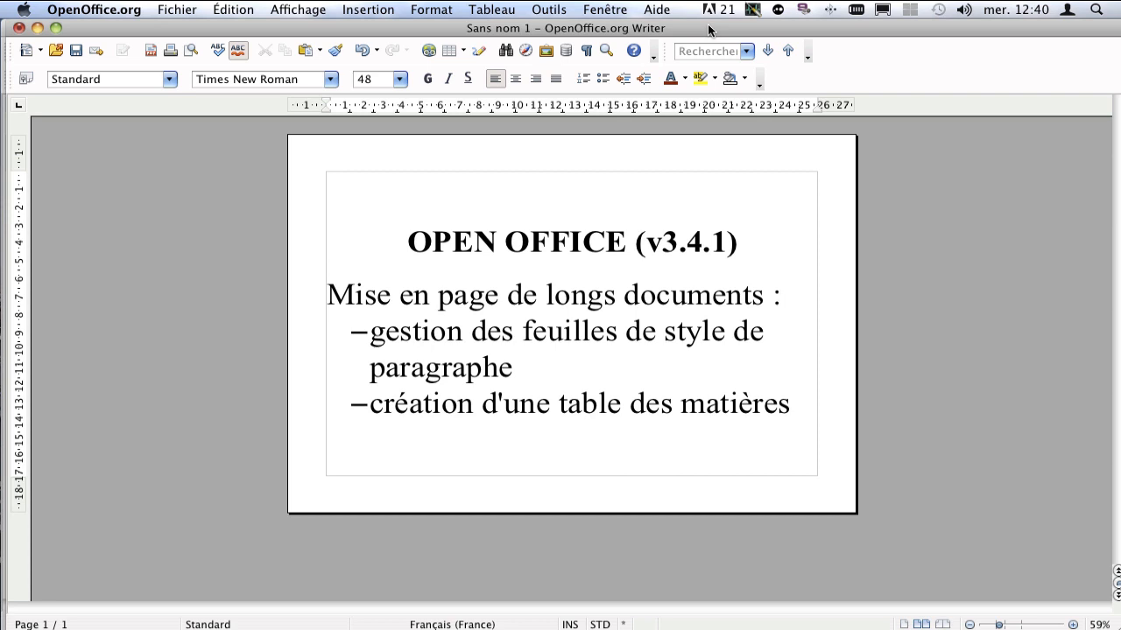
# Switch to the BaseOpenOffice.odt document and open its page style settings.
pyautogui.click(612, 9)
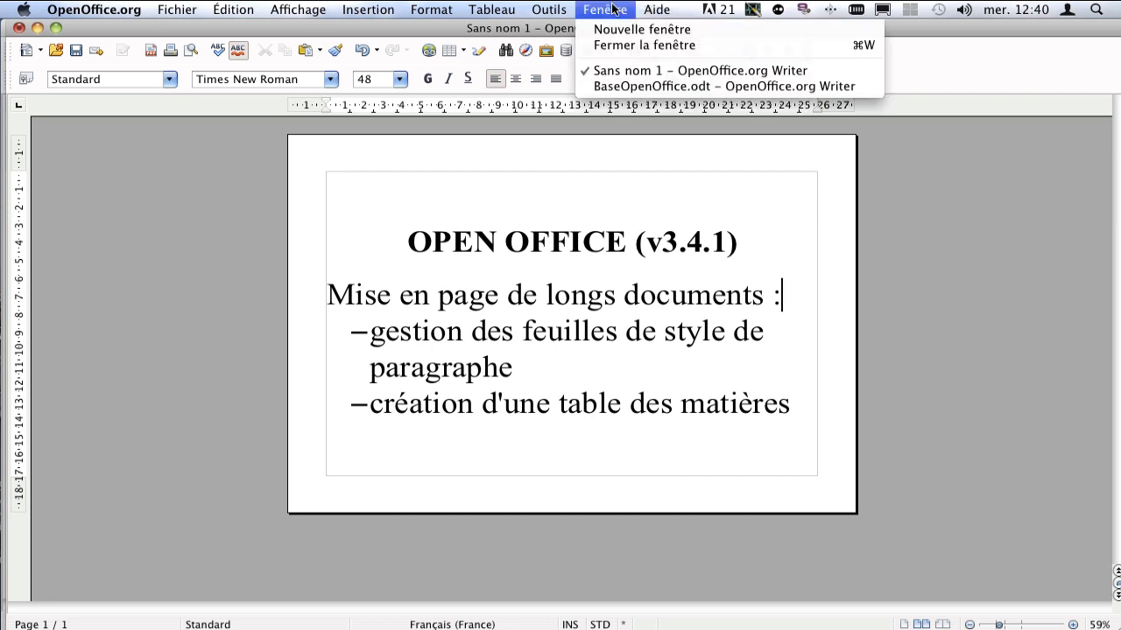
pyautogui.click(656, 86)
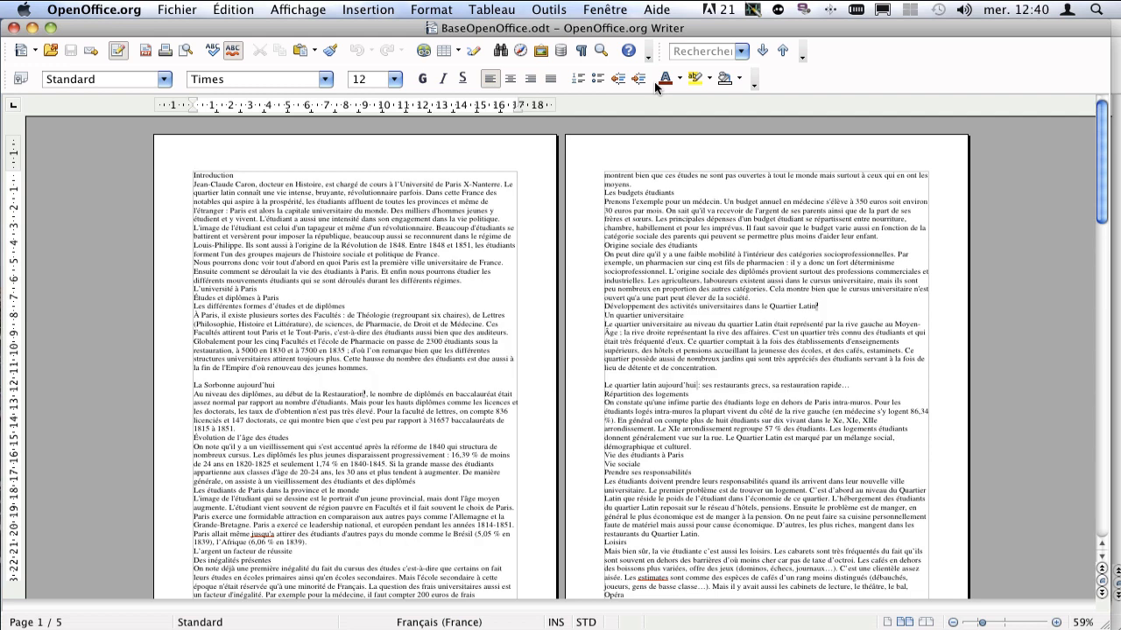
pyautogui.click(417, 11)
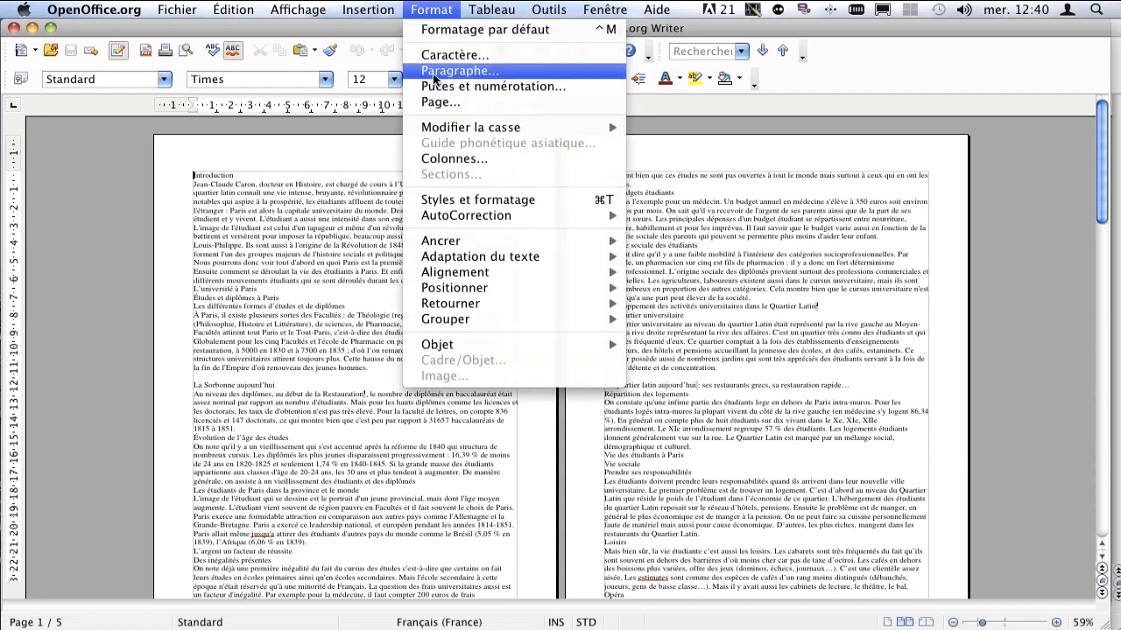
pyautogui.moveTo(494, 133)
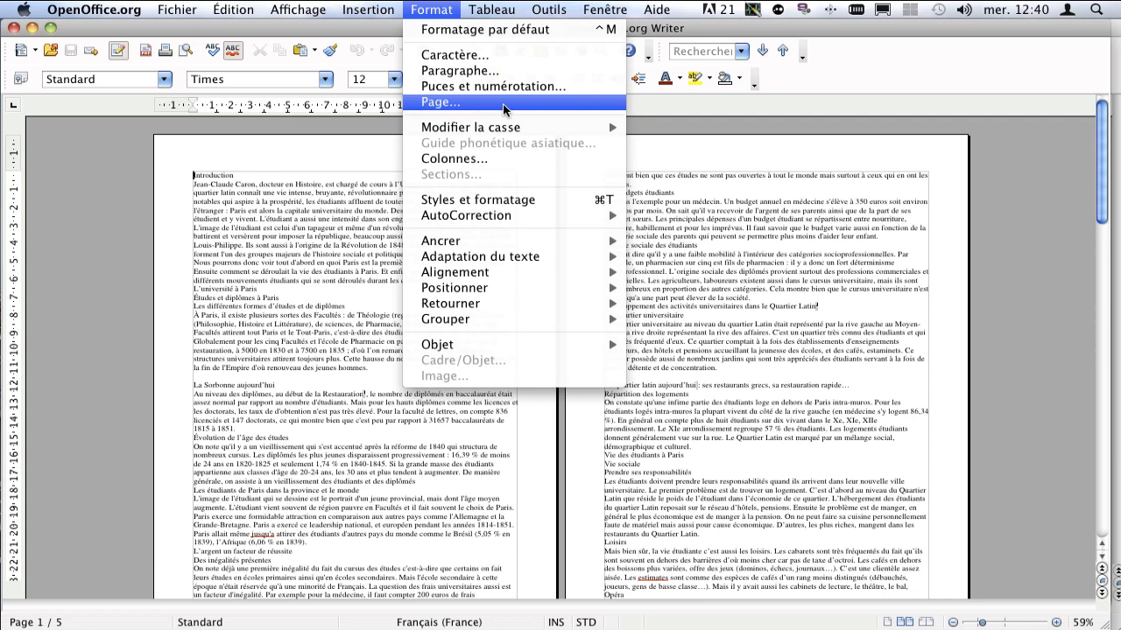
pyautogui.click(504, 108)
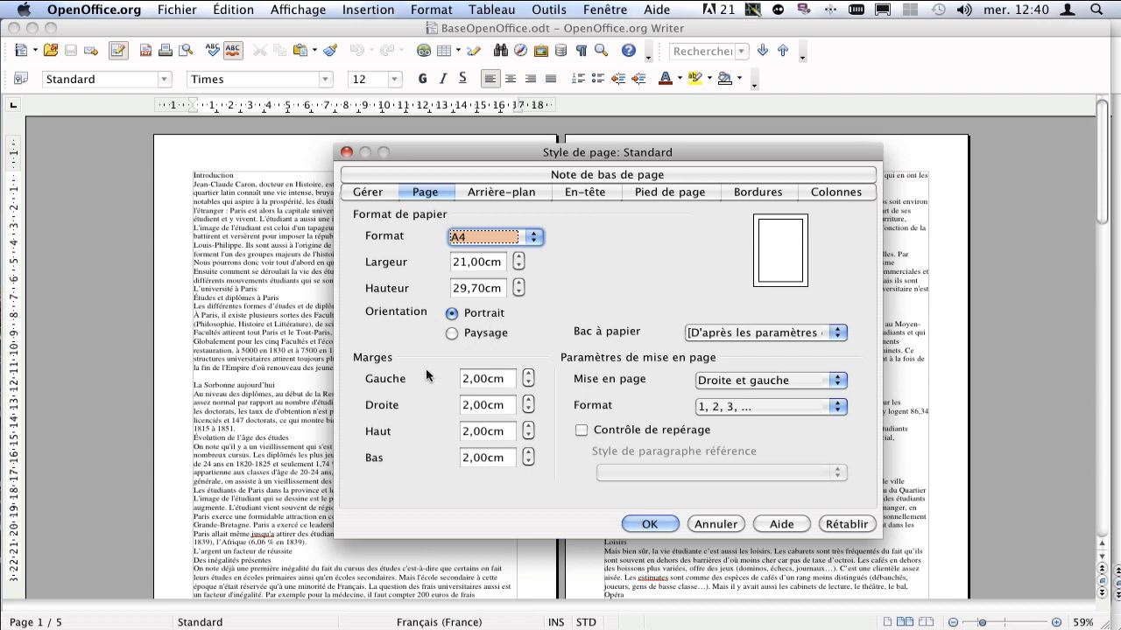
# Set the page margins to 4,5 cm left, 2,5 cm right, 3 cm top and 3 cm bottom.
pyautogui.click(484, 383)
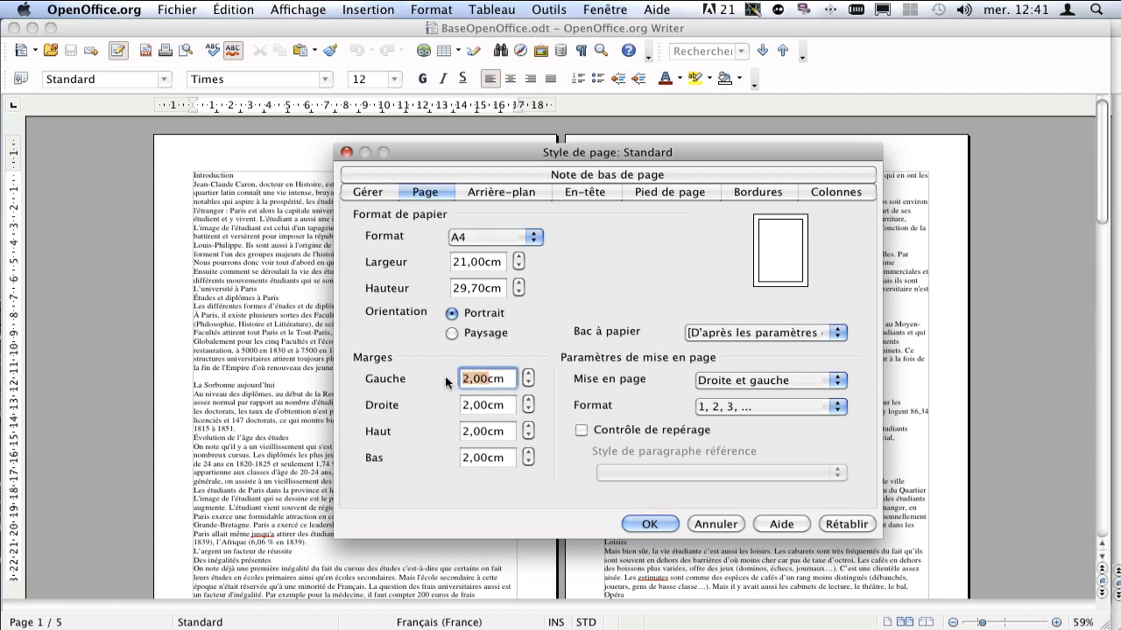
pyautogui.write('4,5')
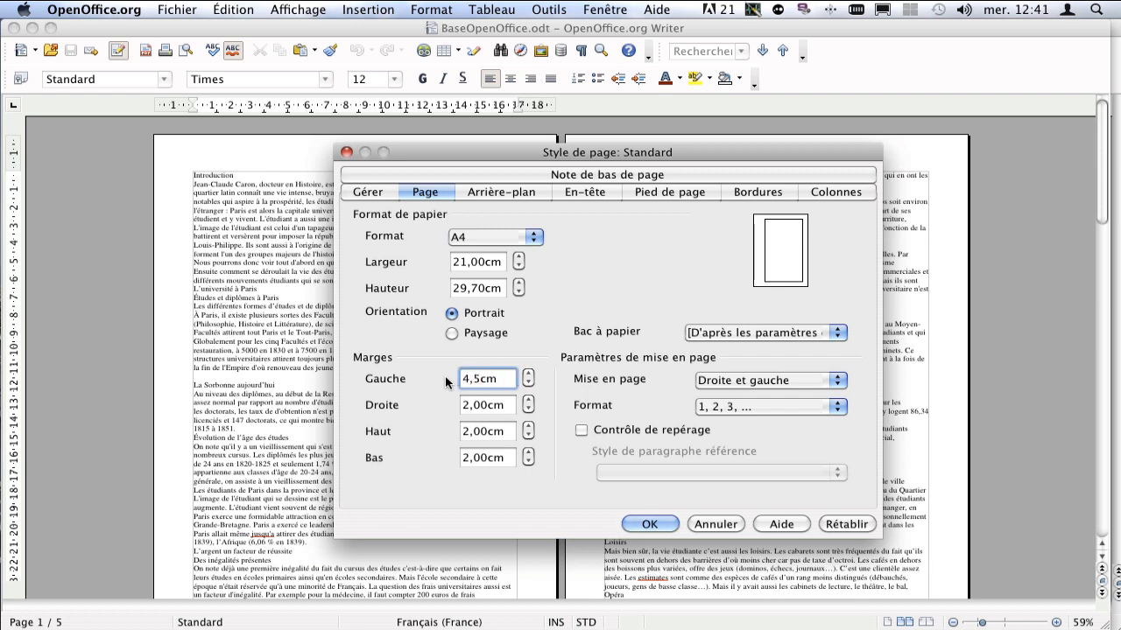
pyautogui.press('Tab')
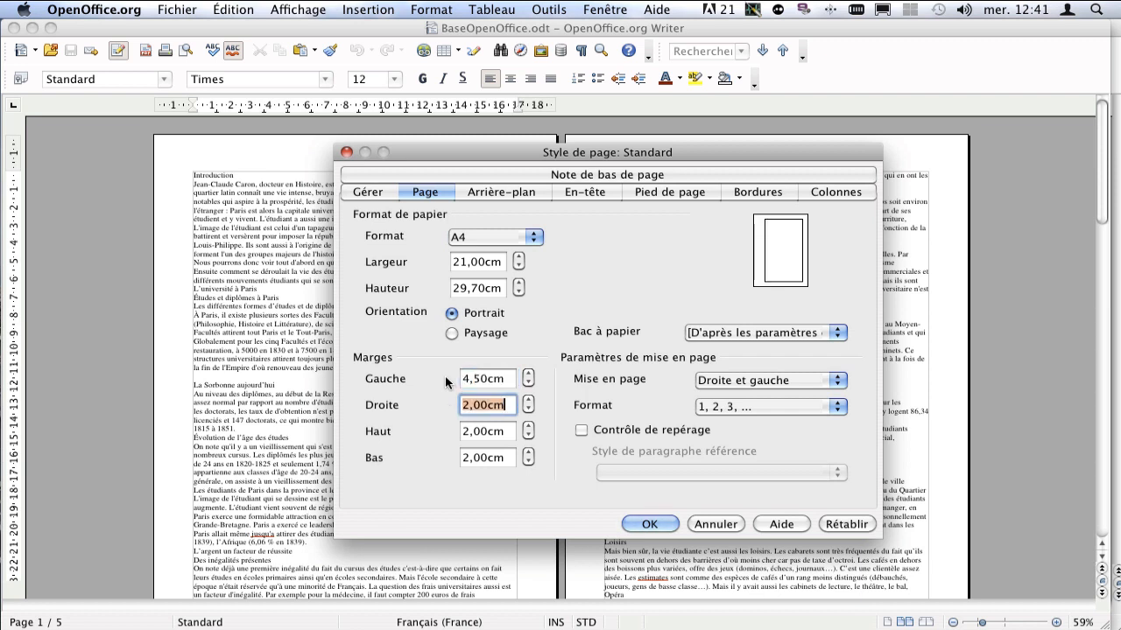
pyautogui.write('2,5')
pyautogui.press('Tab')
pyautogui.write('3')
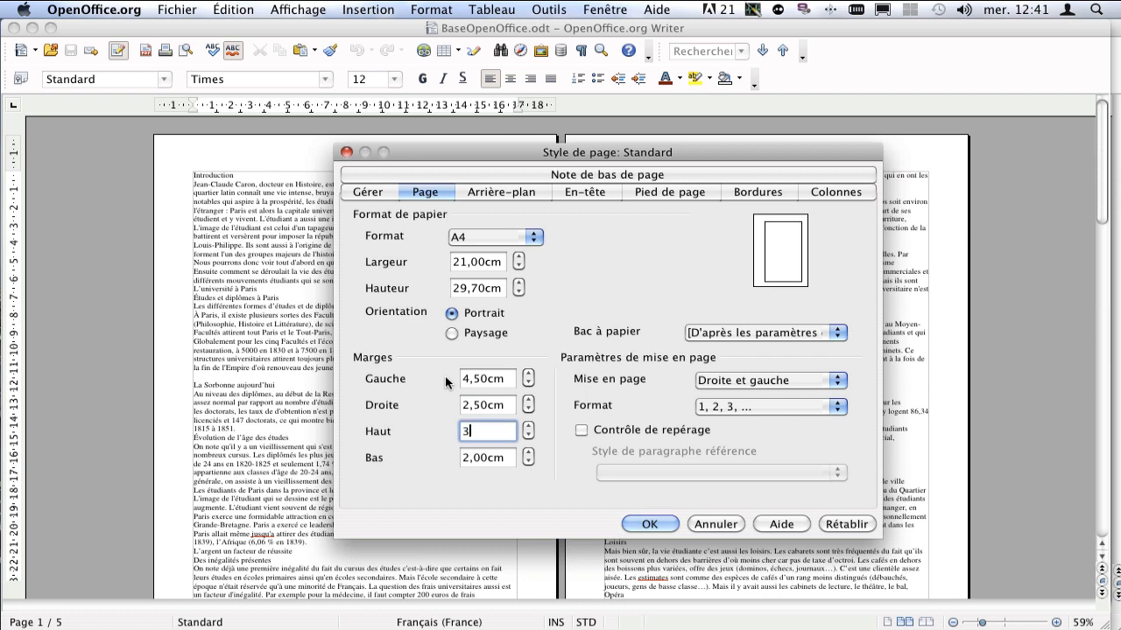
pyautogui.press('Tab')
pyautogui.write('3')
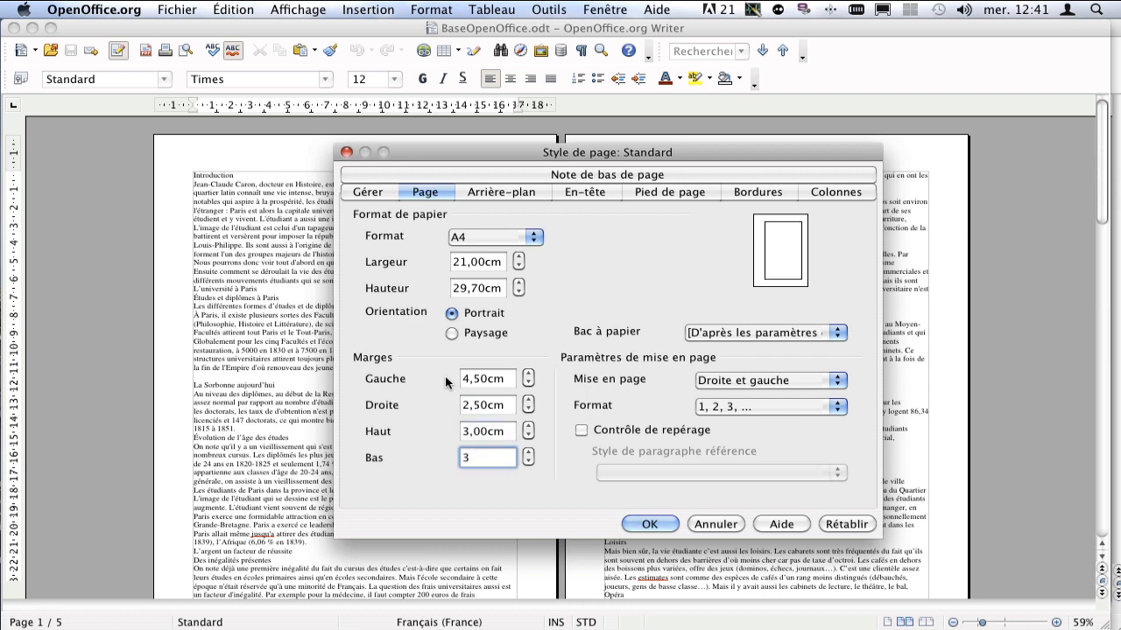
pyautogui.press('Tab')
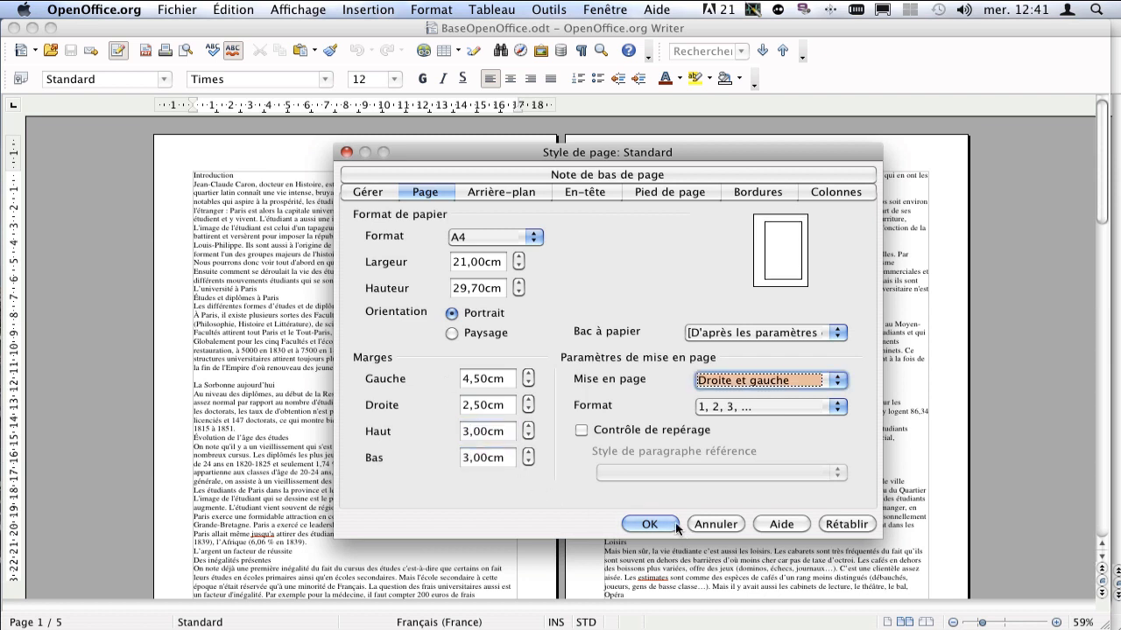
pyautogui.click(648, 523)
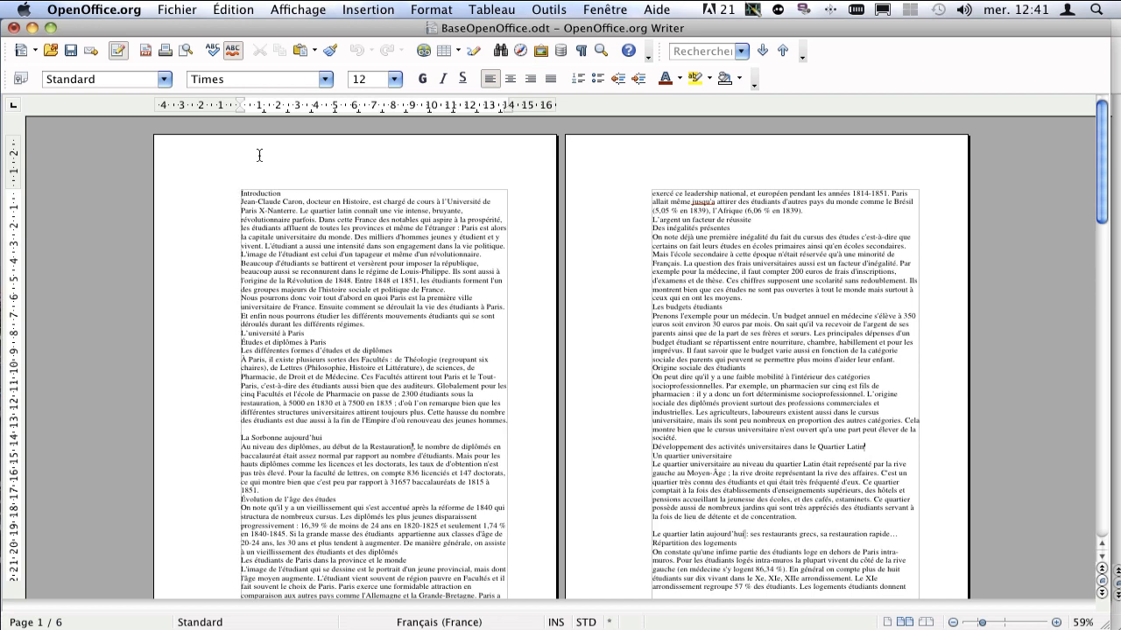
# Show the Styles et formatage window and dock it beside the document.
pyautogui.click(420, 12)
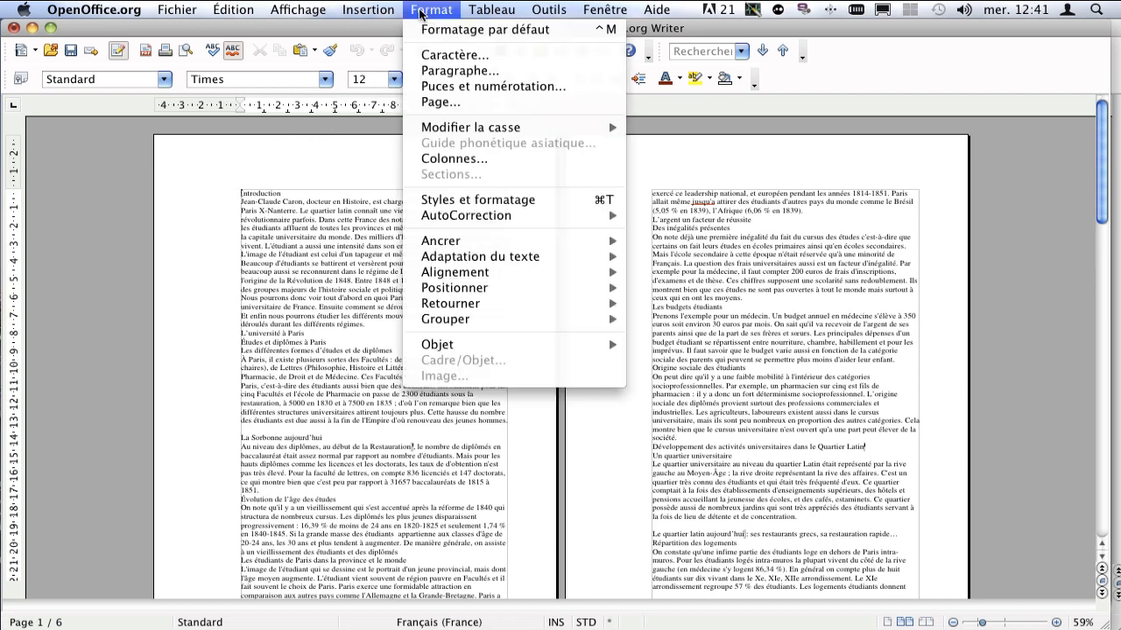
pyautogui.click(557, 200)
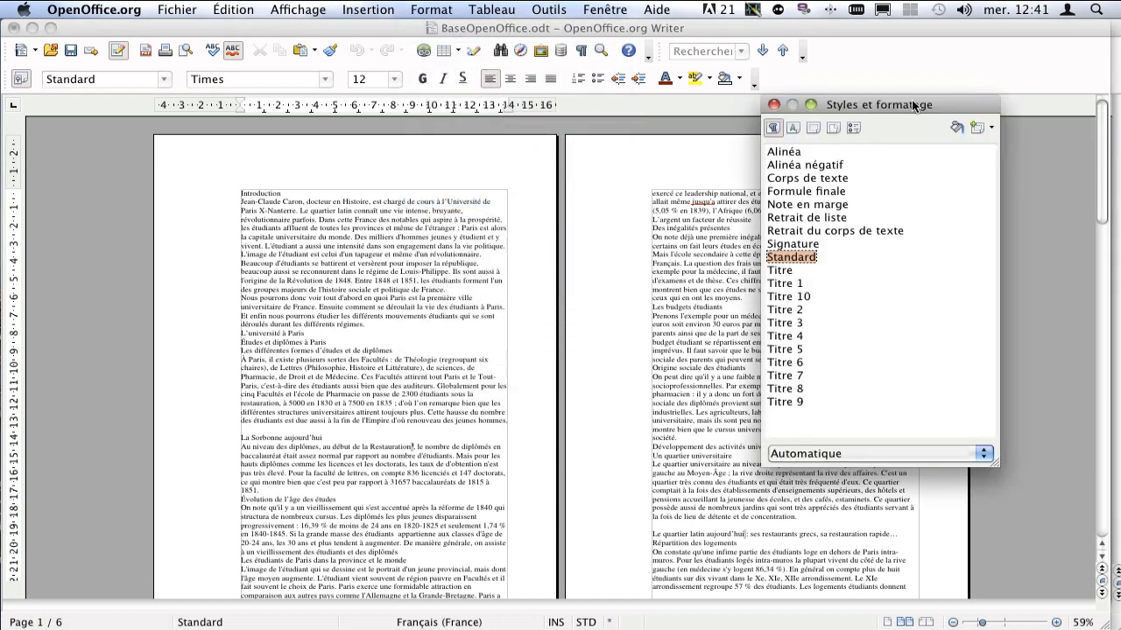
pyautogui.moveTo(911, 105); pyautogui.dragTo(1101, 140)
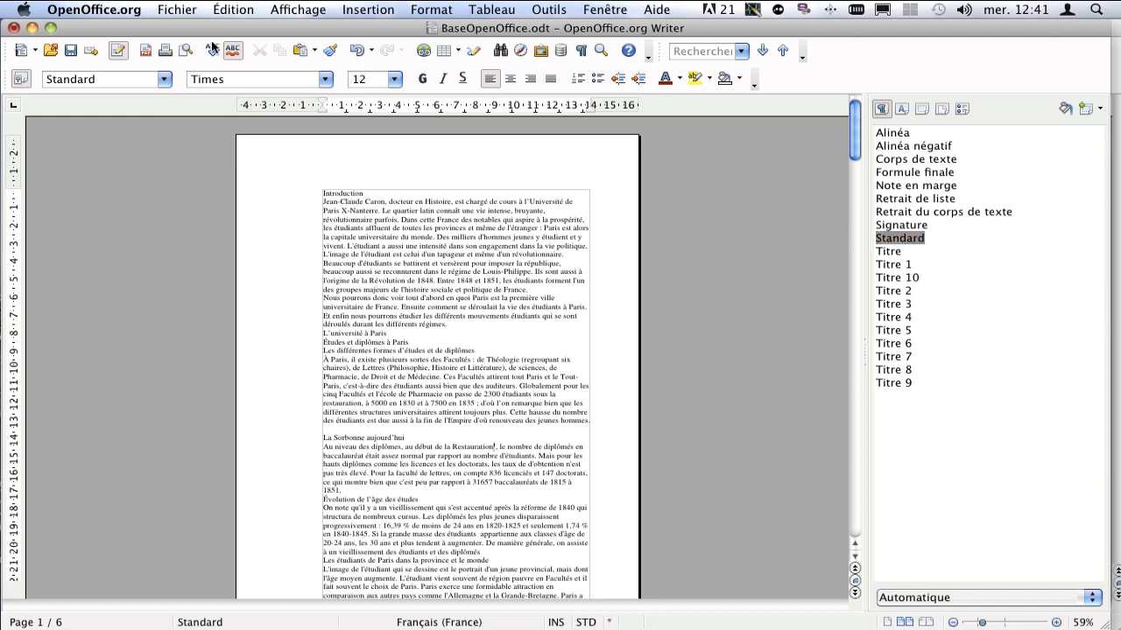
# Select the whole document text and create a new paragraph style named "Texte de base" from it.
pyautogui.click(219, 9)
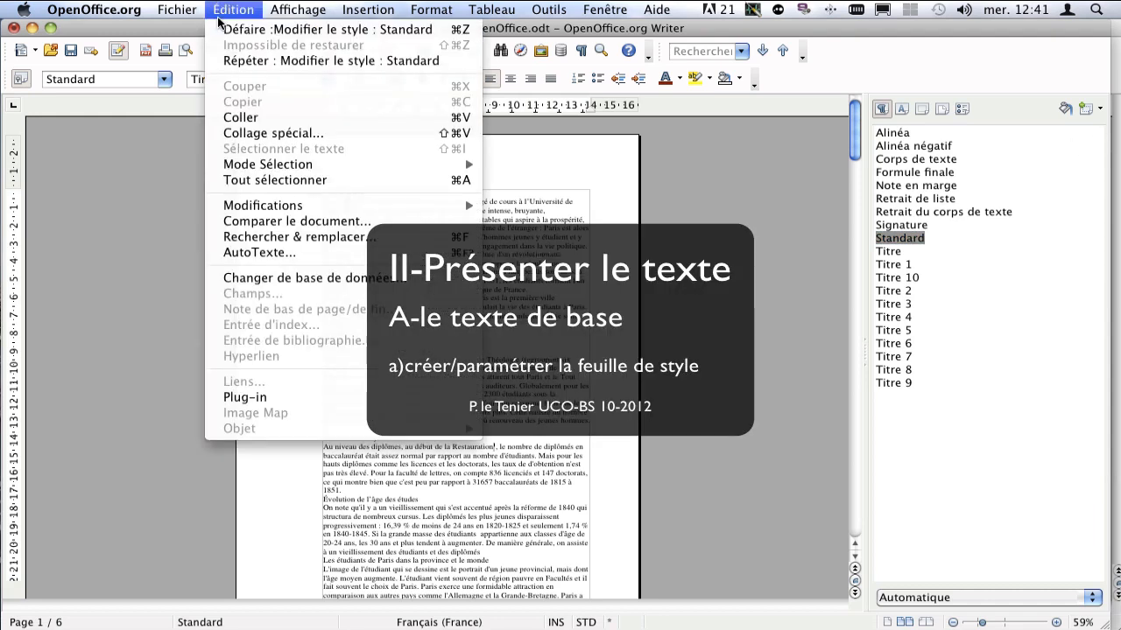
pyautogui.click(260, 180)
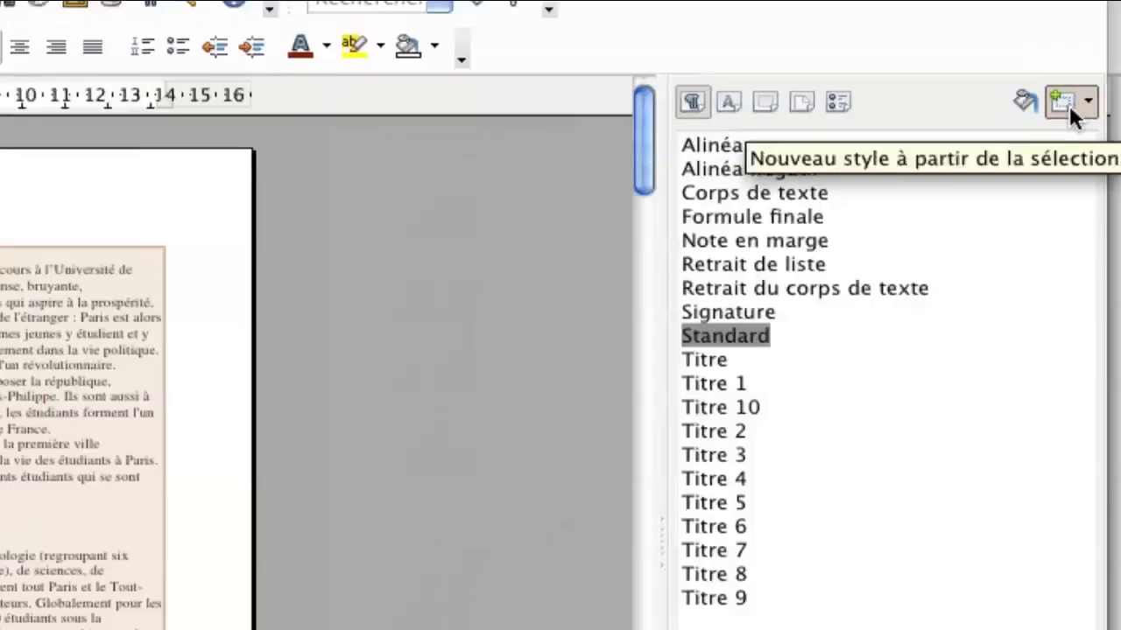
pyautogui.click(1070, 109)
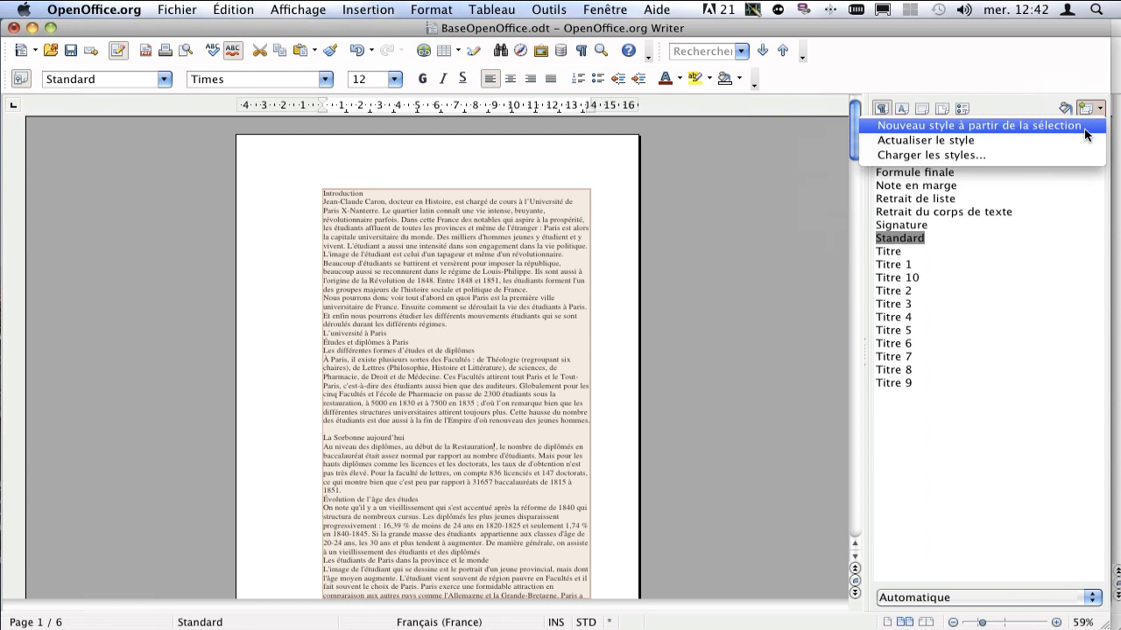
pyautogui.click(1085, 129)
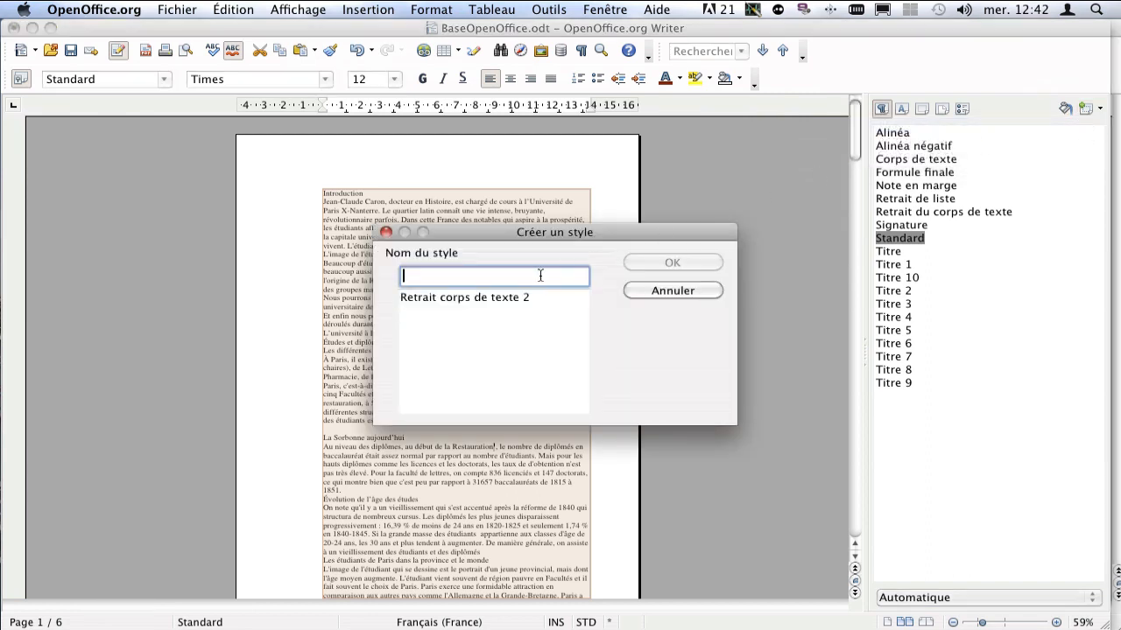
pyautogui.write('Texte de base')
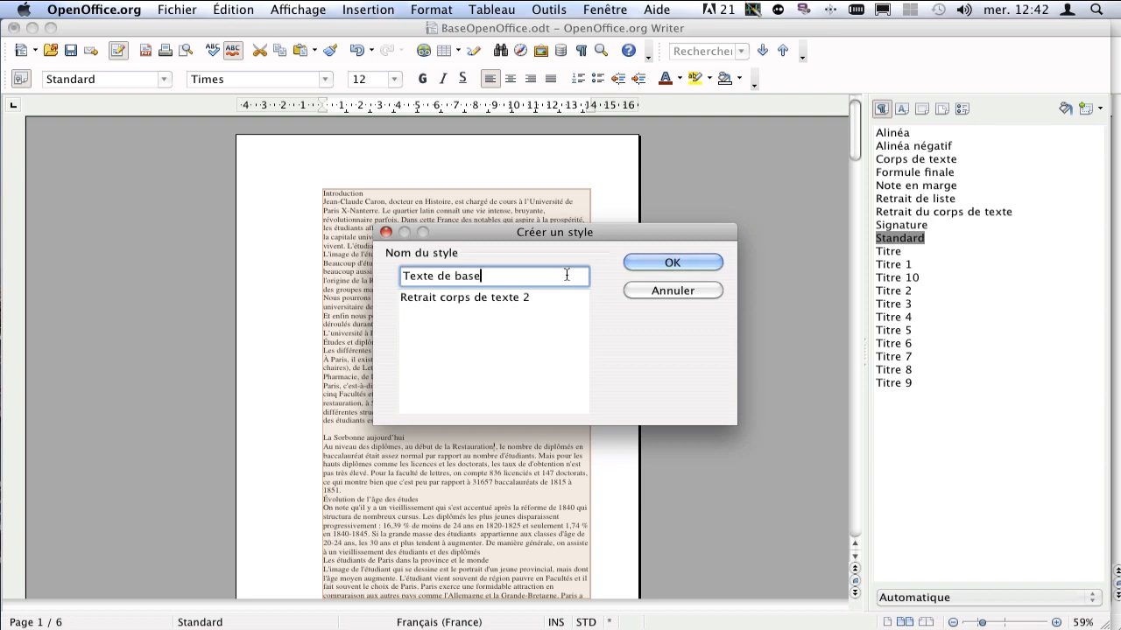
pyautogui.click(637, 261)
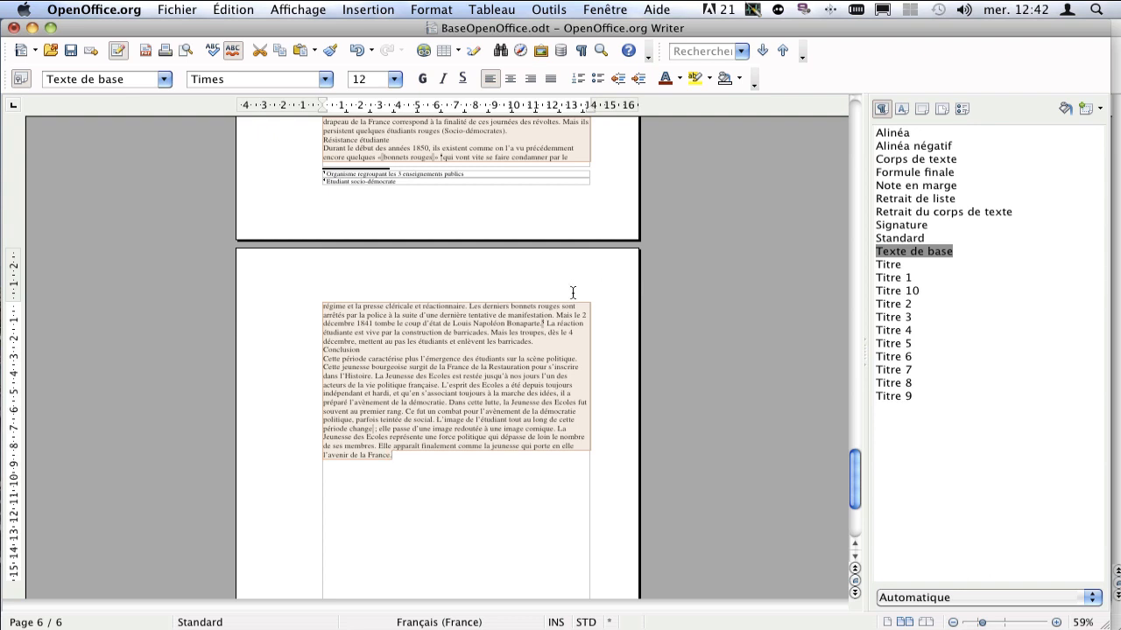
# Open the "Texte de base" paragraph style for modification and enable its automatic update option.
pyautogui.rightClick(906, 257)
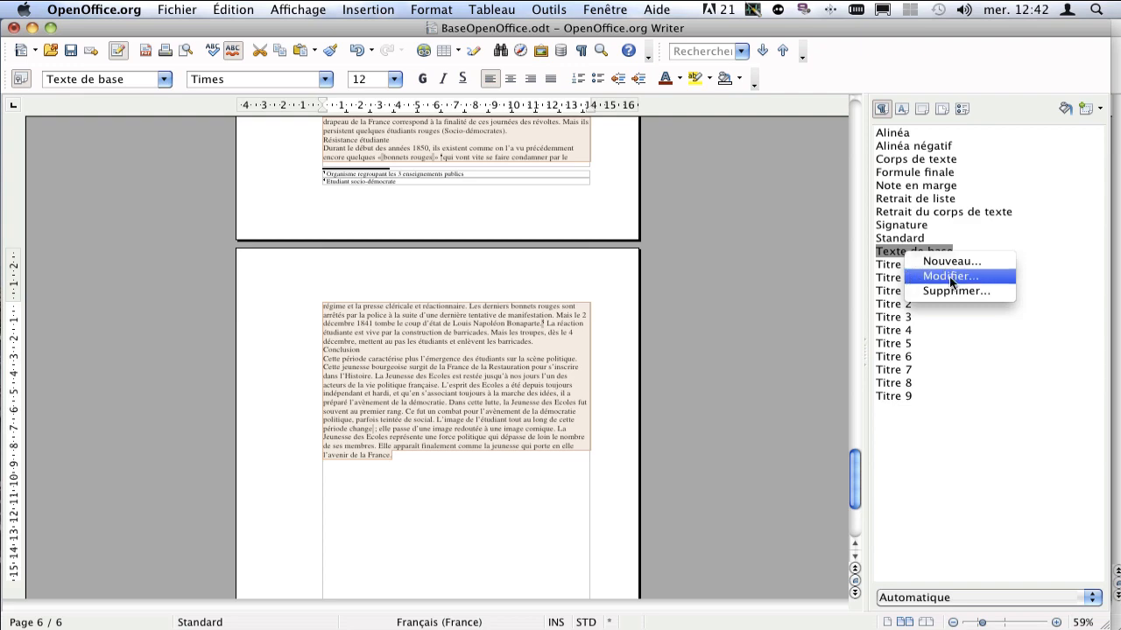
pyautogui.click(949, 277)
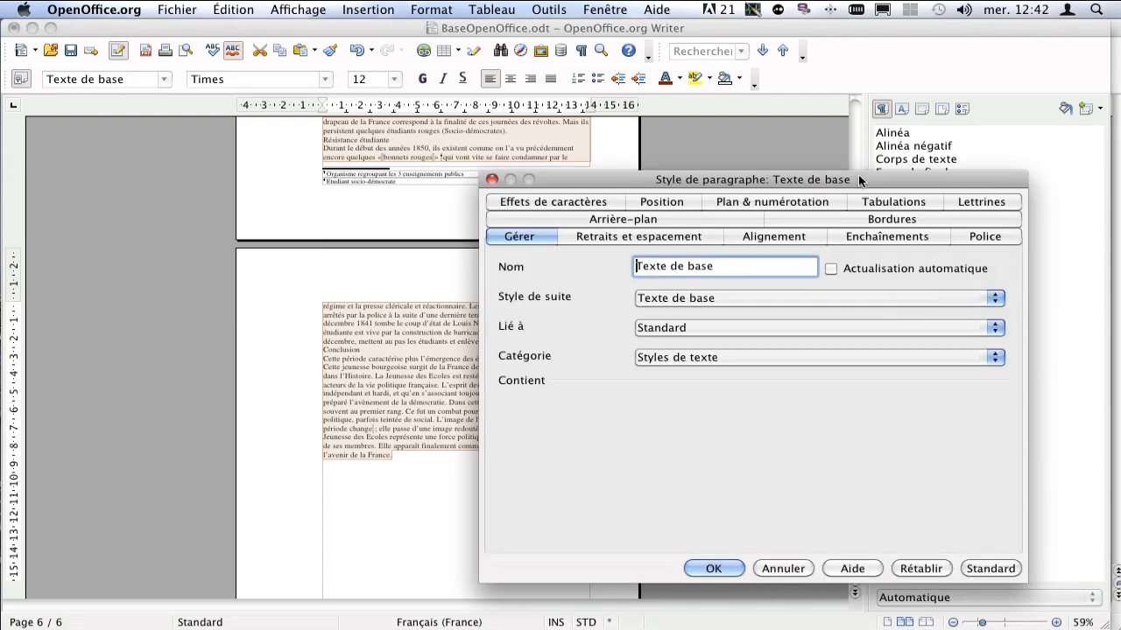
pyautogui.moveTo(858, 174); pyautogui.dragTo(605, 118)
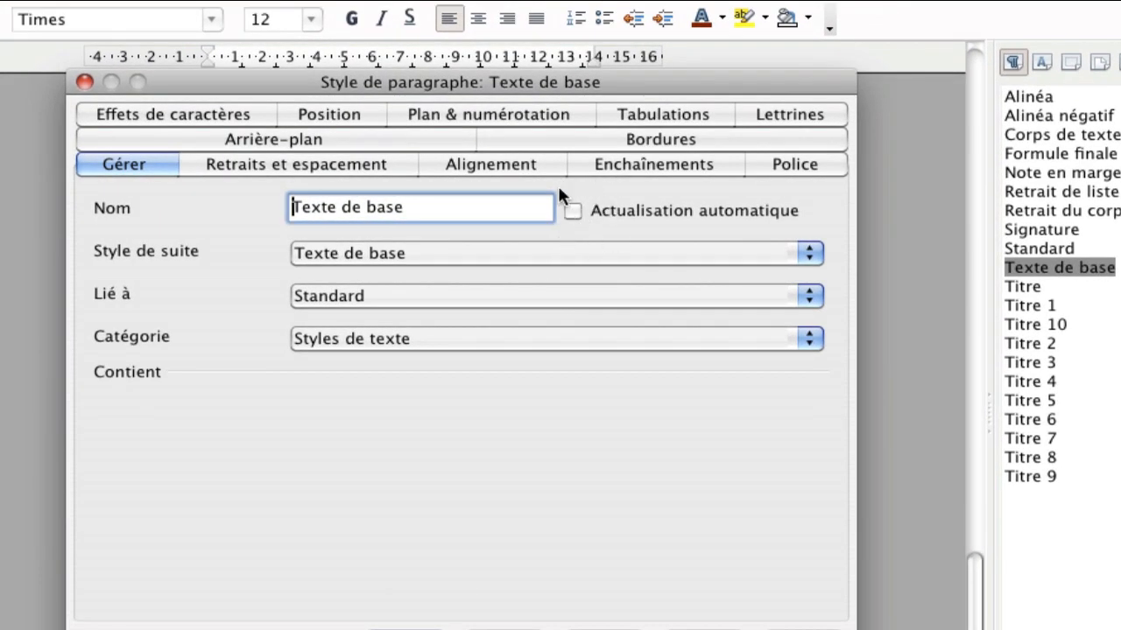
pyautogui.click(573, 209)
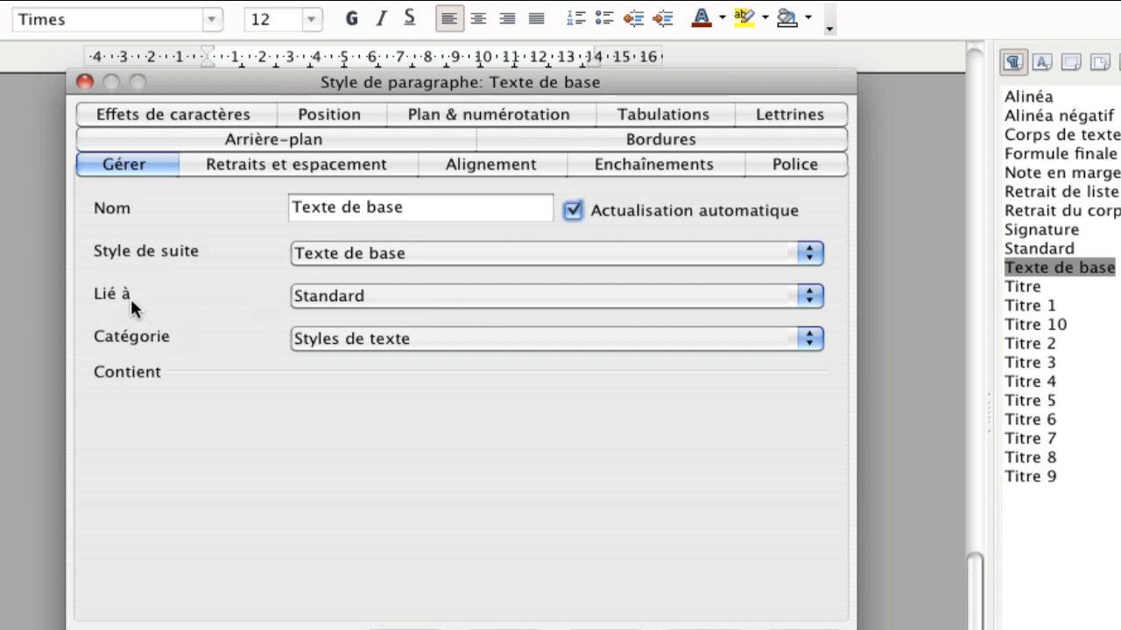
# Unlink the "Texte de base" style from any parent style by setting Lié à to Aucun(e), and apply the changes.
pyautogui.click(354, 293)
pyautogui.click(665, 339)
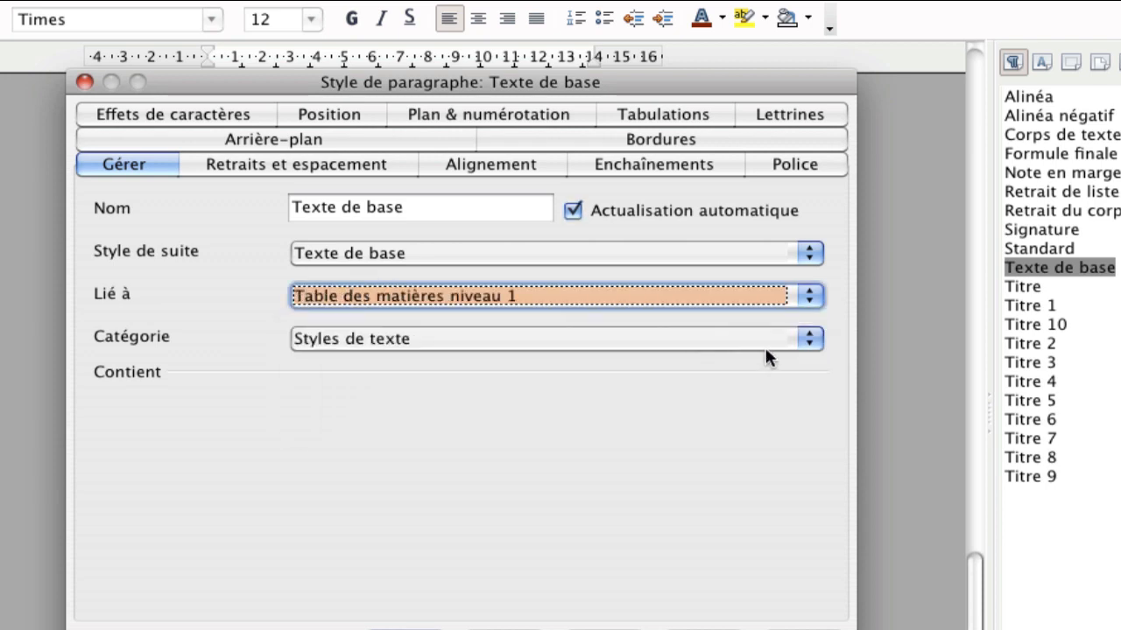
pyautogui.click(700, 297)
pyautogui.moveTo(827, 366); pyautogui.dragTo(824, 319)
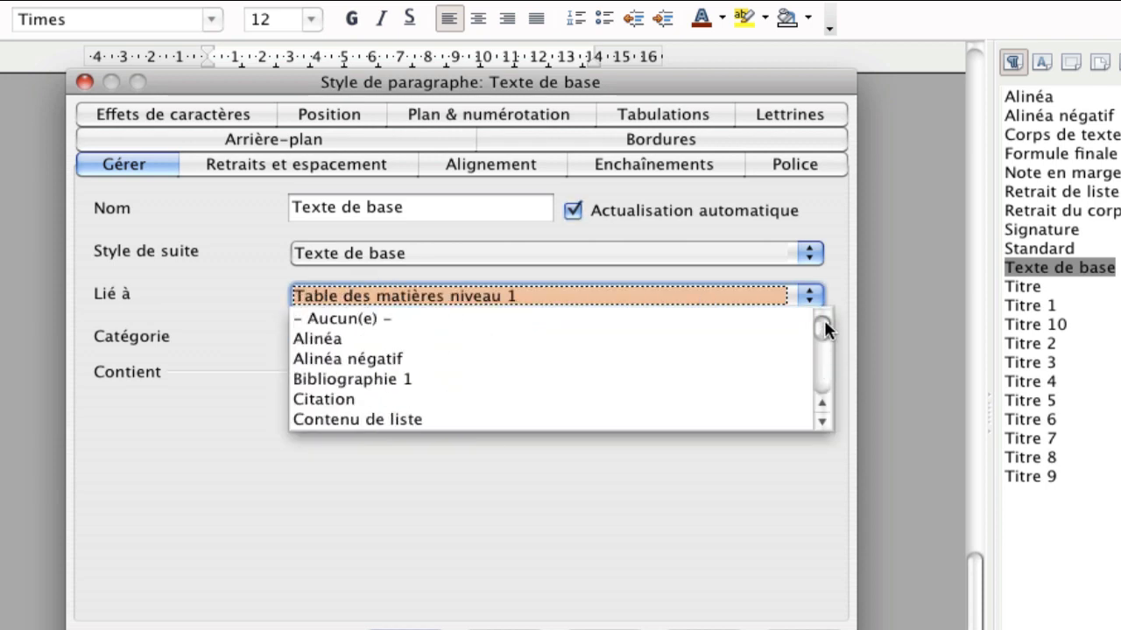
pyautogui.click(338, 321)
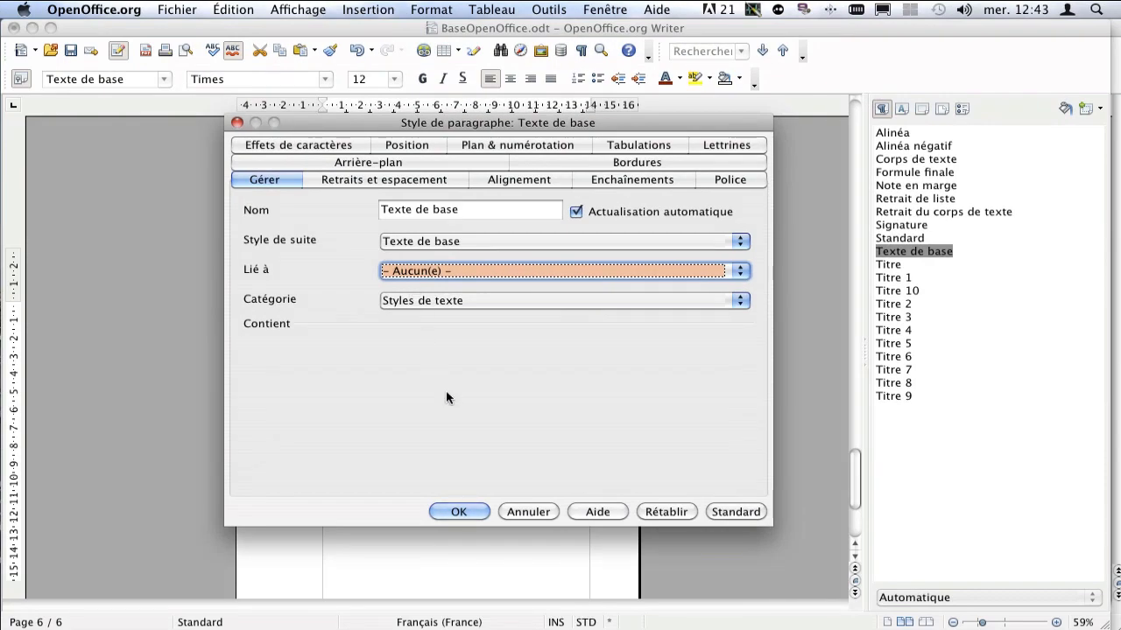
pyautogui.click(459, 512)
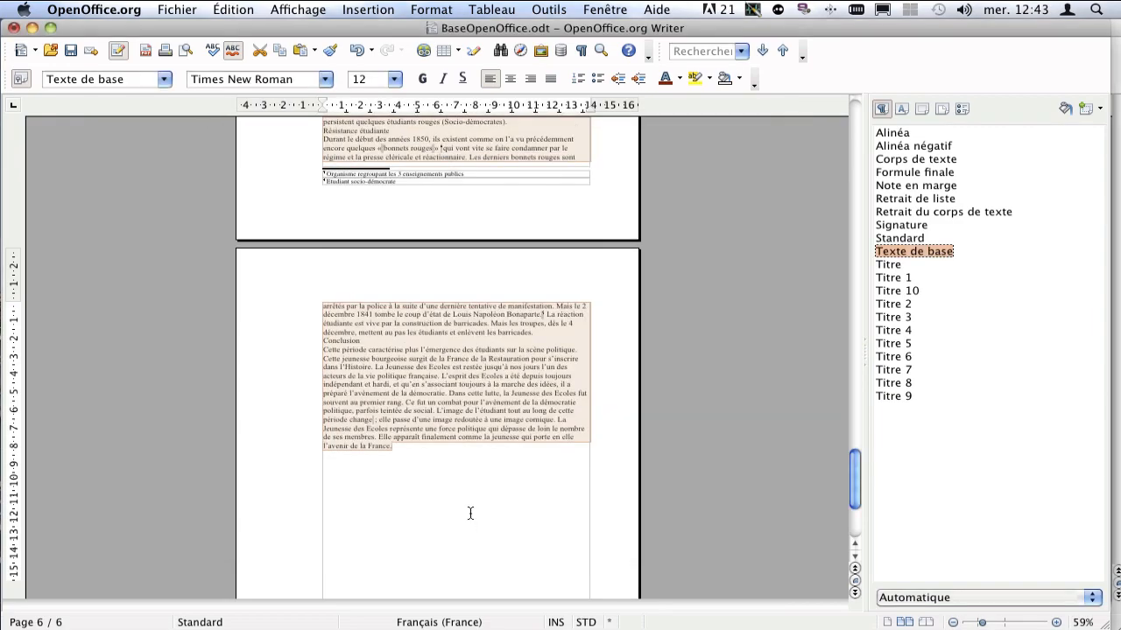
# Select the page 1 paragraph beginning "À Paris, il existe plusieurs" and set its character font to Arial, size 12.
pyautogui.scroll(20, 496, 221)
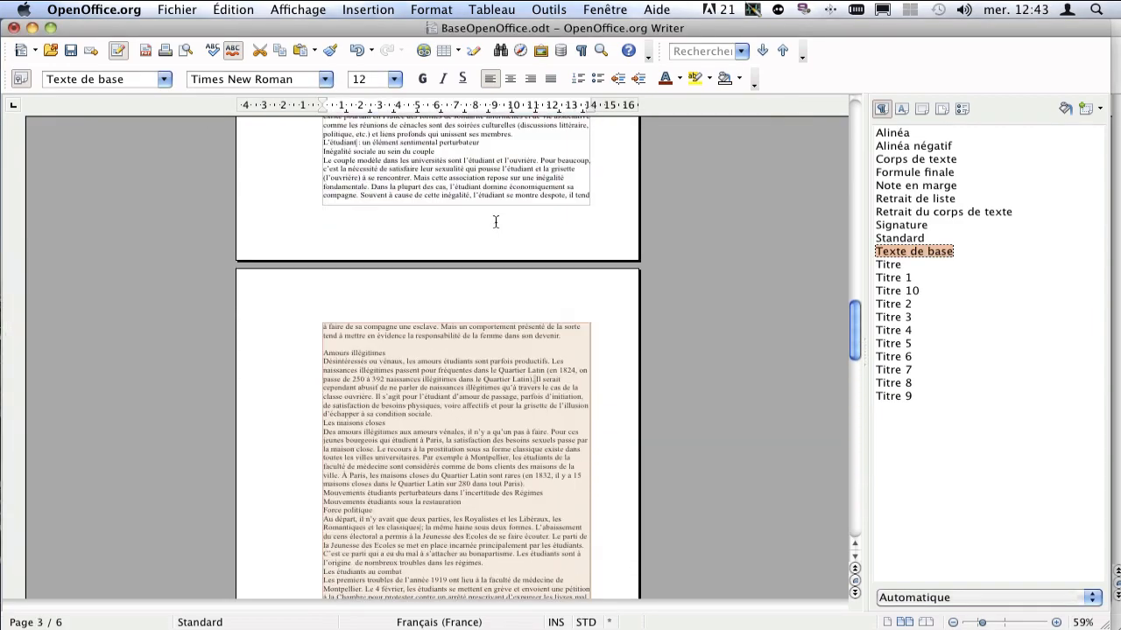
pyautogui.scroll(3, 495, 221)
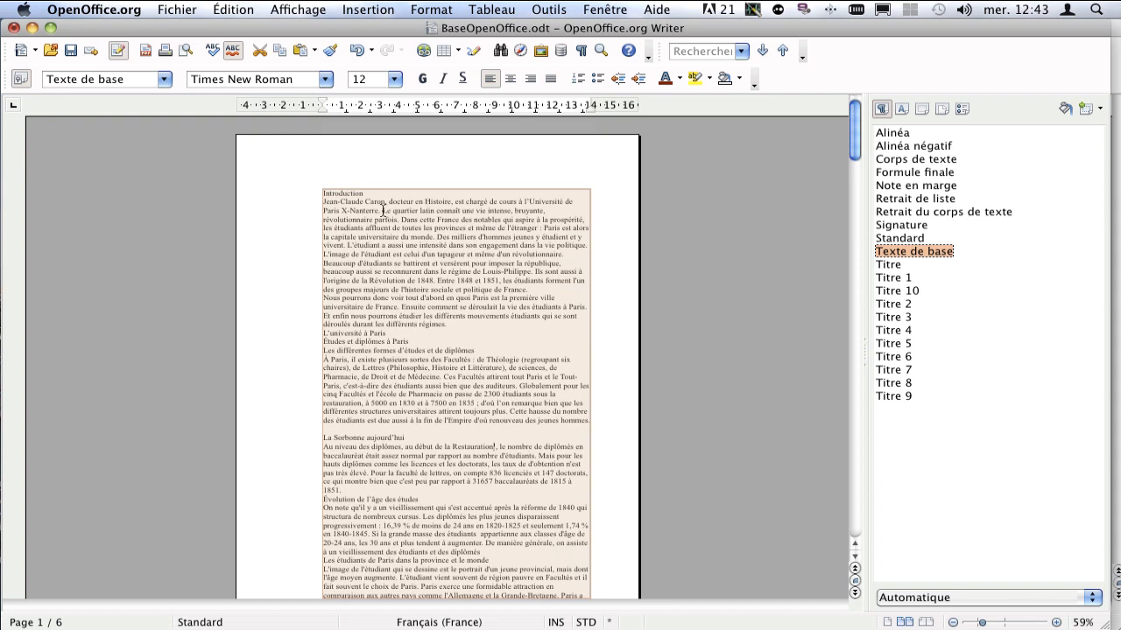
pyautogui.click(382, 211)
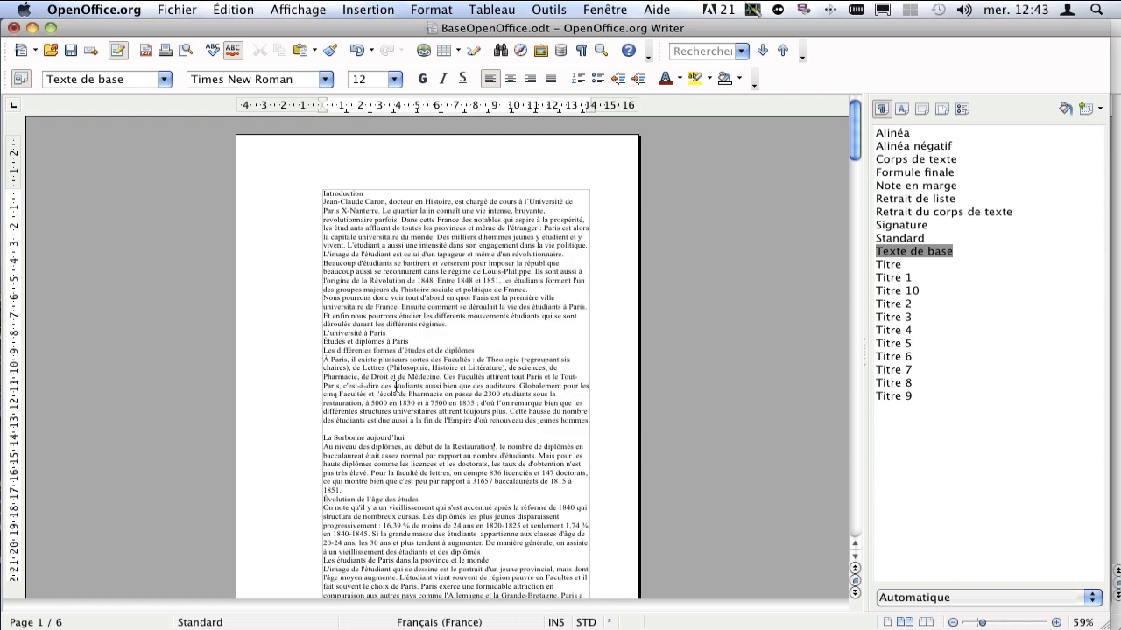
pyautogui.tripleClick(397, 385)
pyautogui.click(397, 385)
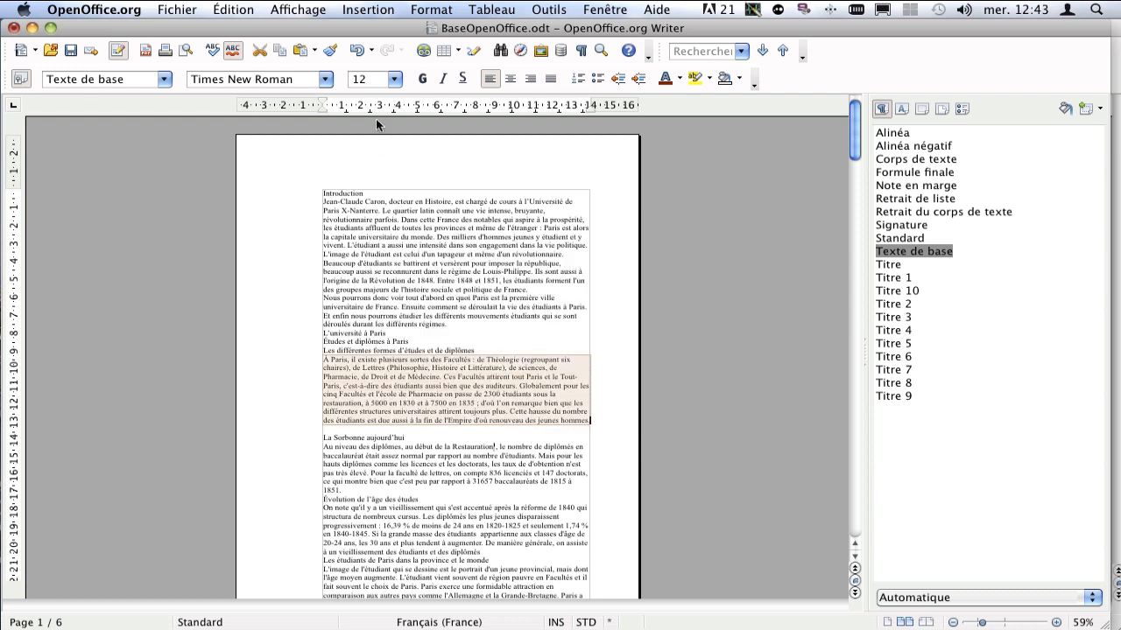
pyautogui.click(426, 12)
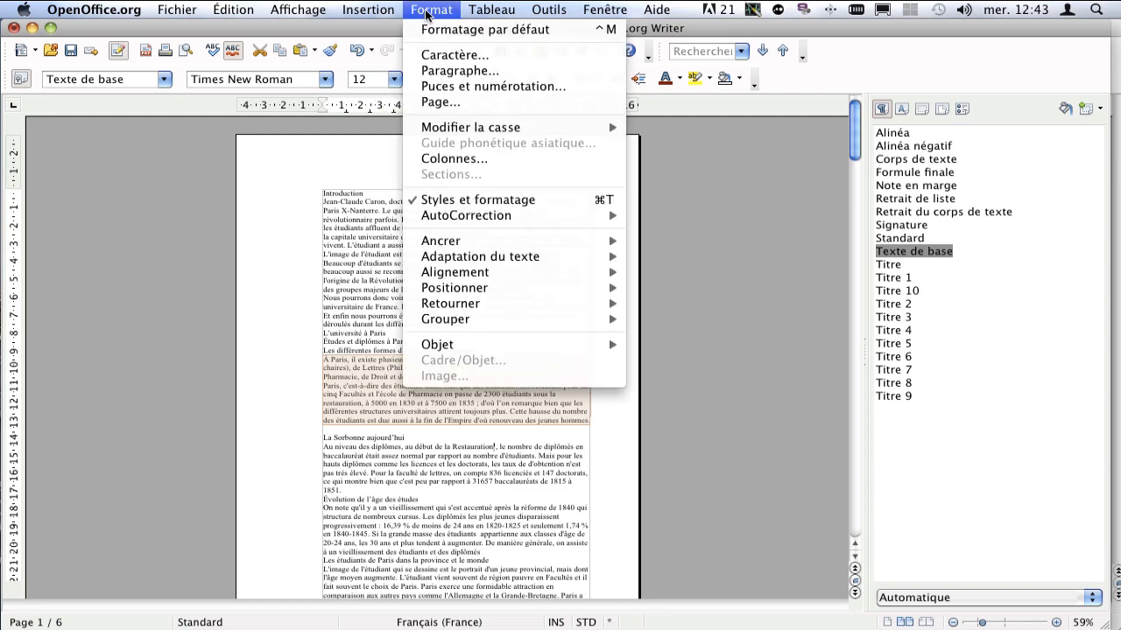
pyautogui.click(521, 57)
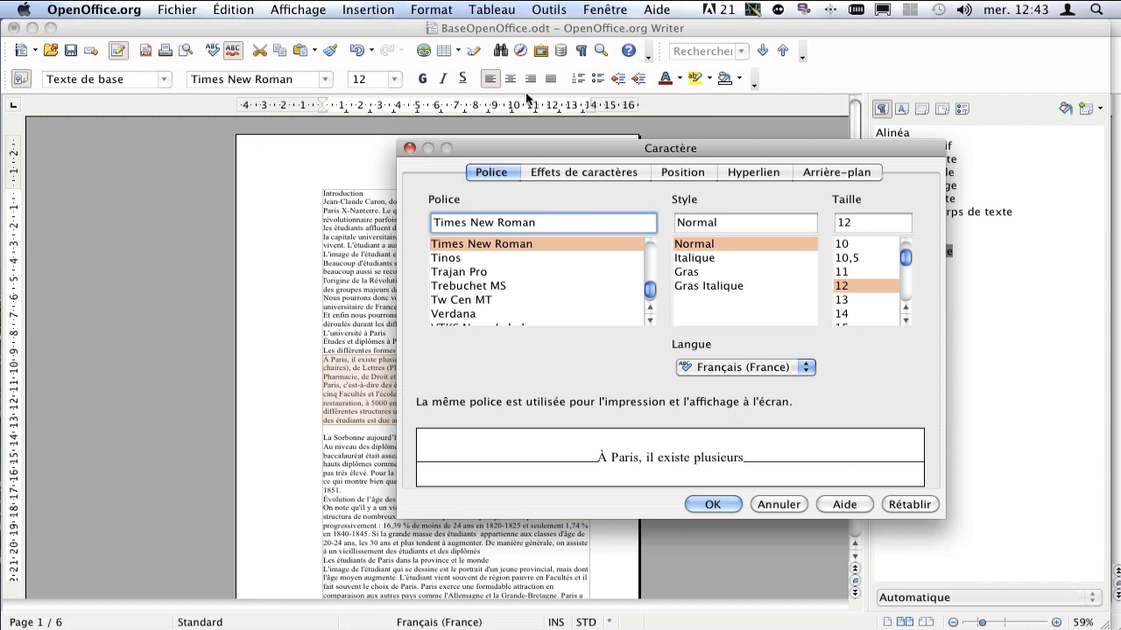
pyautogui.moveTo(593, 150); pyautogui.dragTo(499, 135)
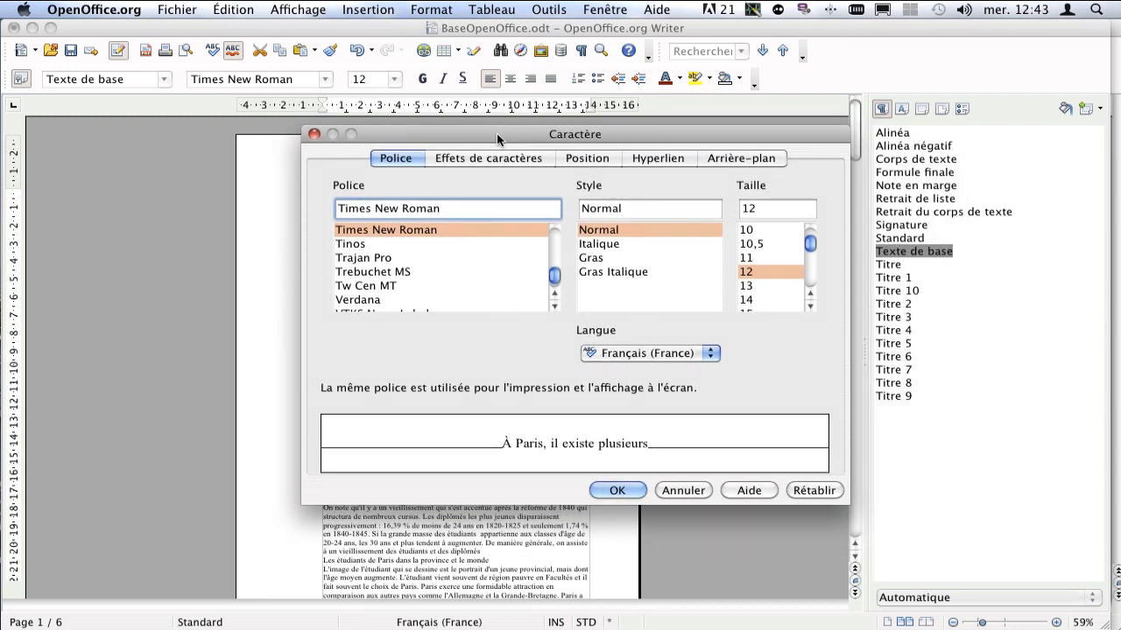
pyautogui.moveTo(471, 216); pyautogui.dragTo(336, 206)
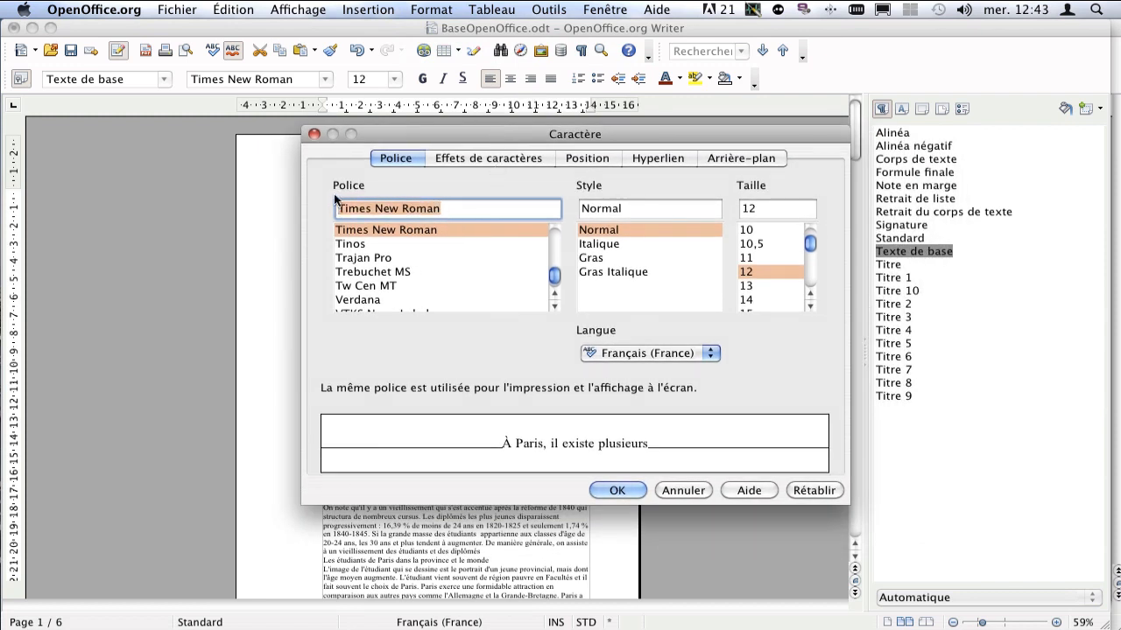
pyautogui.write('Arial')
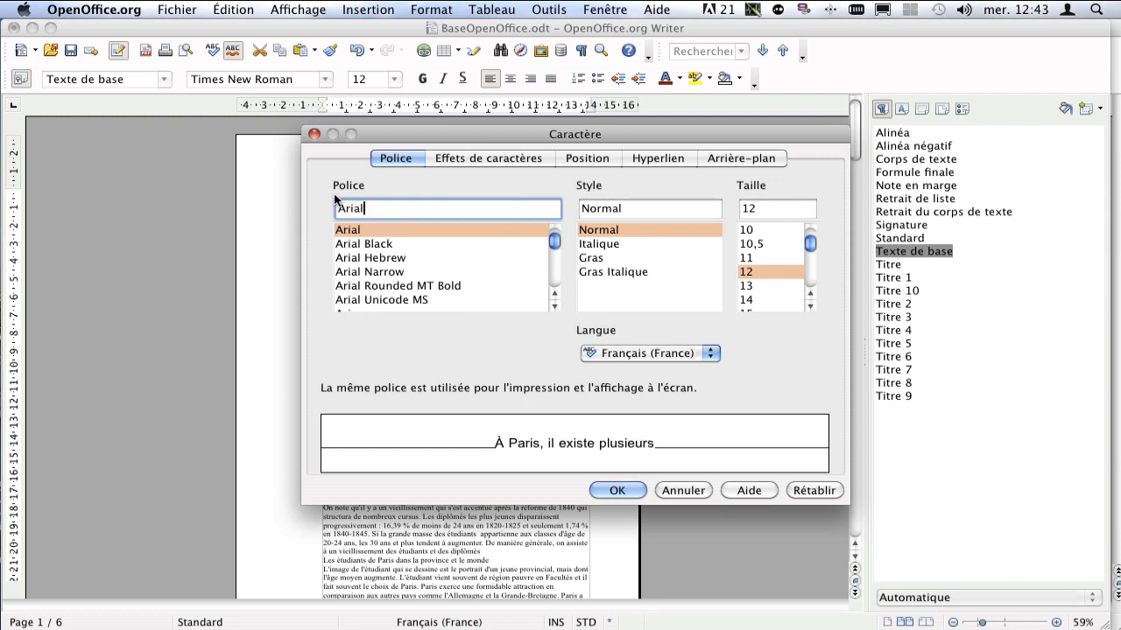
pyautogui.click(364, 232)
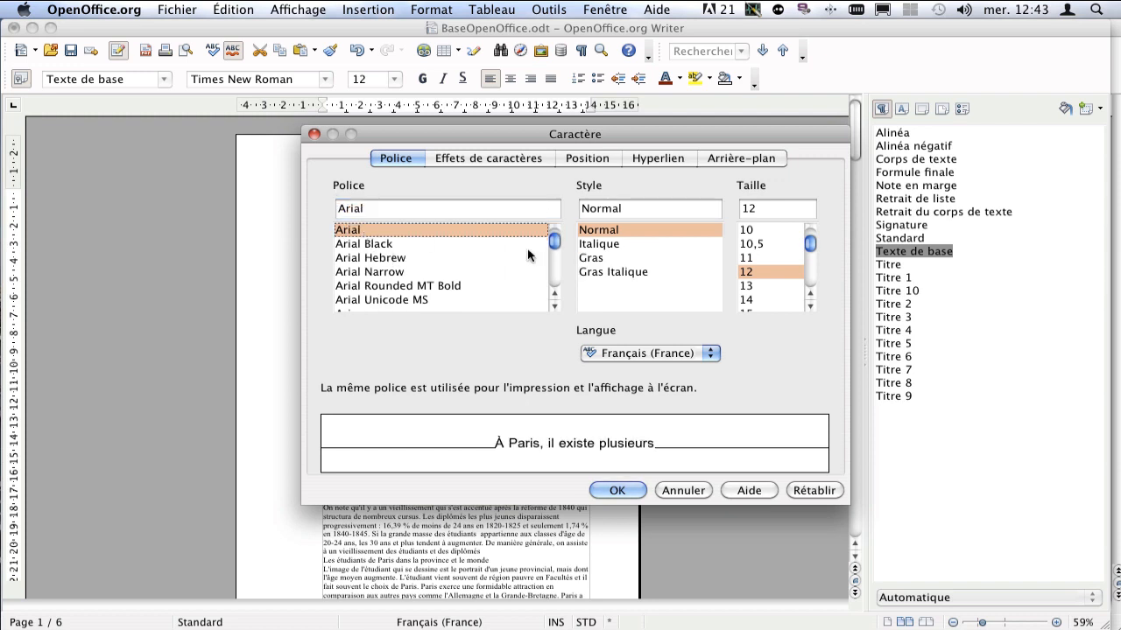
pyautogui.click(758, 271)
pyautogui.click(617, 492)
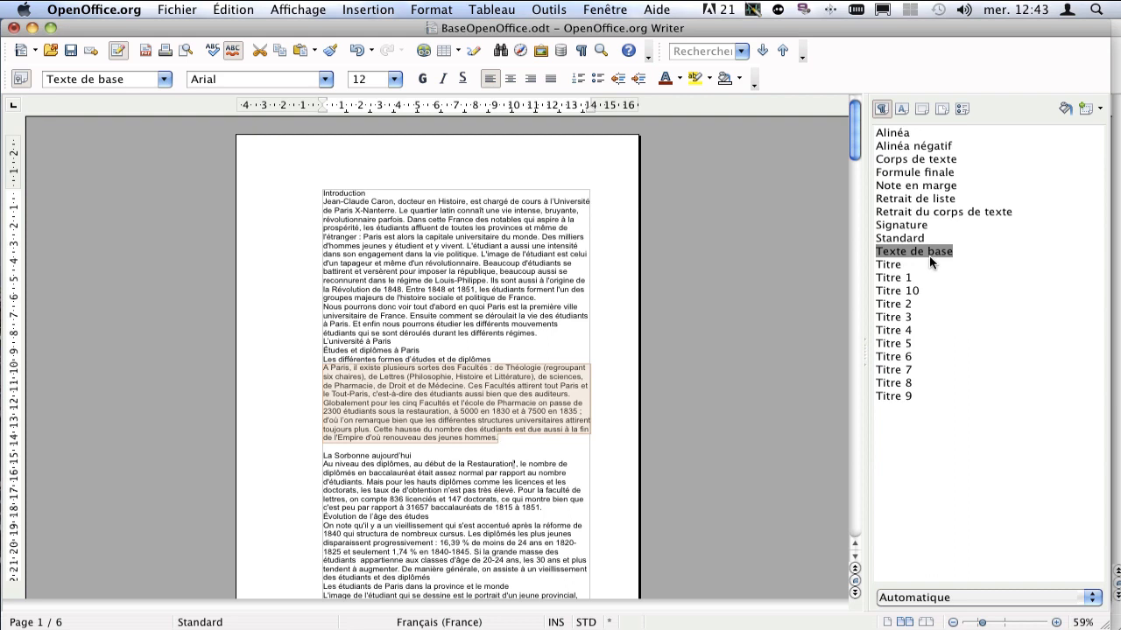
# Open the paragraph formatting for the selected paragraph and set its line spacing (Interligne) to Double.
pyautogui.click(432, 10)
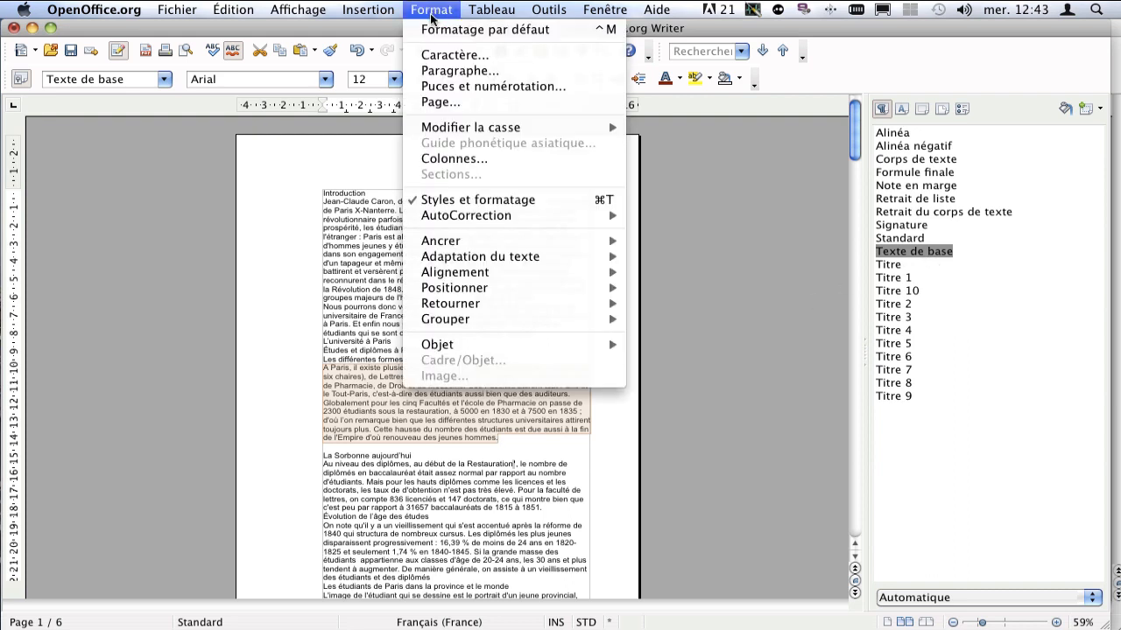
pyautogui.click(511, 70)
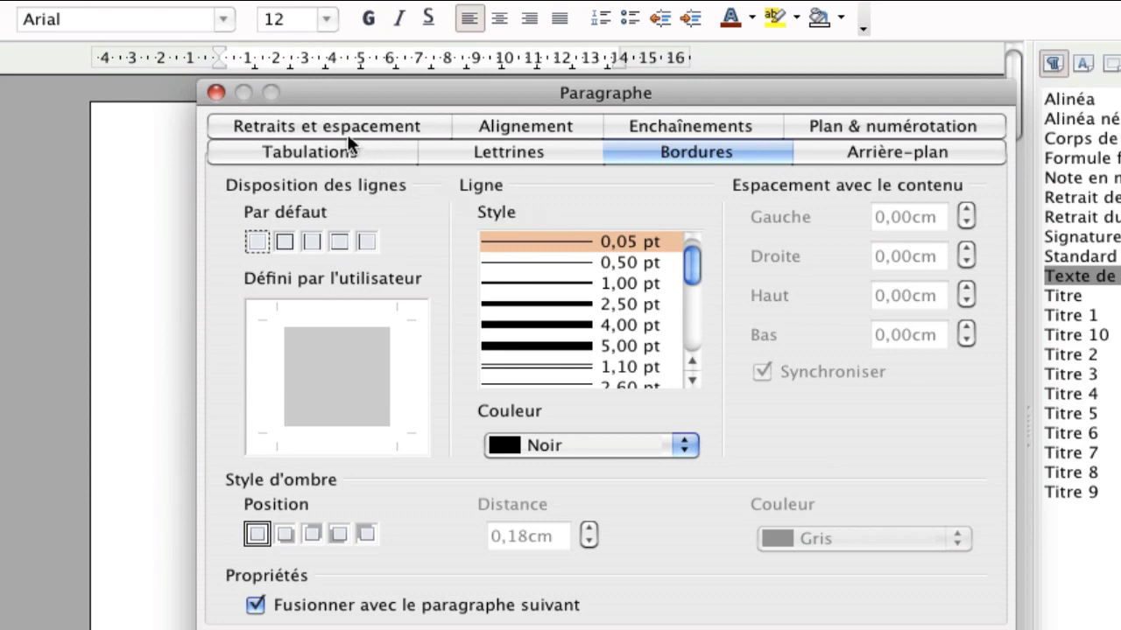
pyautogui.click(342, 133)
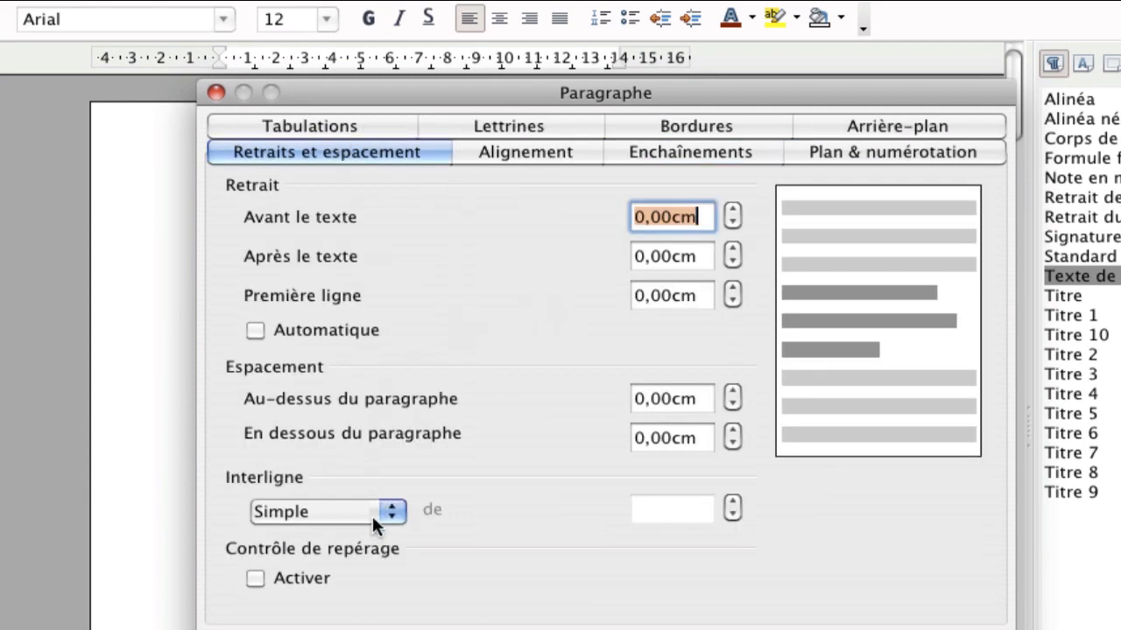
pyautogui.click(394, 511)
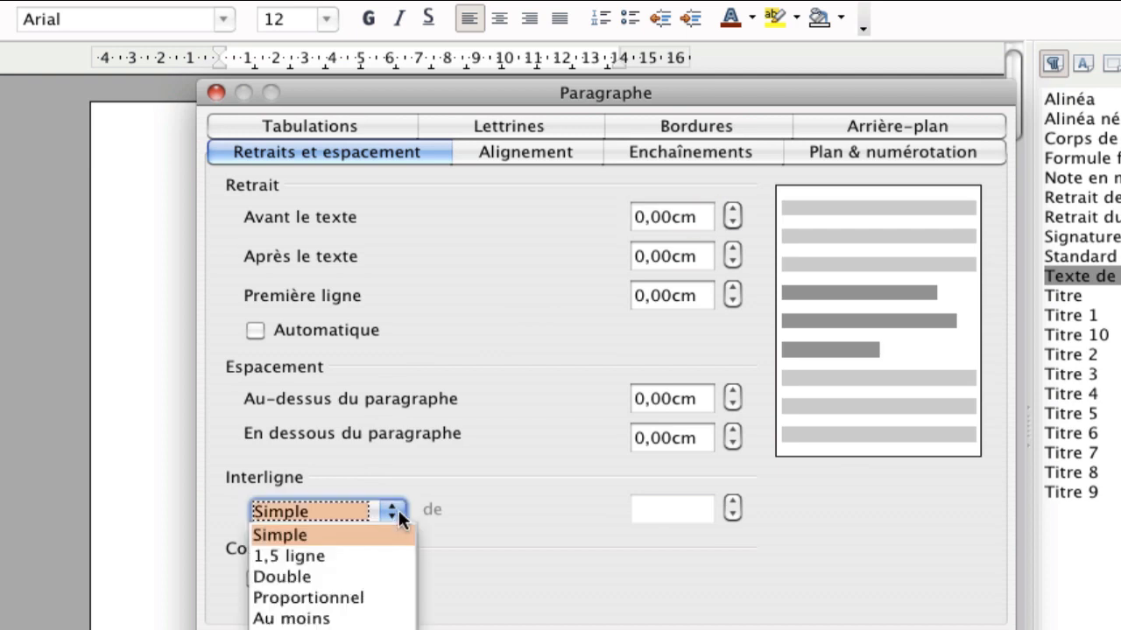
pyautogui.click(385, 558)
pyautogui.click(386, 513)
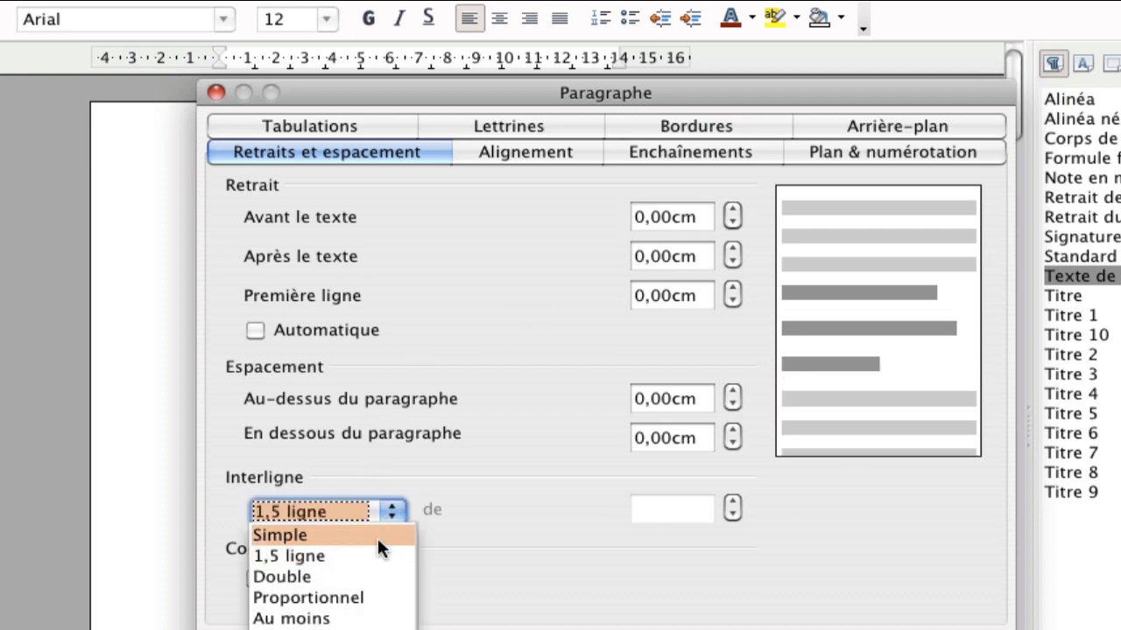
pyautogui.click(364, 571)
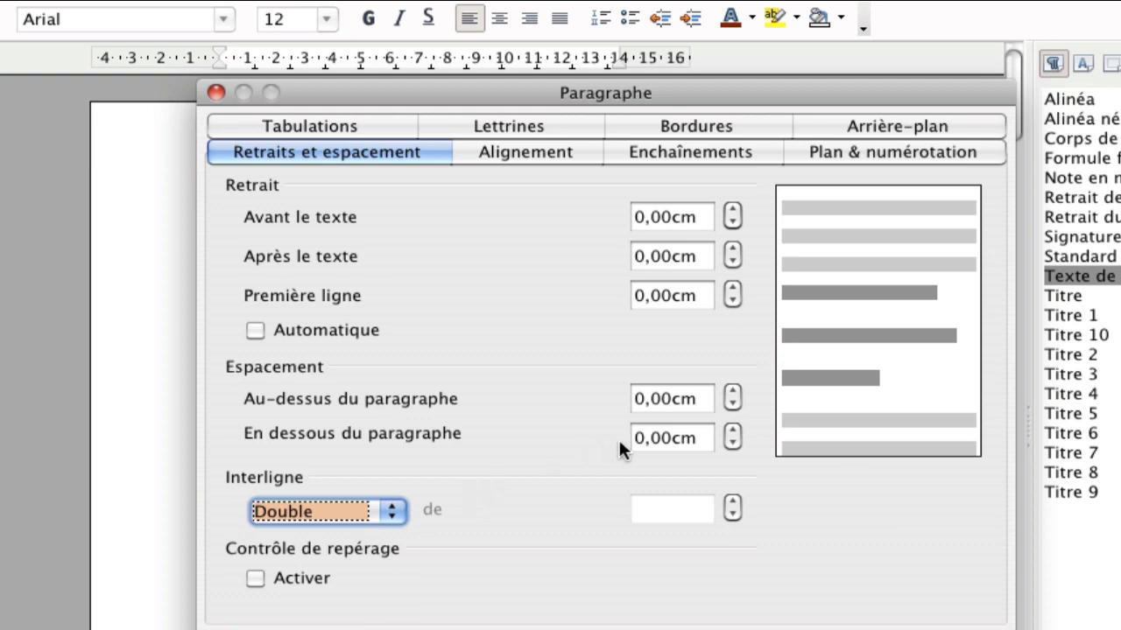
# Set the spacing below the paragraph to 0,50 cm and the first-line indent to 1,00 cm.
pyautogui.click(660, 439)
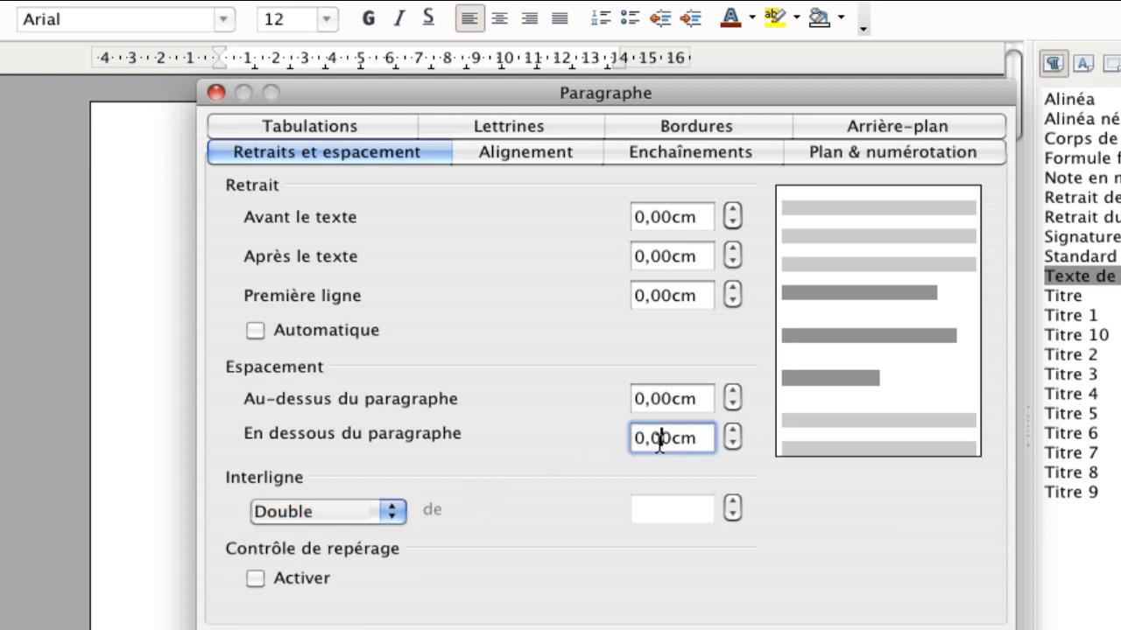
pyautogui.moveTo(660, 440); pyautogui.dragTo(653, 442)
pyautogui.write('5')
pyautogui.moveTo(644, 299); pyautogui.dragTo(636, 298)
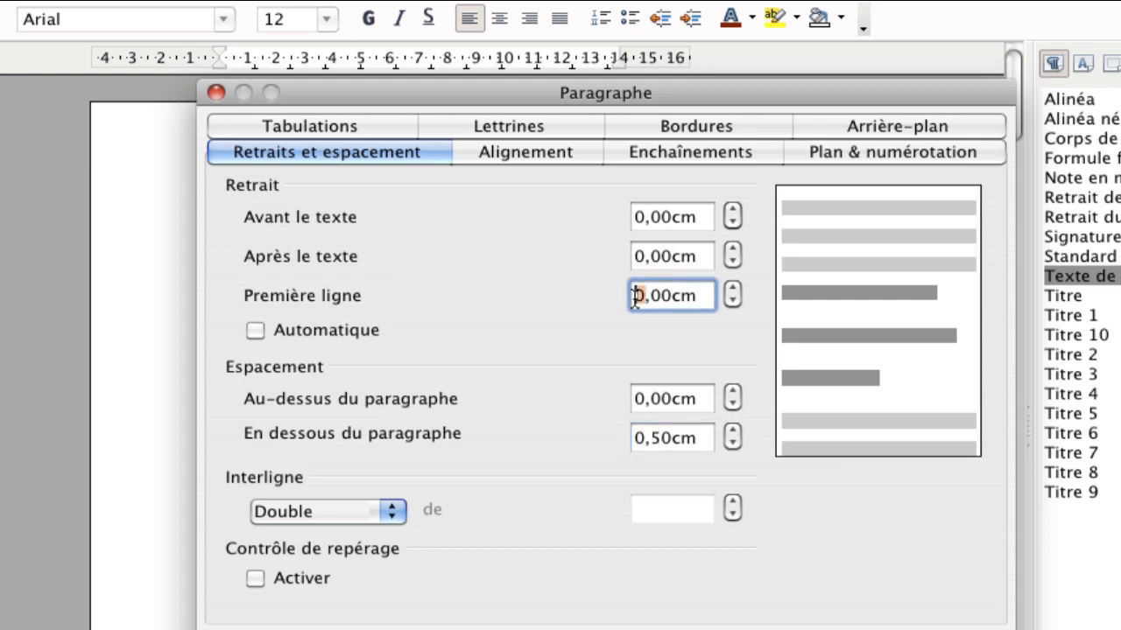
pyautogui.write('1')
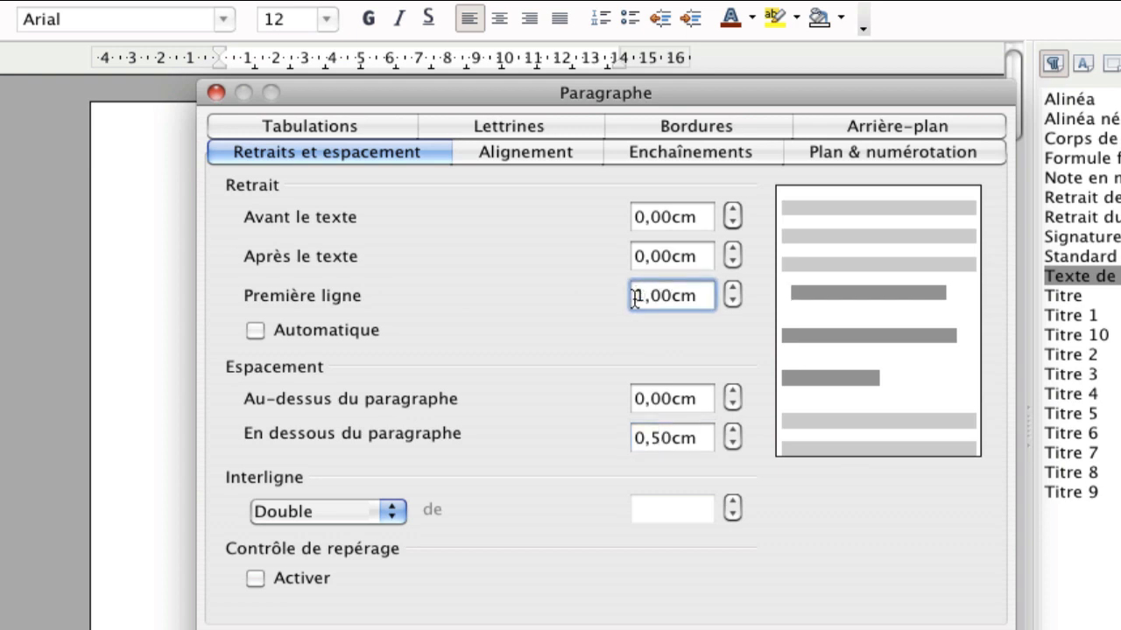
# Set the paragraph alignment to Justifié, apply the paragraph formatting, and review the restyled pages.
pyautogui.click(526, 154)
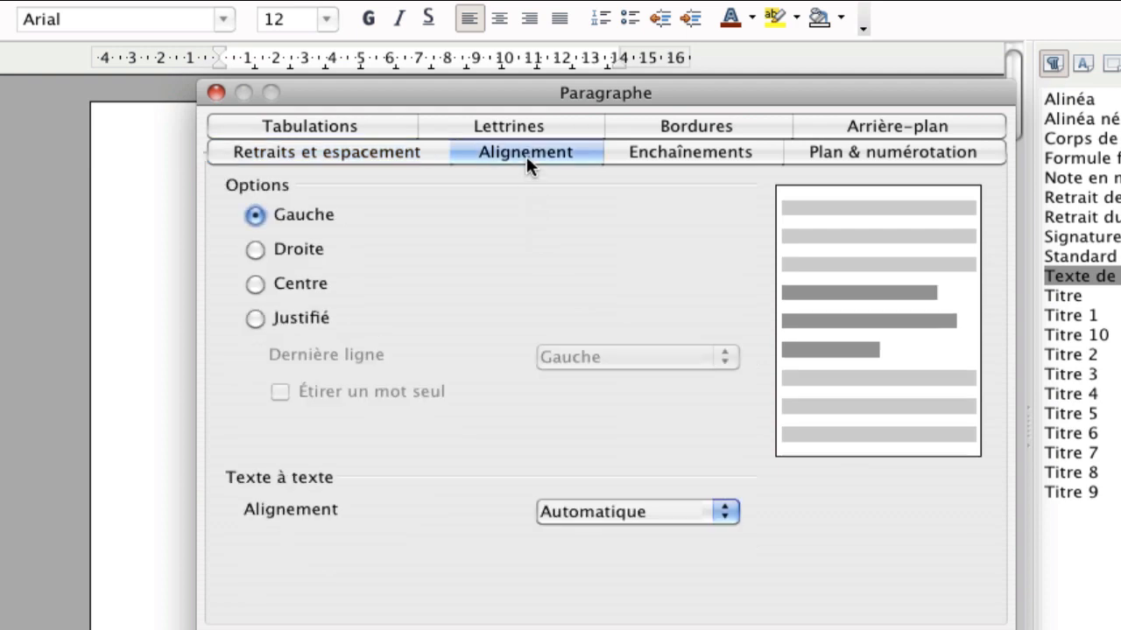
pyautogui.click(254, 319)
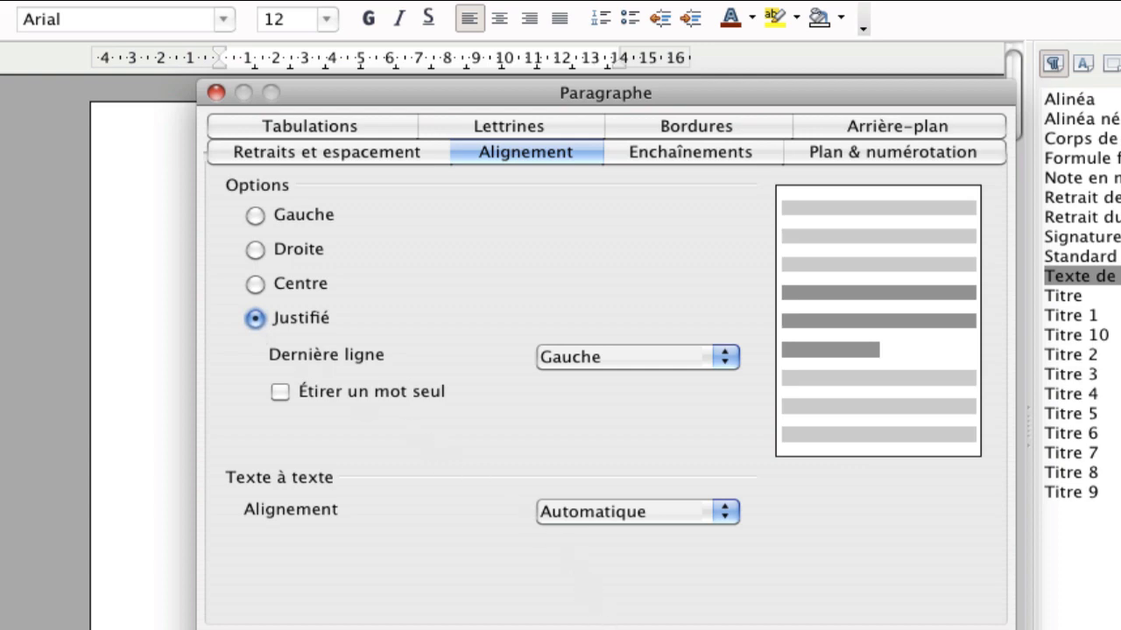
pyautogui.press('Return')
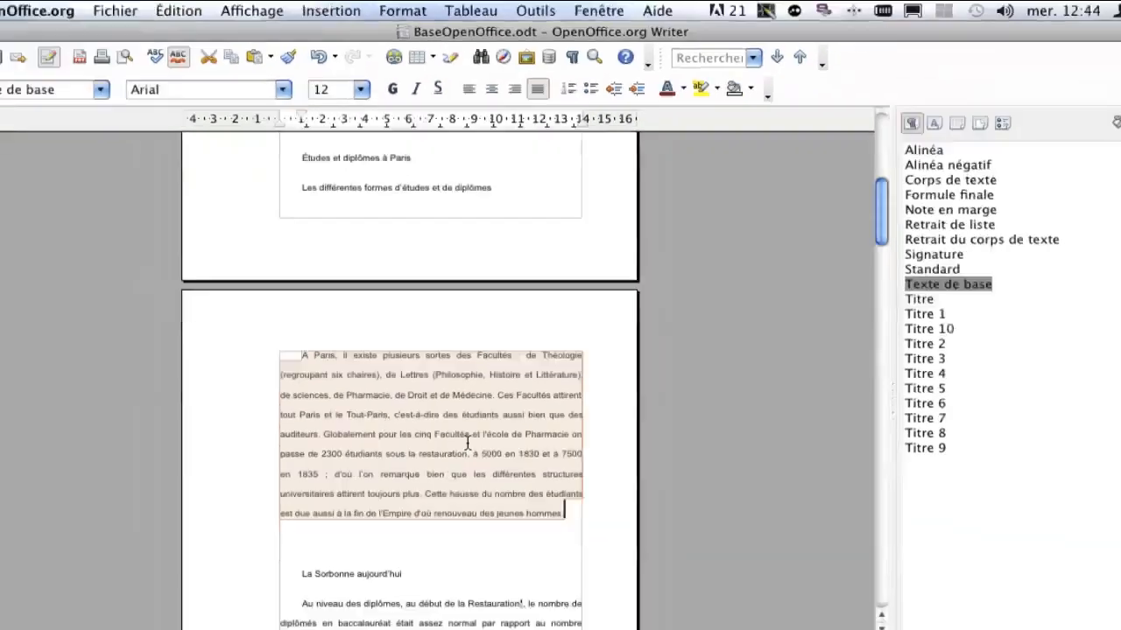
pyautogui.scroll(8, 488, 388)
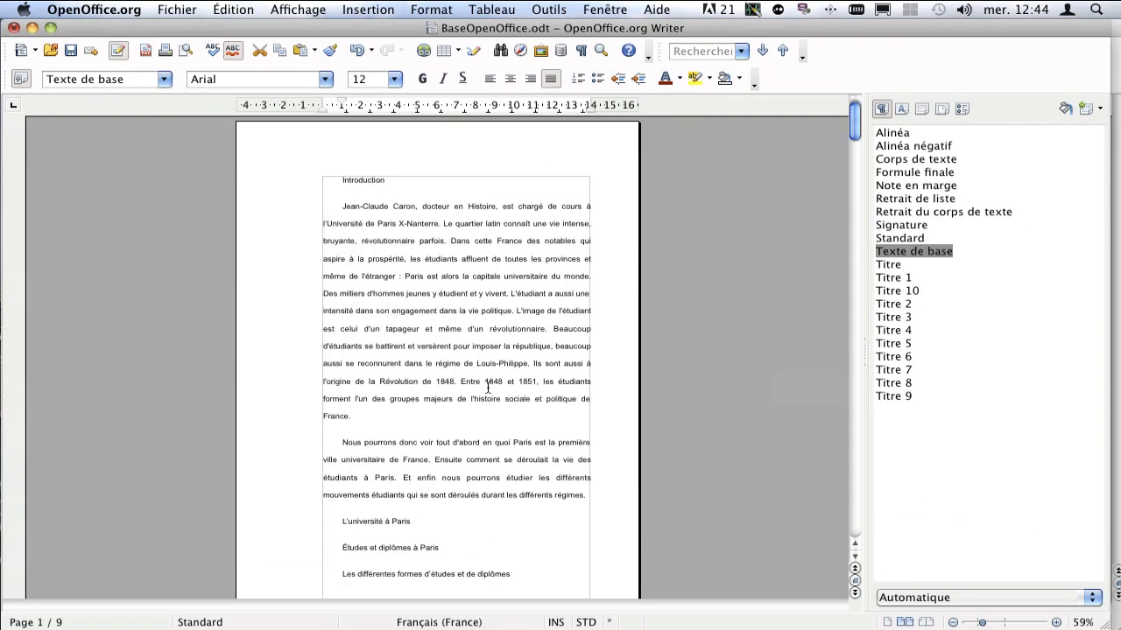
pyautogui.scroll(-9, 489, 388)
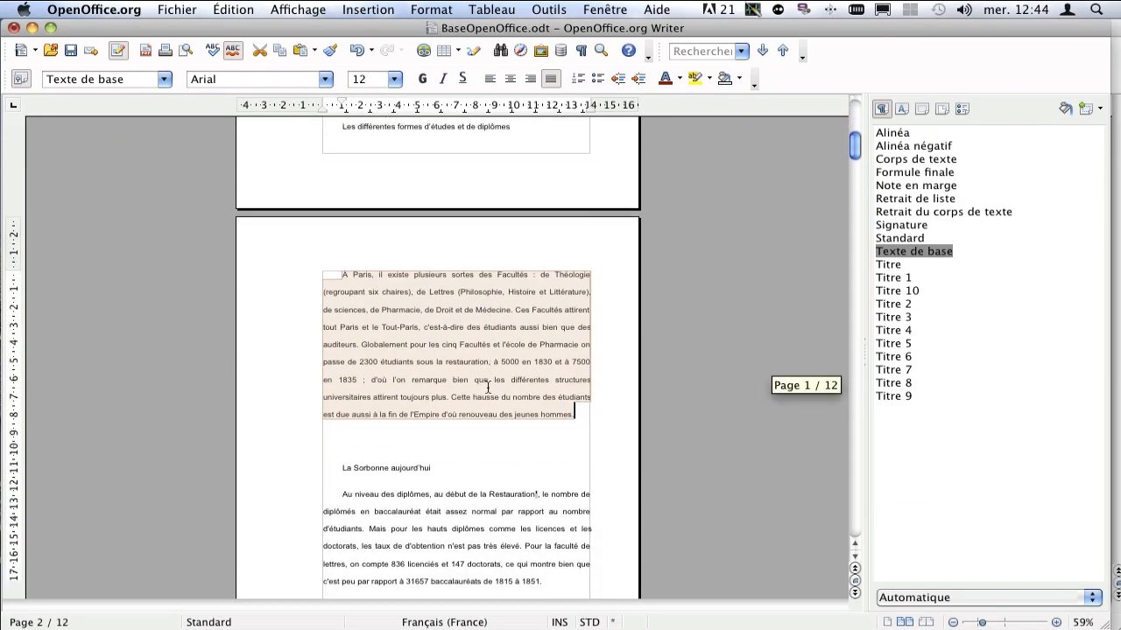
pyautogui.scroll(12, 488, 388)
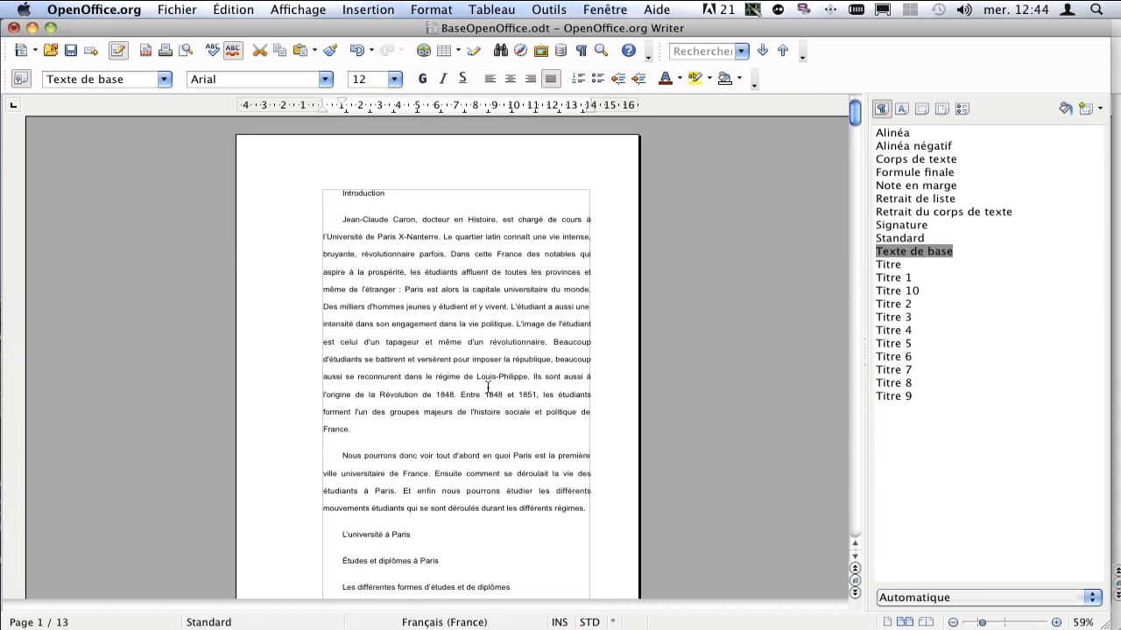
# Apply the Titre 1 paragraph style to the "Introduction" and "L'université à Paris" lines.
pyautogui.click(458, 346)
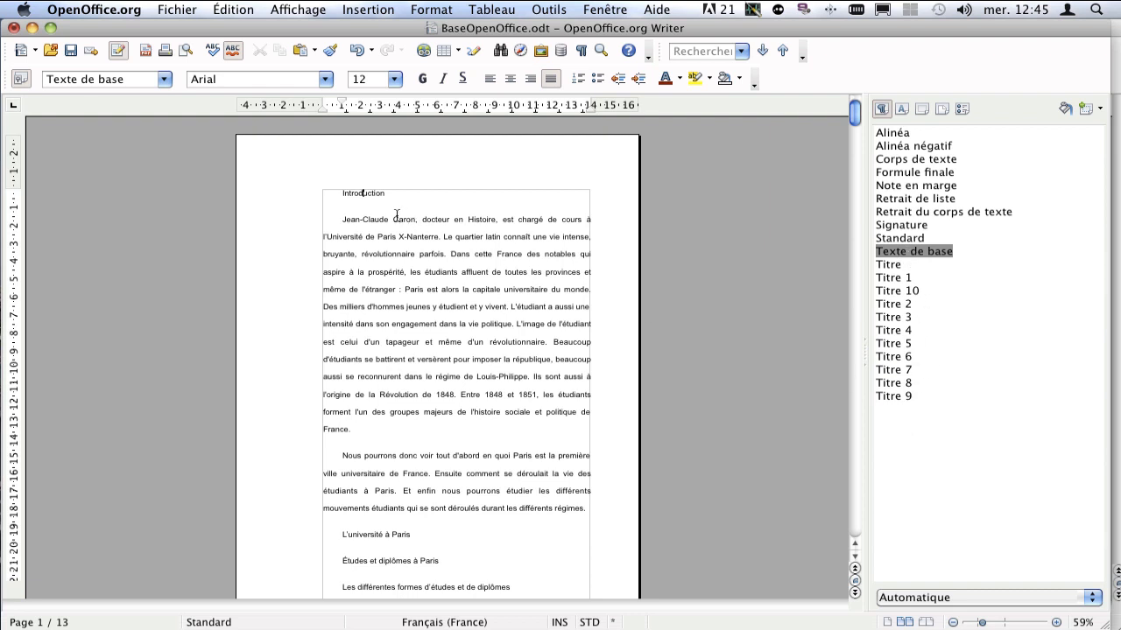
pyautogui.click(365, 193)
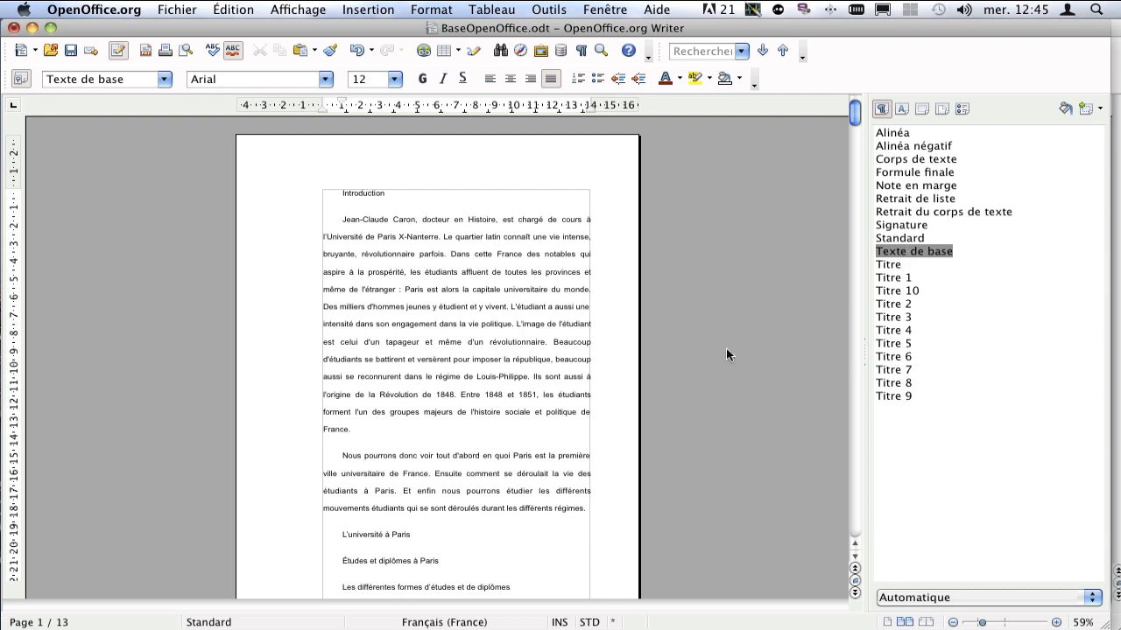
pyautogui.doubleClick(905, 281)
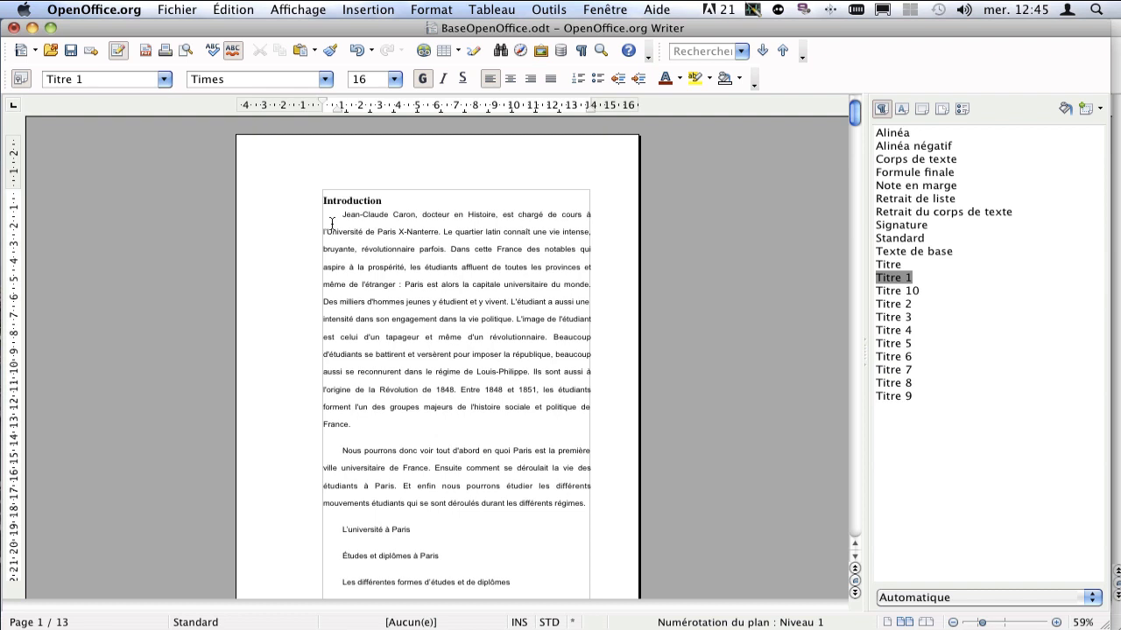
pyautogui.scroll(-5, 333, 222)
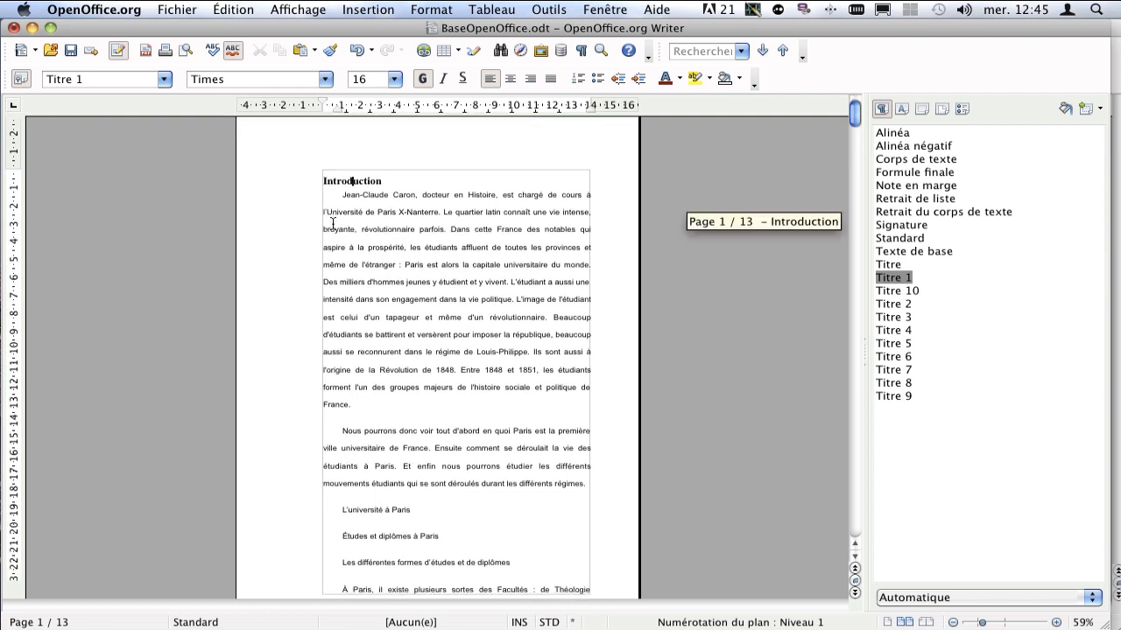
pyautogui.click(361, 372)
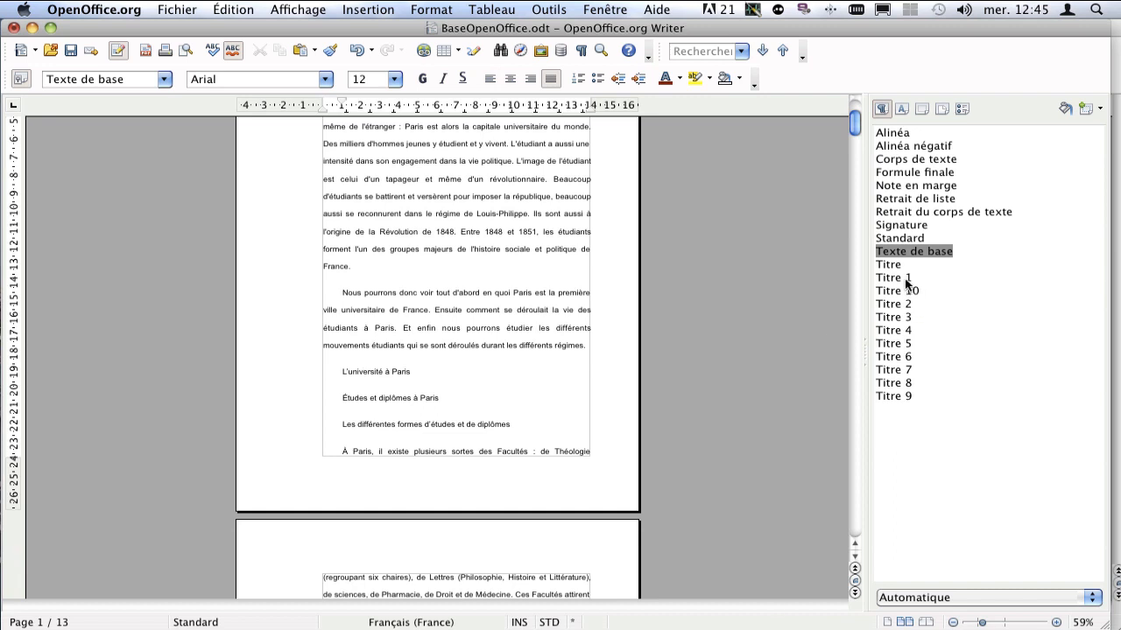
pyautogui.doubleClick(906, 279)
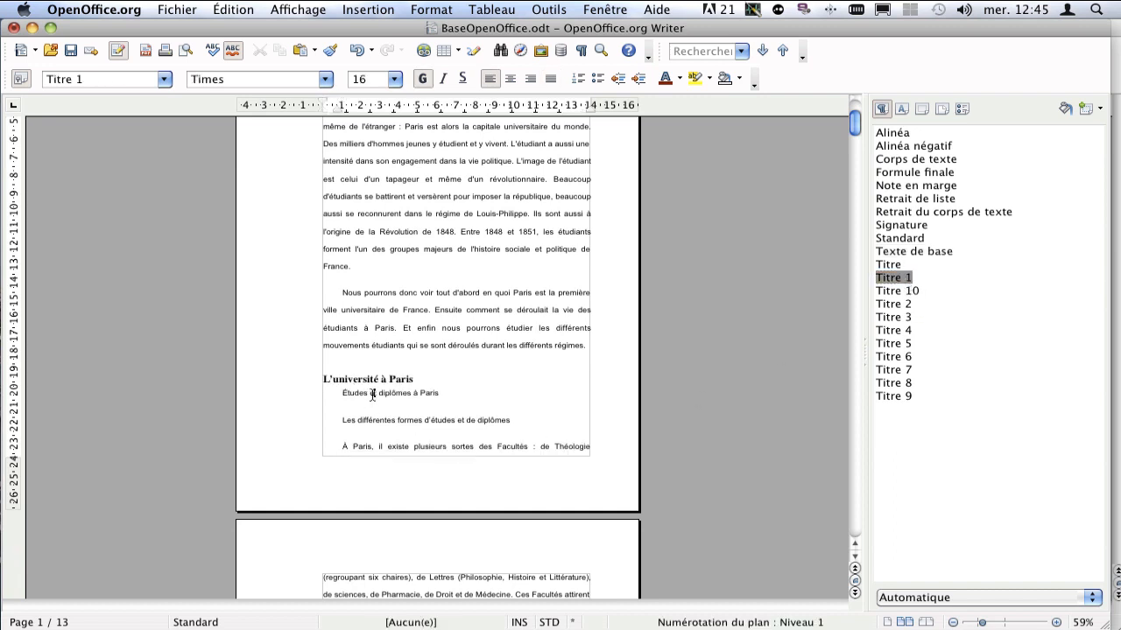
# Apply Titre 2 to the line "Études et diplômes à Paris" and Titre 3 to "Les différentes formes d'études et de diplômes".
pyautogui.click(372, 394)
pyautogui.doubleClick(906, 305)
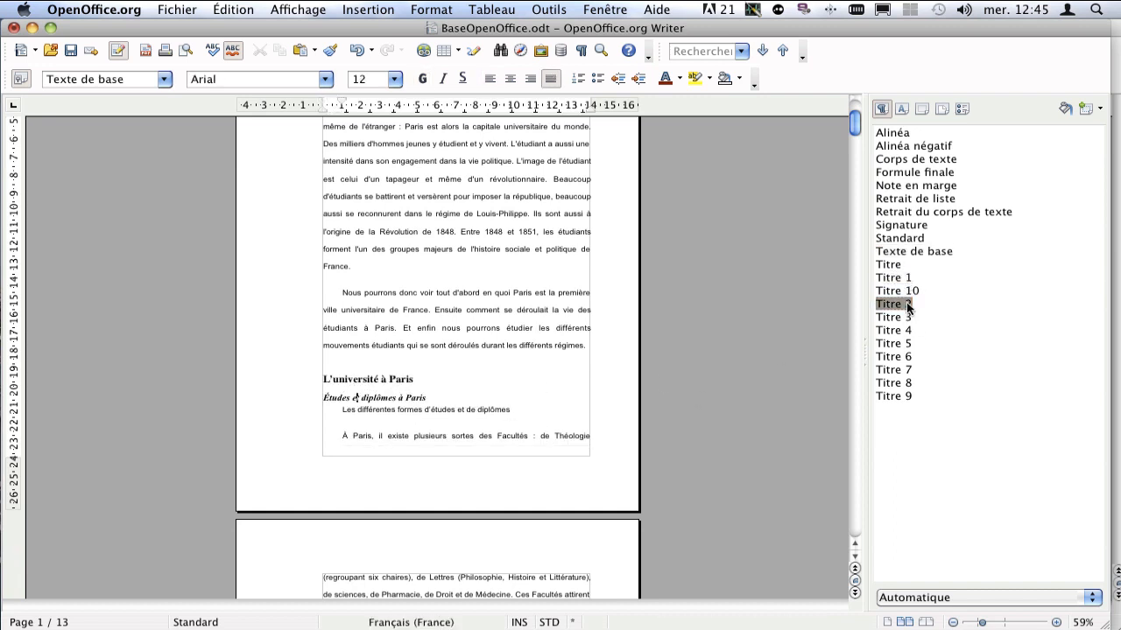
pyautogui.click(420, 410)
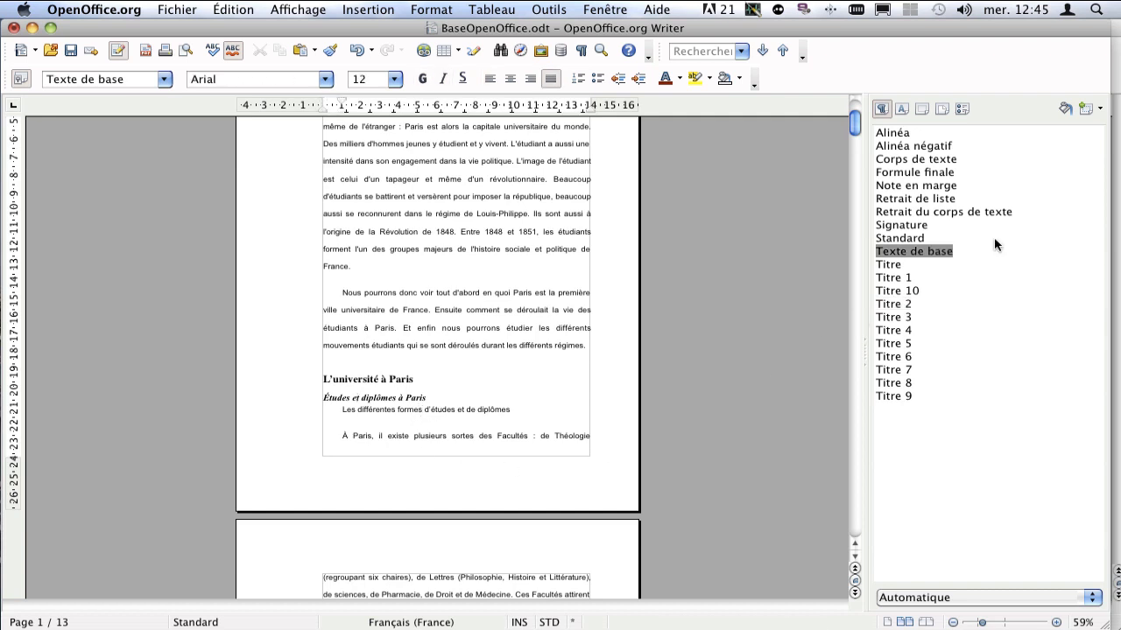
pyautogui.doubleClick(906, 318)
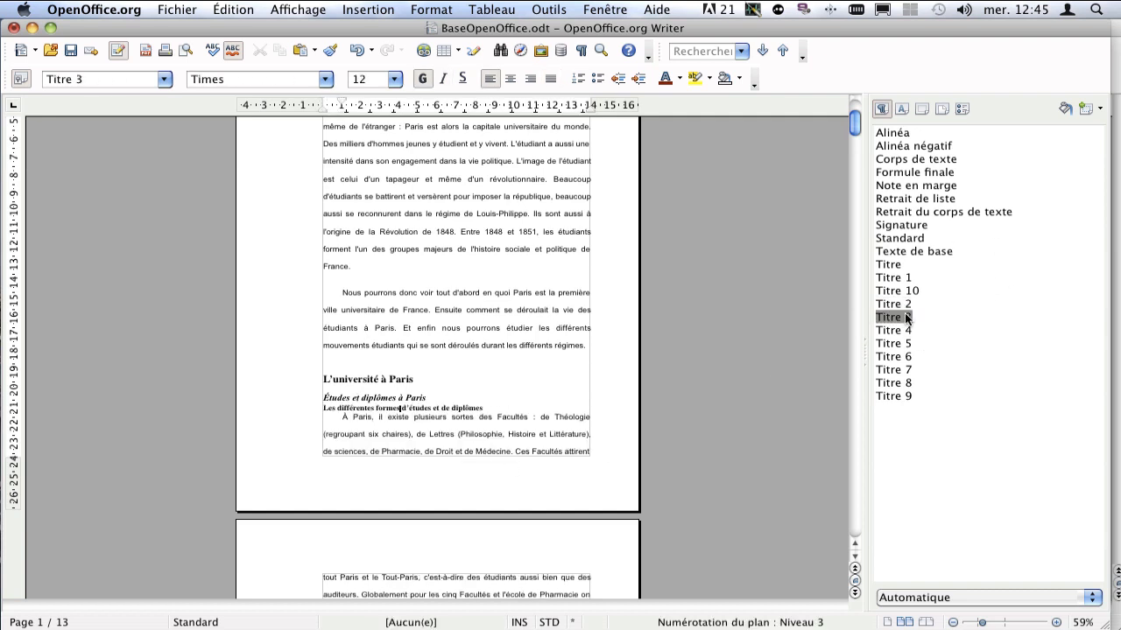
# Apply Titre 3 to the lines "Évolution de l'âge des études" and "Les étudiants de Paris dans la province et le monde".
pyautogui.scroll(-10, 747, 356)
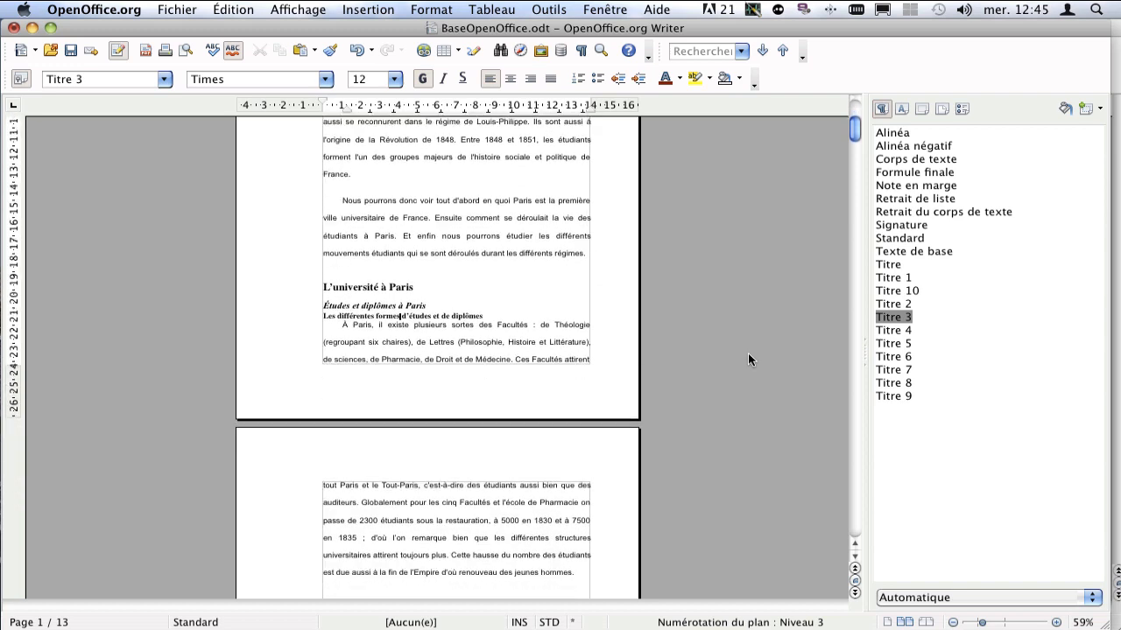
pyautogui.scroll(-6, 746, 357)
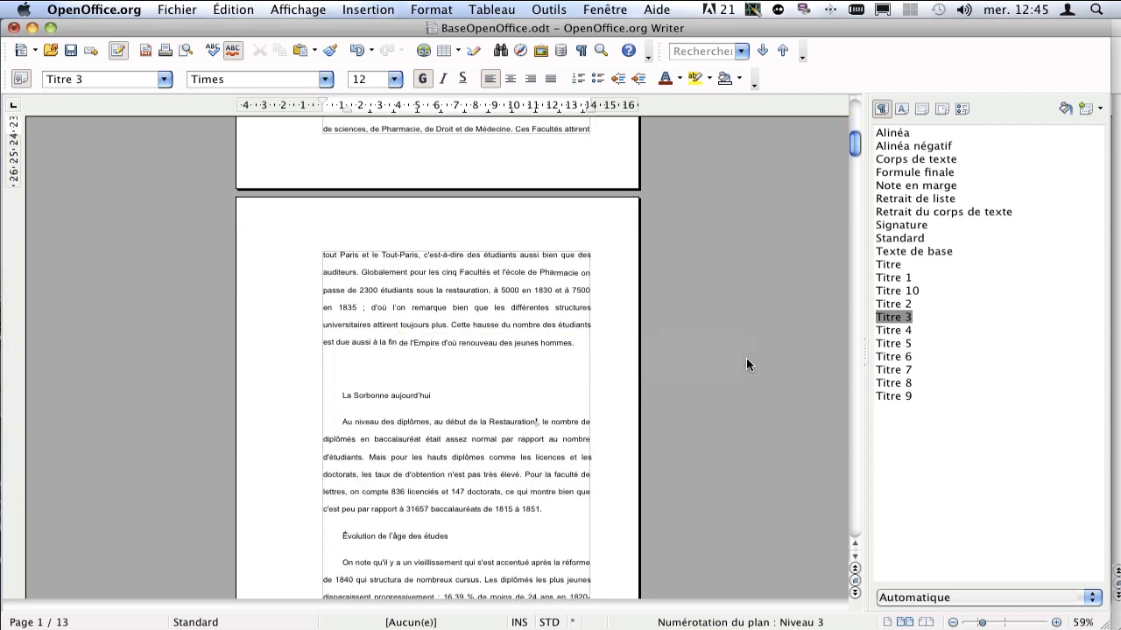
pyautogui.click(451, 405)
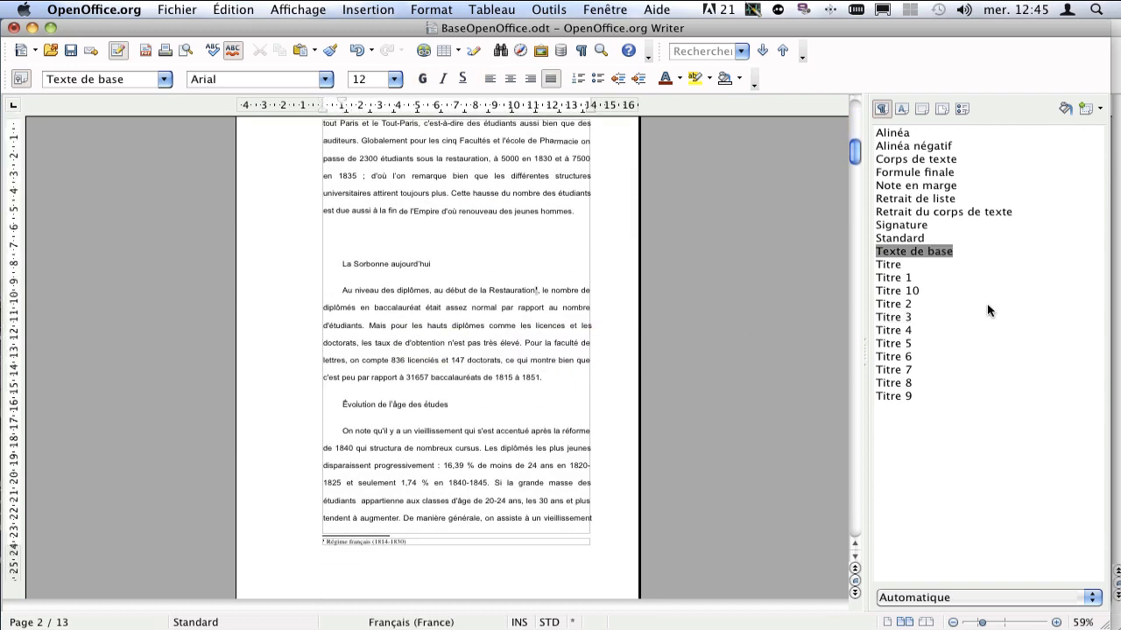
pyautogui.doubleClick(902, 319)
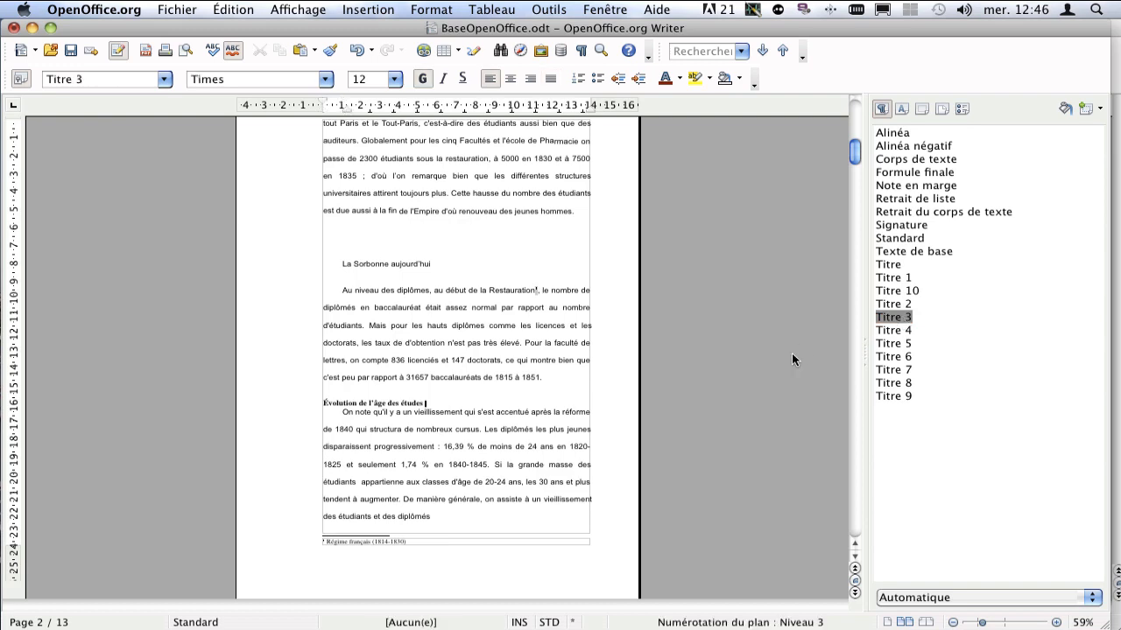
pyautogui.scroll(-5, 728, 359)
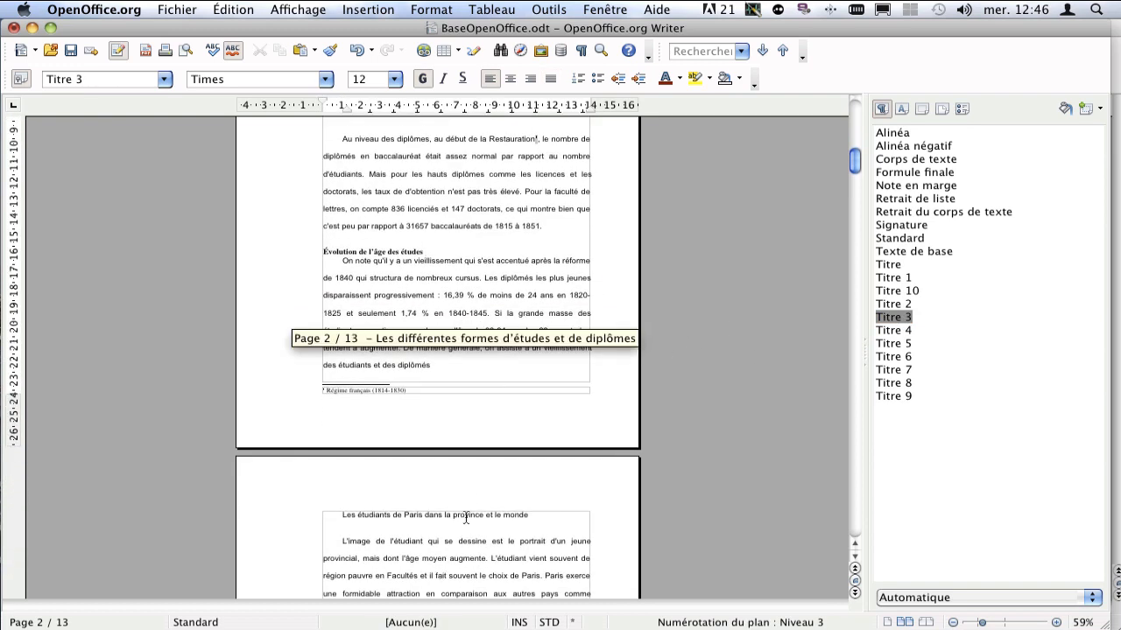
pyautogui.click(467, 514)
pyautogui.doubleClick(904, 317)
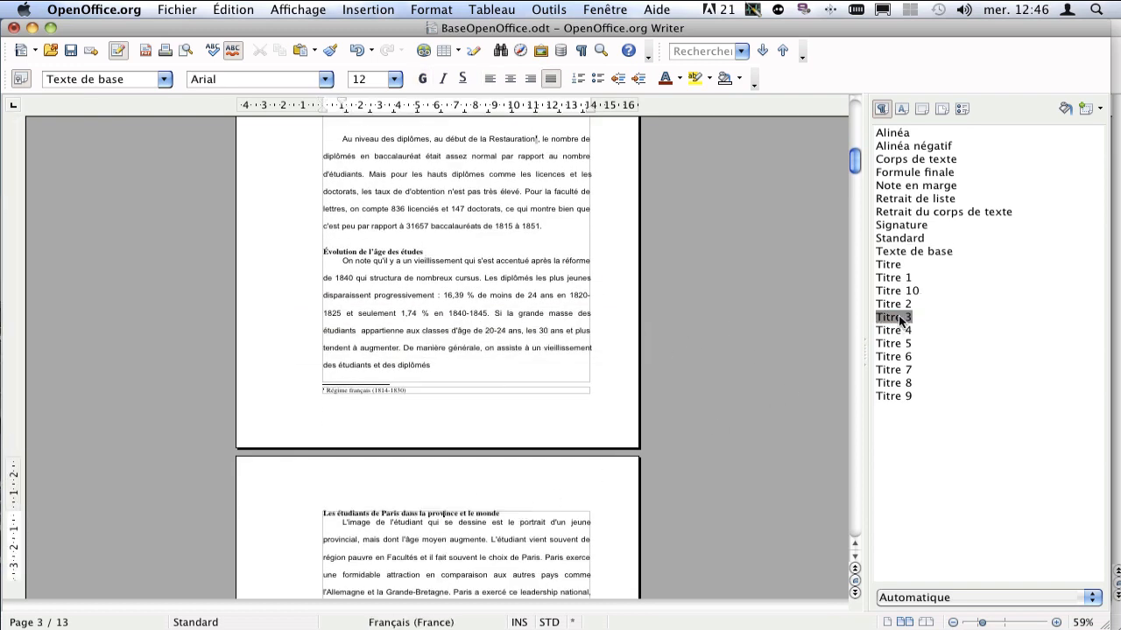
# Apply Titre 2 to the line "L'argent un facteur de réussite" and Titre 3 to "Des inégalités présentes".
pyautogui.scroll(-8, 629, 376)
pyautogui.click(425, 446)
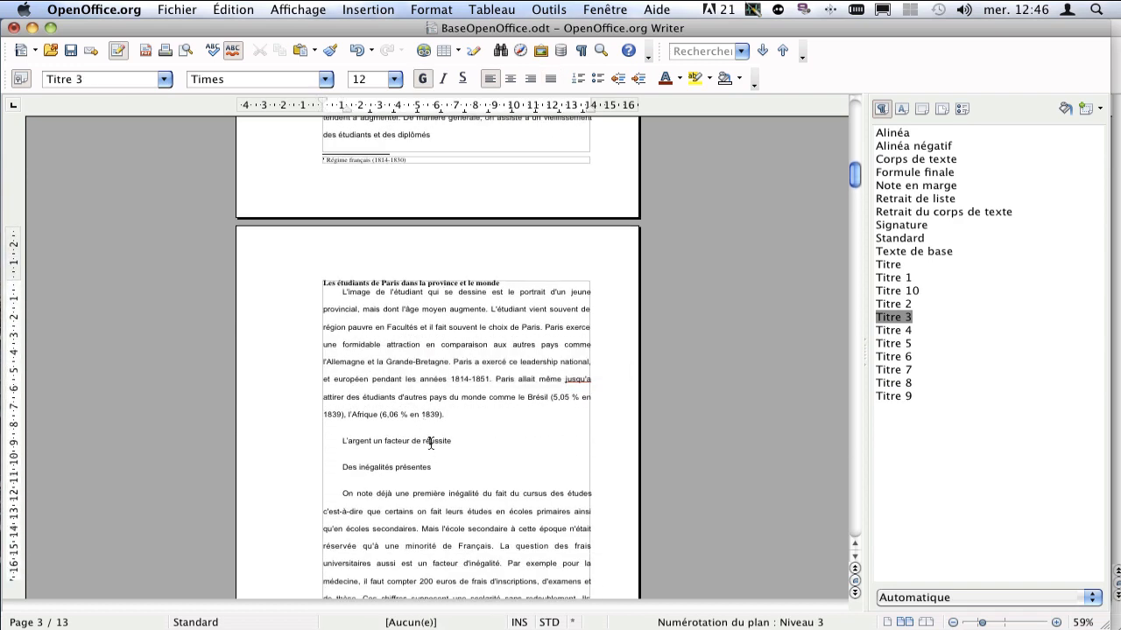
pyautogui.doubleClick(897, 304)
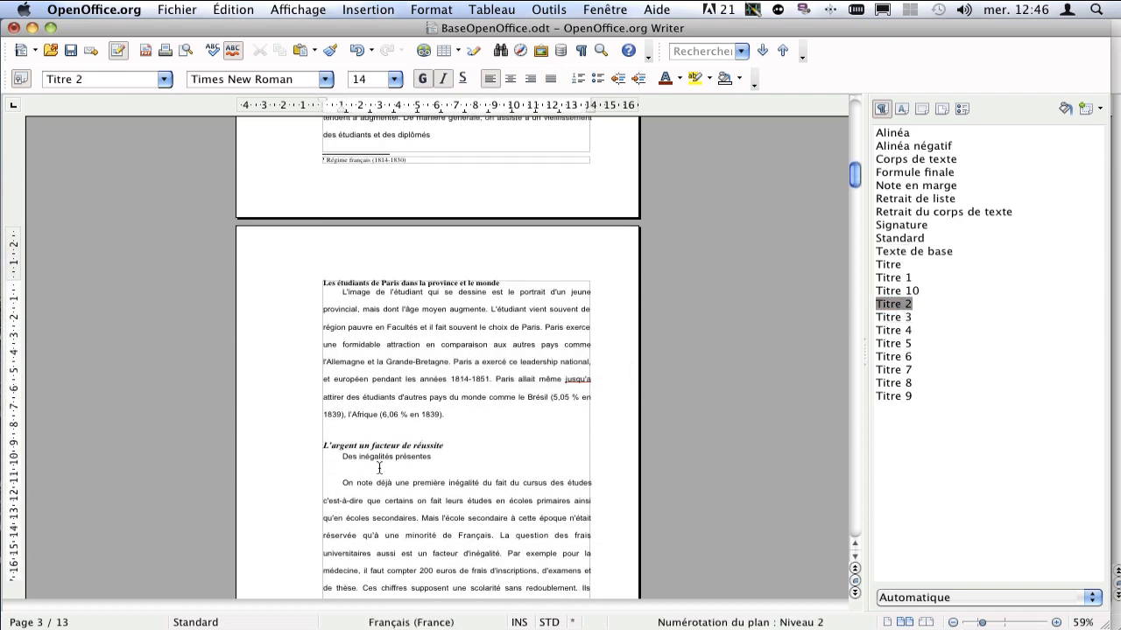
pyautogui.click(386, 457)
pyautogui.doubleClick(898, 317)
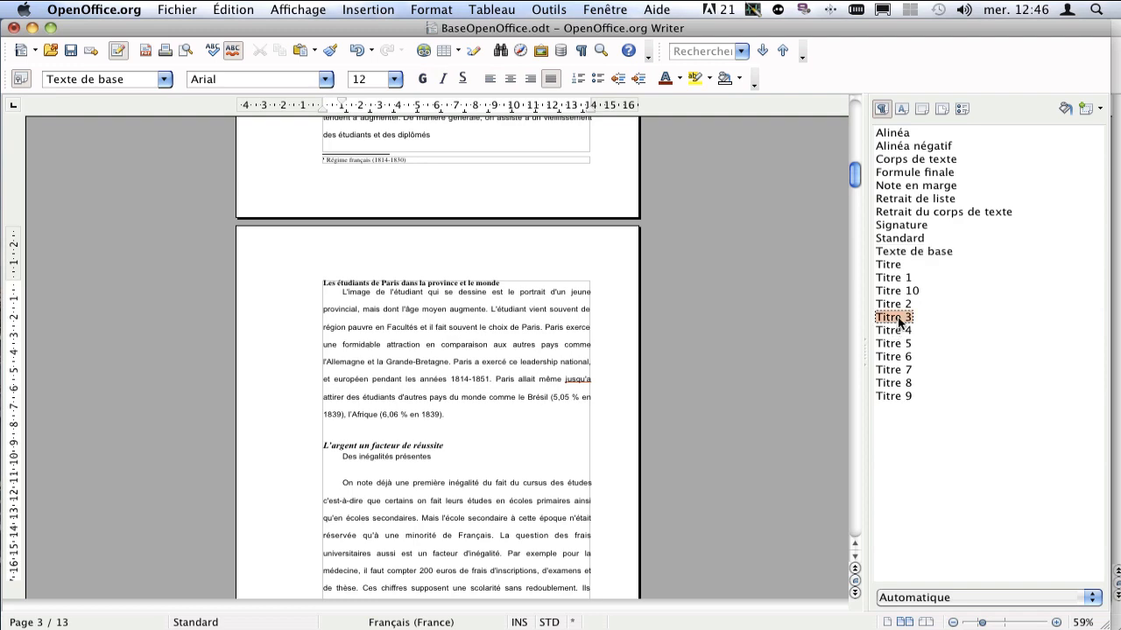
# Apply Titre 3 to the lines "Les budgets étudiants" and "Origine sociale des étudiants".
pyautogui.scroll(-6, 683, 378)
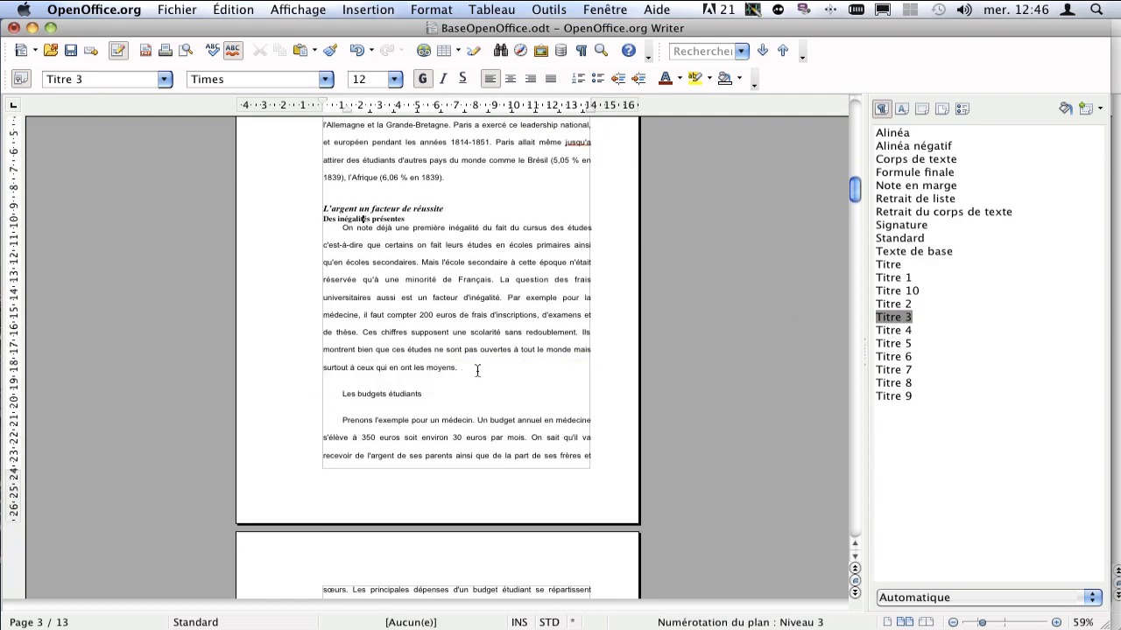
pyautogui.click(385, 393)
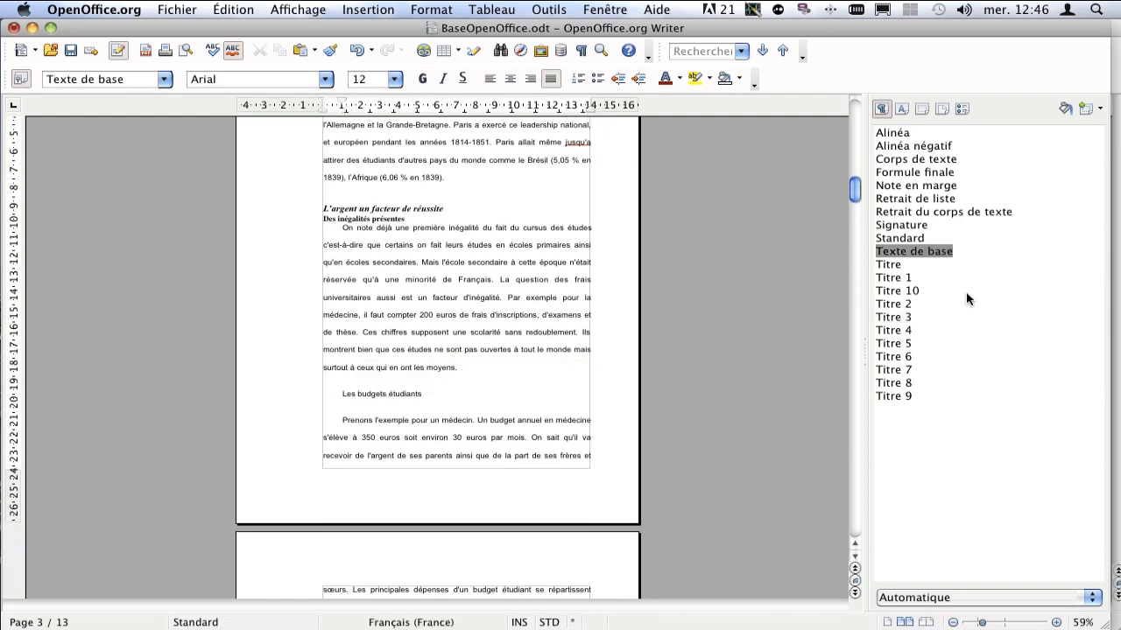
pyautogui.doubleClick(893, 317)
pyautogui.scroll(-6, 741, 361)
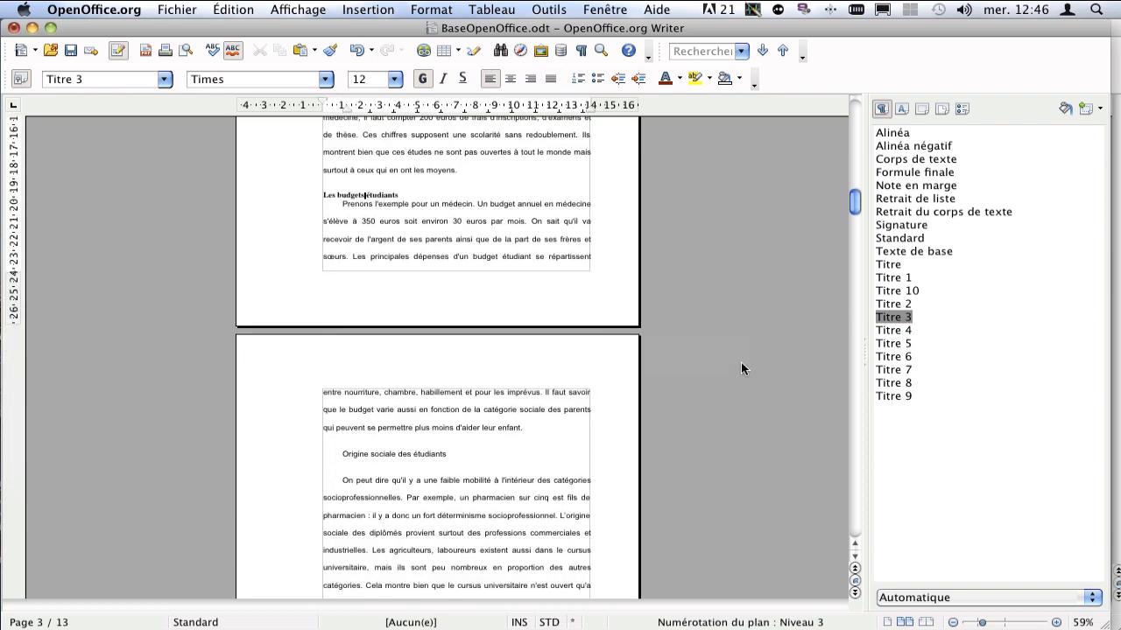
pyautogui.click(476, 393)
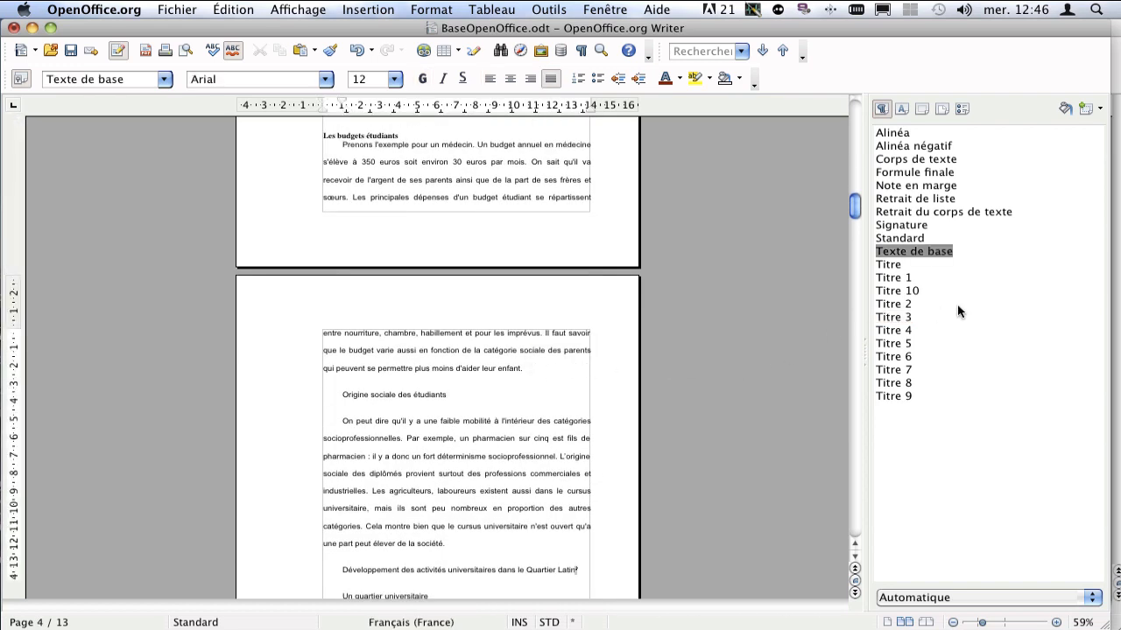
pyautogui.doubleClick(912, 303)
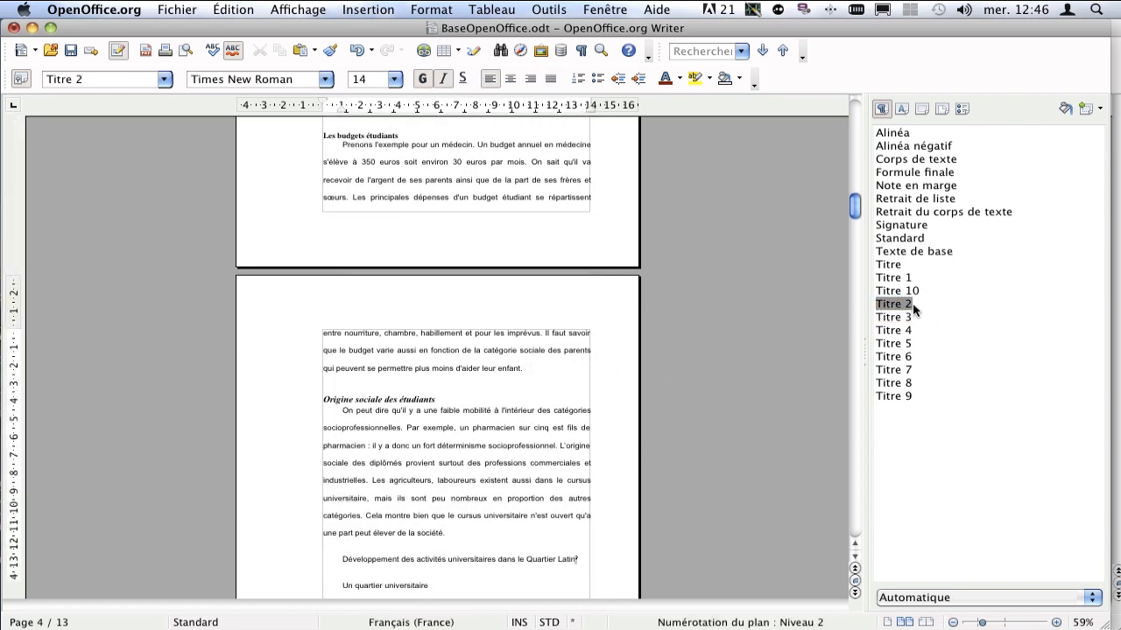
pyautogui.doubleClick(906, 321)
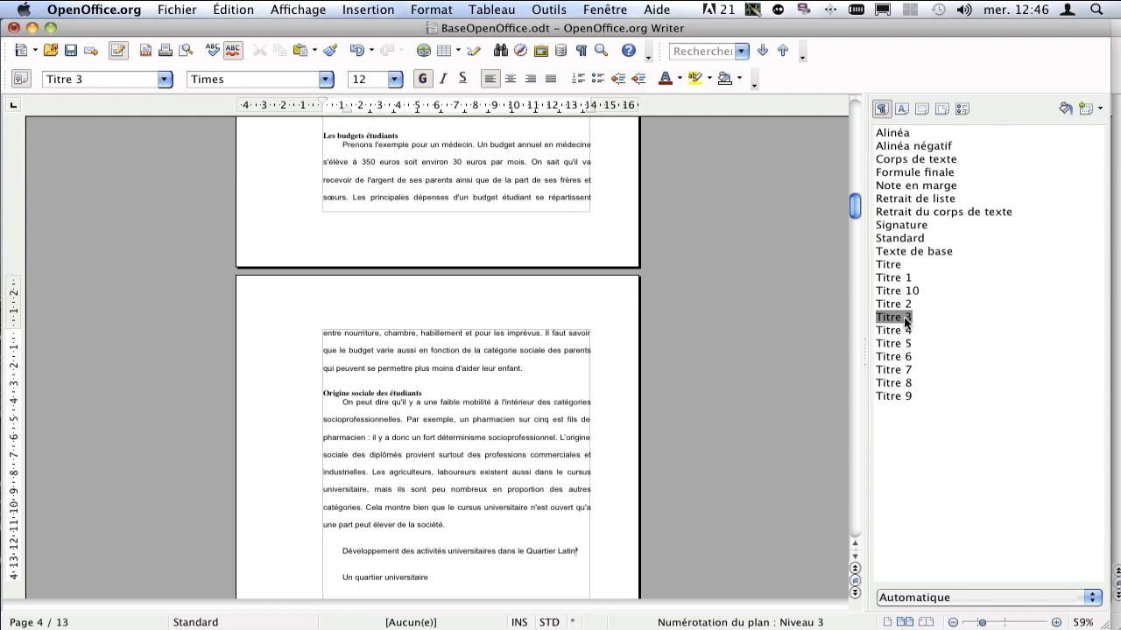
# Apply Titre 2 to "Développement des activités universitaires dans le Quartier Latin" and Titre 3 to "Un quartier universitaire".
pyautogui.click(580, 548)
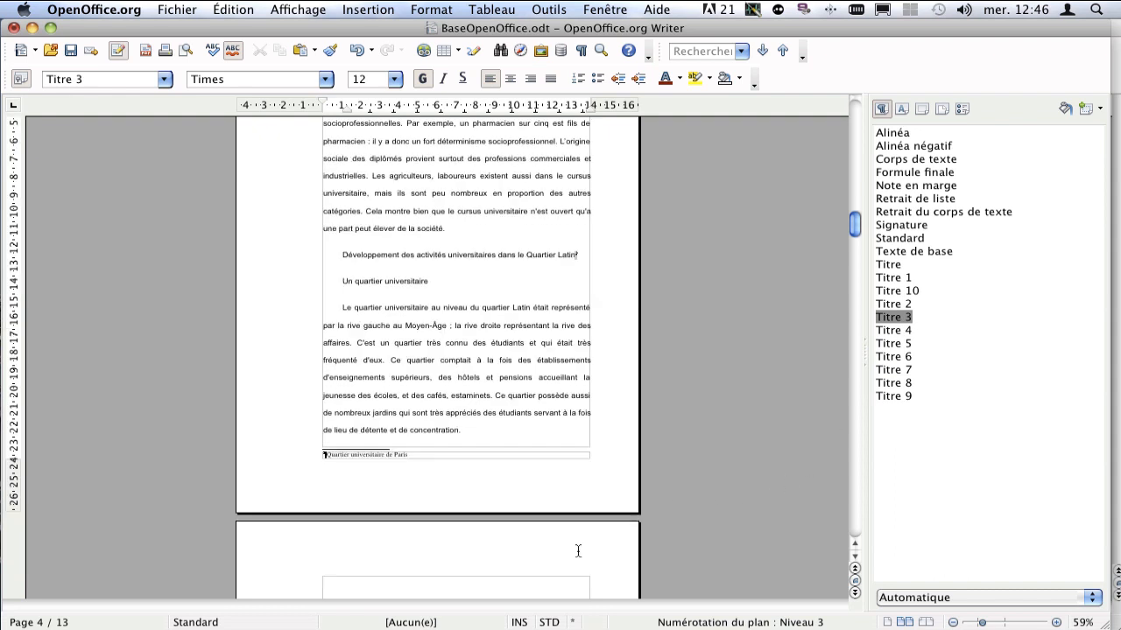
pyautogui.click(480, 256)
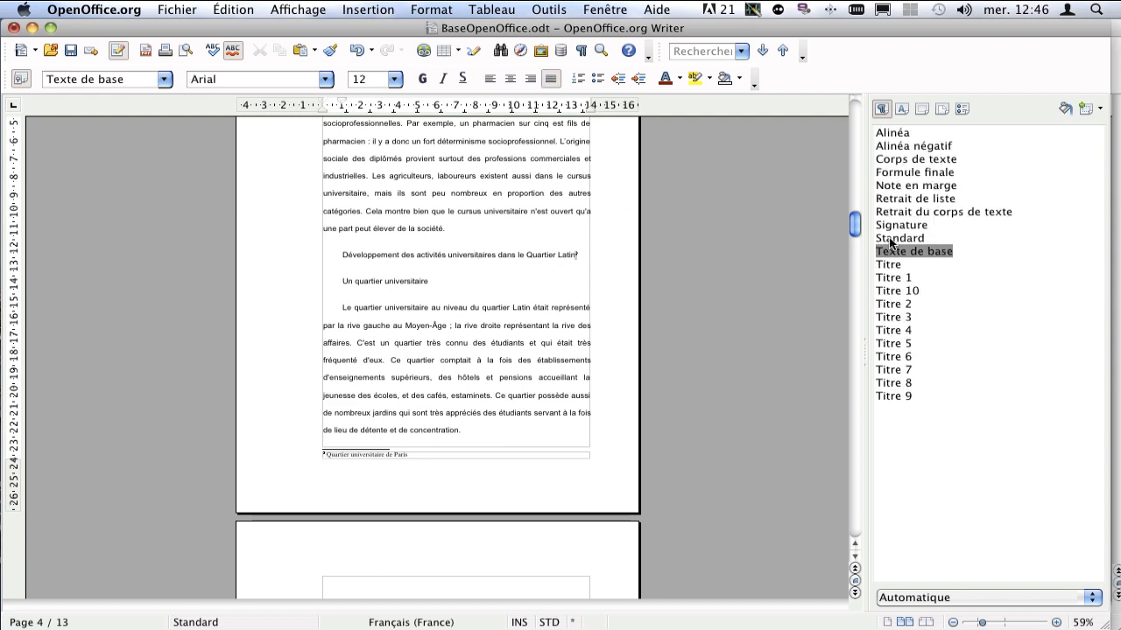
pyautogui.doubleClick(900, 305)
pyautogui.press('Down')
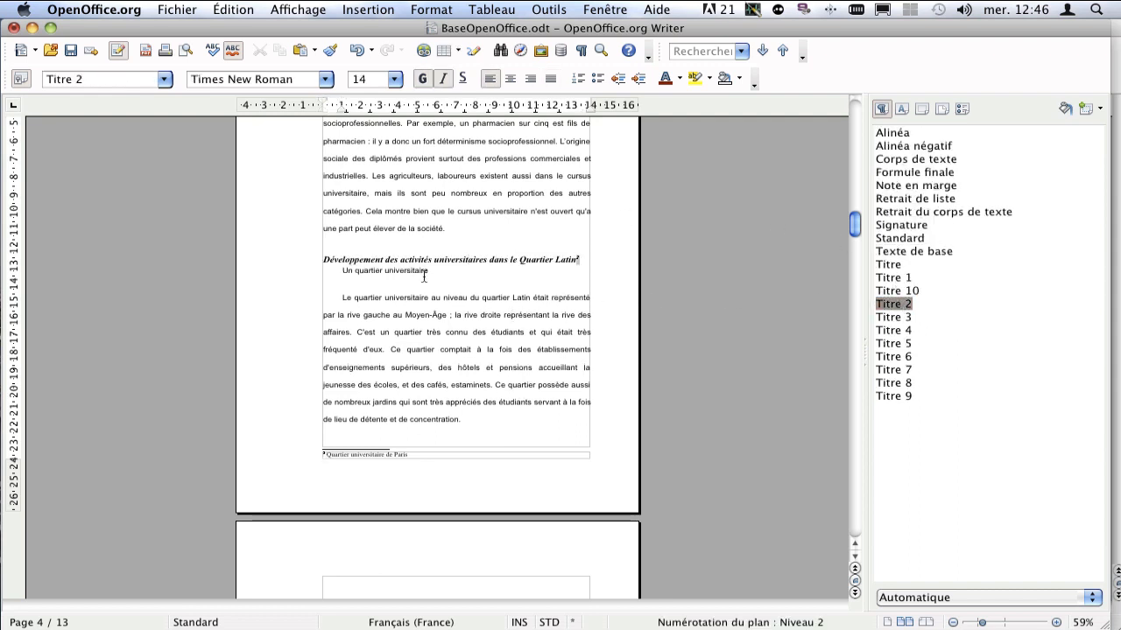
pyautogui.doubleClick(893, 317)
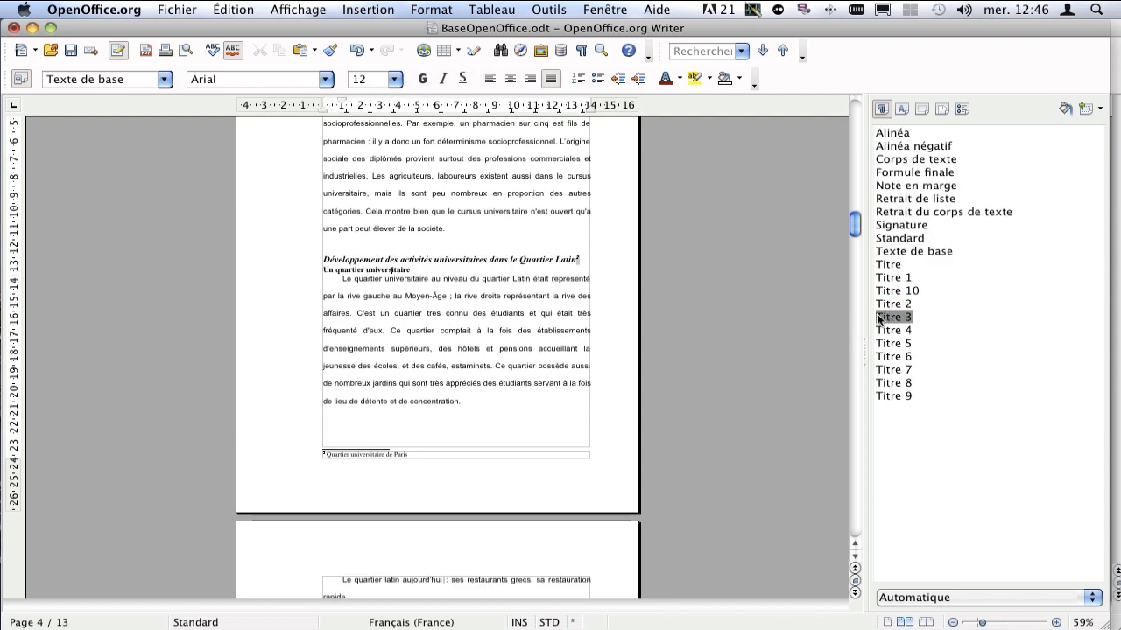
# Apply the Titre 3 paragraph style to the line "Répartition des logements" on page 5.
pyautogui.scroll(-5, 595, 336)
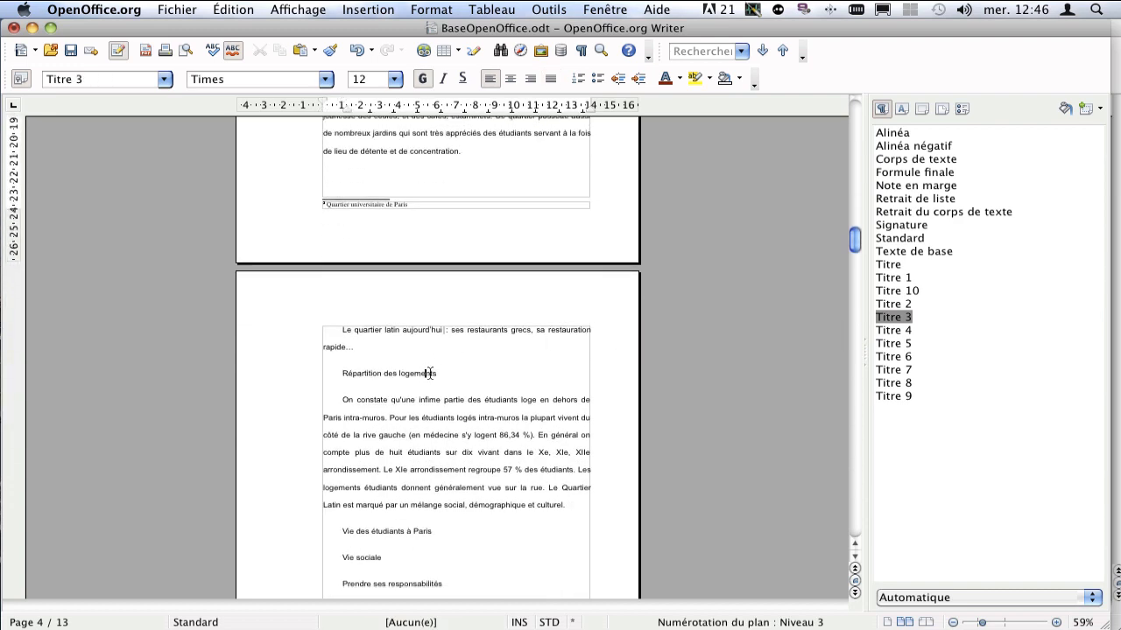
pyautogui.click(425, 369)
pyautogui.click(904, 321)
pyautogui.doubleClick(905, 320)
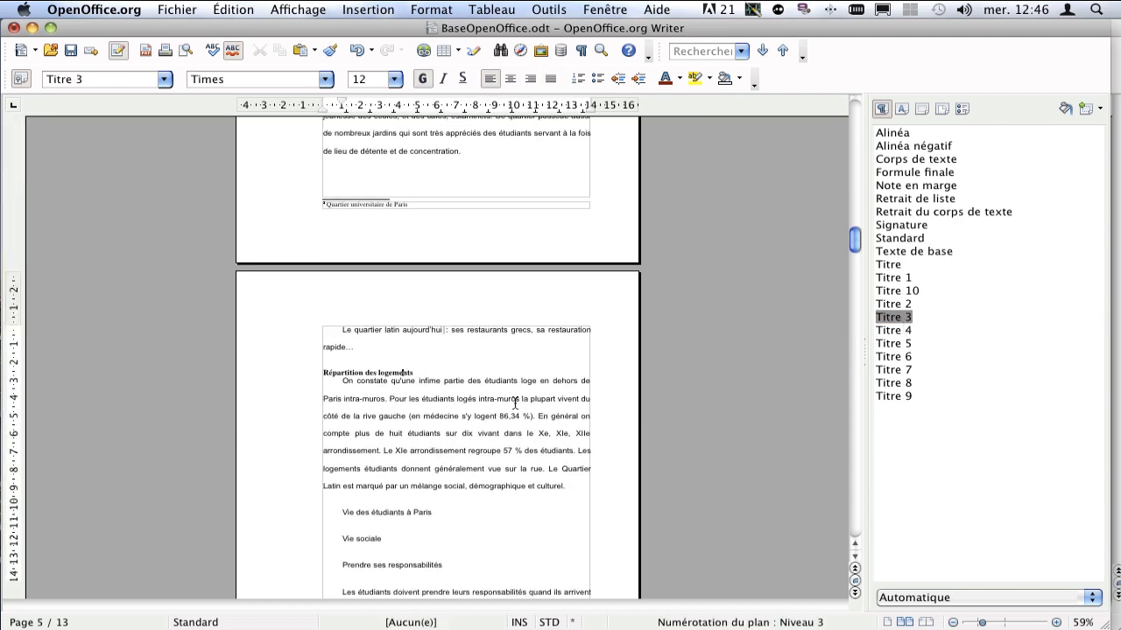
# Apply Titre 1 to the line "Vie des étudiants à Paris" and Titre 2 to "Vie sociale".
pyautogui.scroll(-3, 513, 409)
pyautogui.click(427, 402)
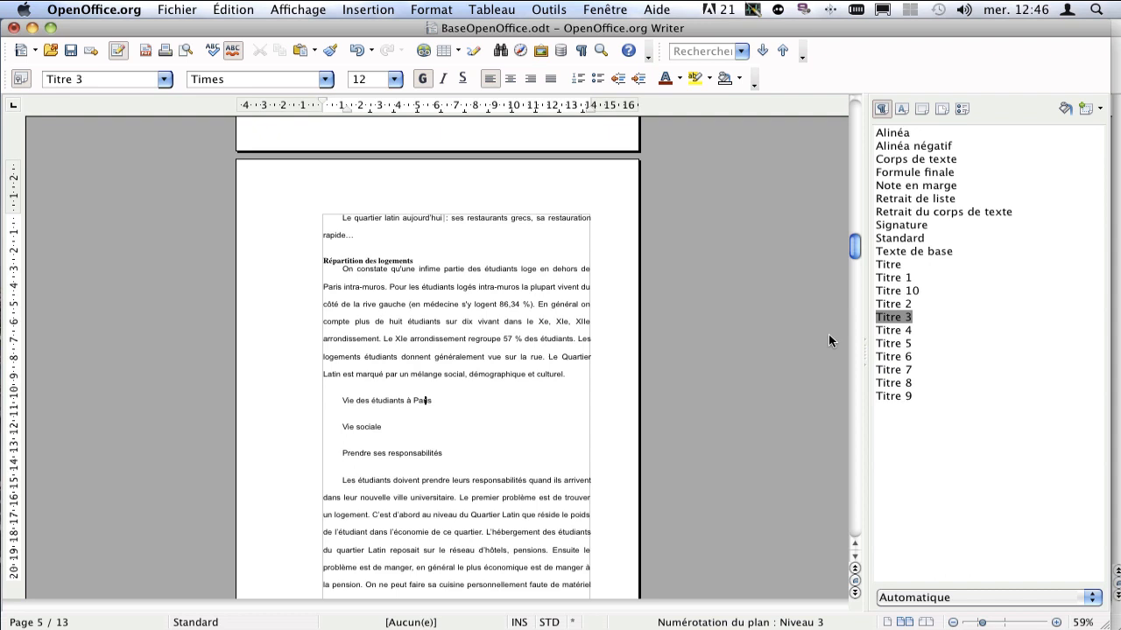
pyautogui.doubleClick(905, 280)
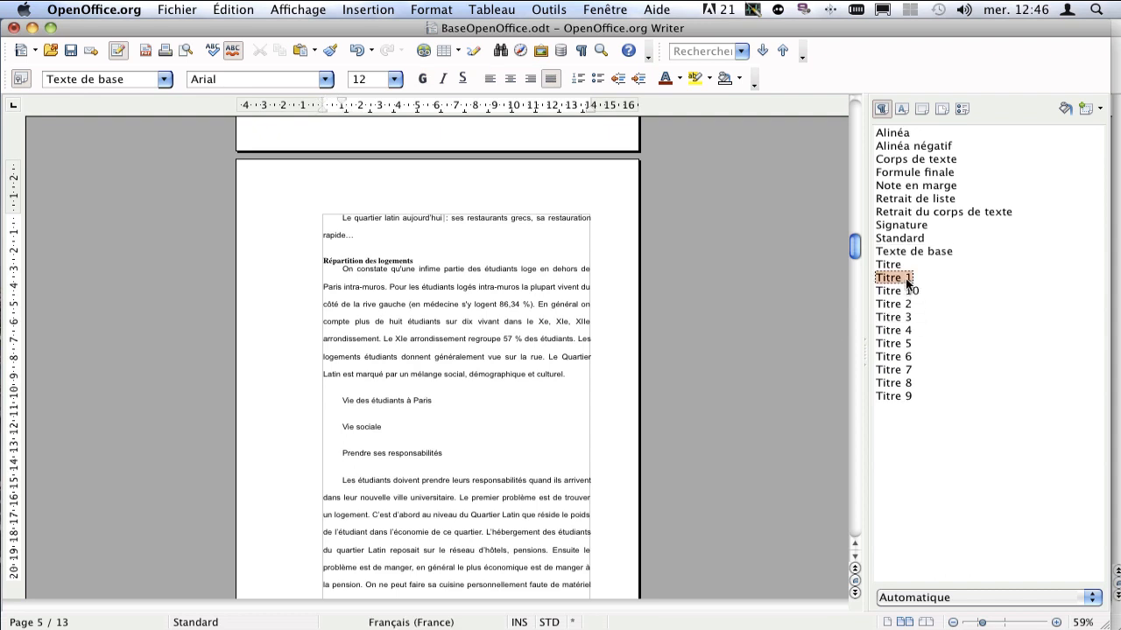
pyautogui.click(400, 424)
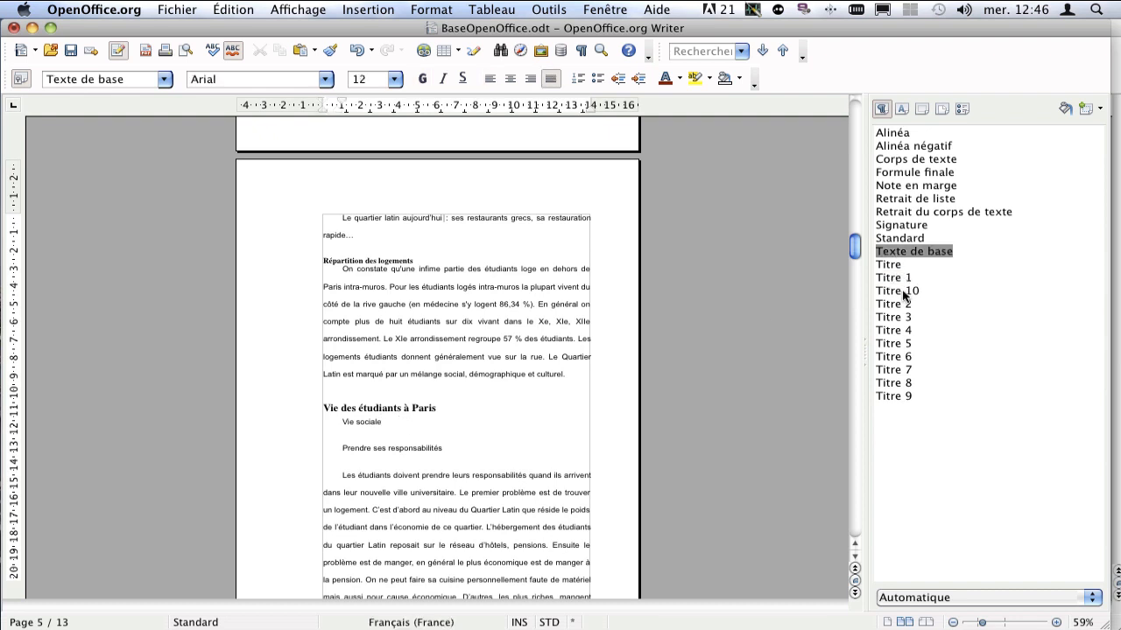
pyautogui.doubleClick(901, 302)
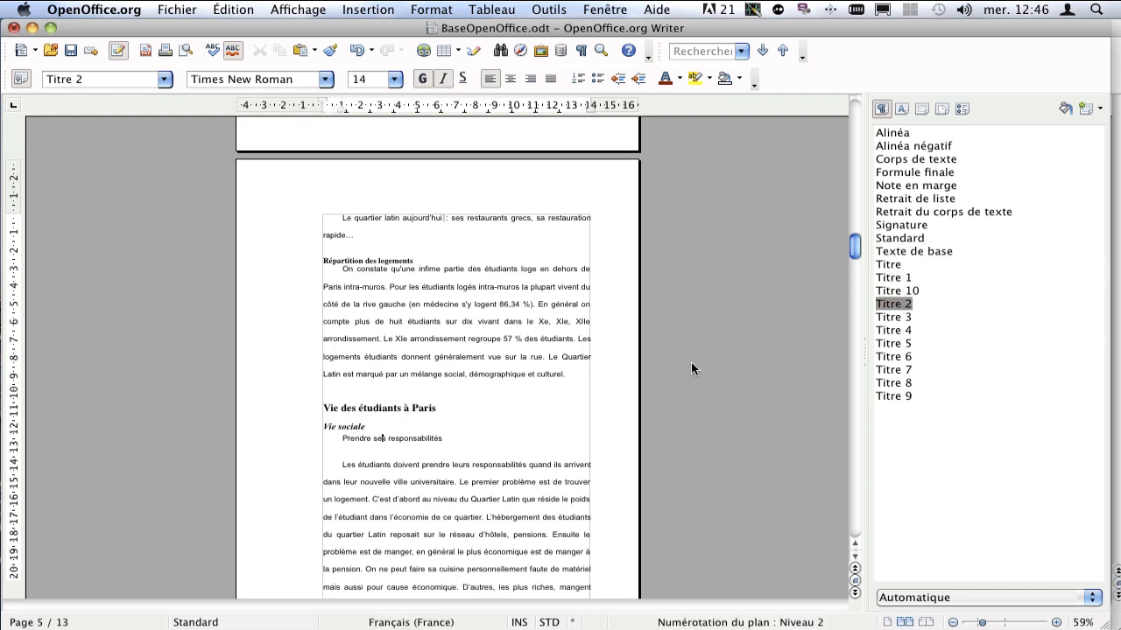
# Apply Titre 3 to the lines "Prendre ses responsabilités" and "Loisirs".
pyautogui.doubleClick(893, 317)
pyautogui.scroll(-3, 595, 384)
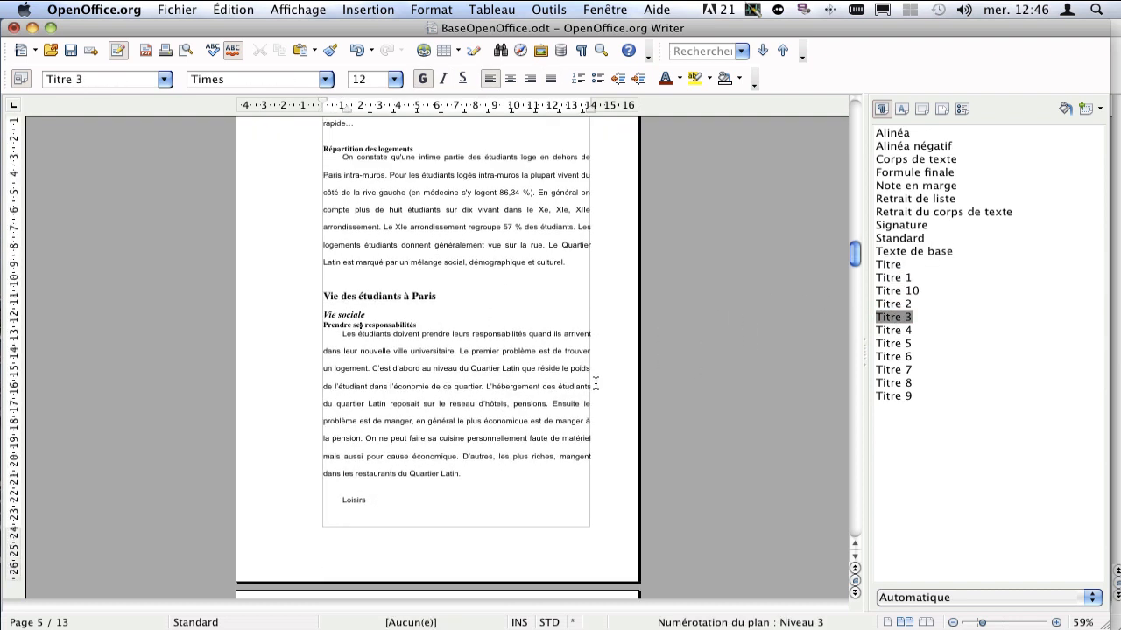
pyautogui.scroll(-3, 596, 383)
pyautogui.click(364, 381)
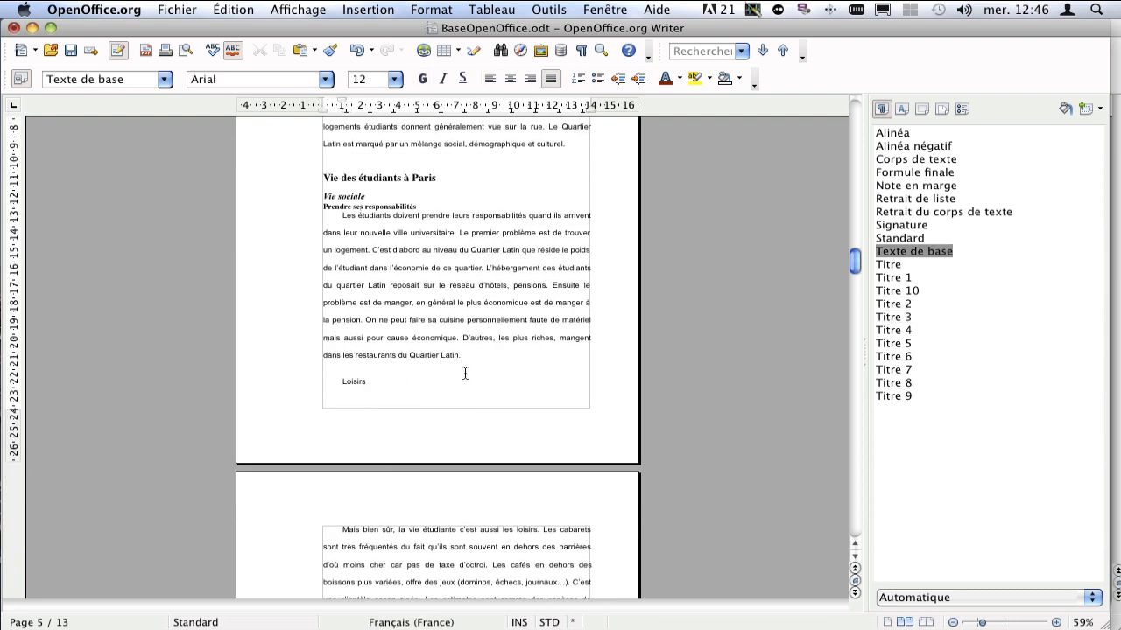
pyautogui.doubleClick(893, 317)
# Apply Titre 2 to the line "Folklore étudiant et vie associative" and Titre 3 to "Marges dans la vie étudiante".
pyautogui.scroll(-5, 525, 366)
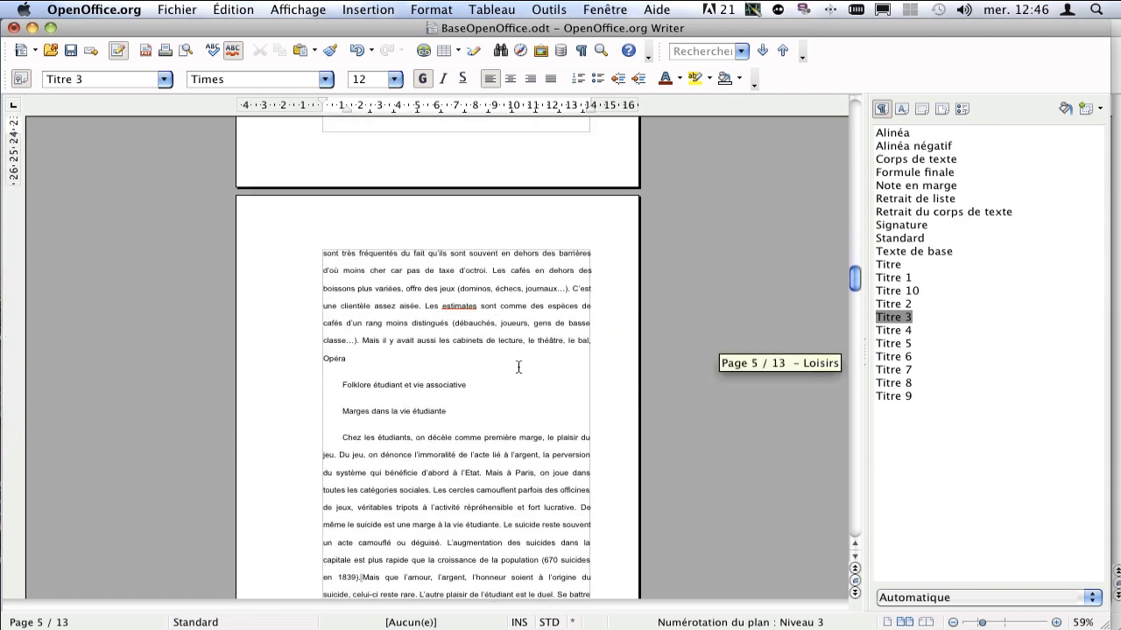
pyautogui.click(399, 385)
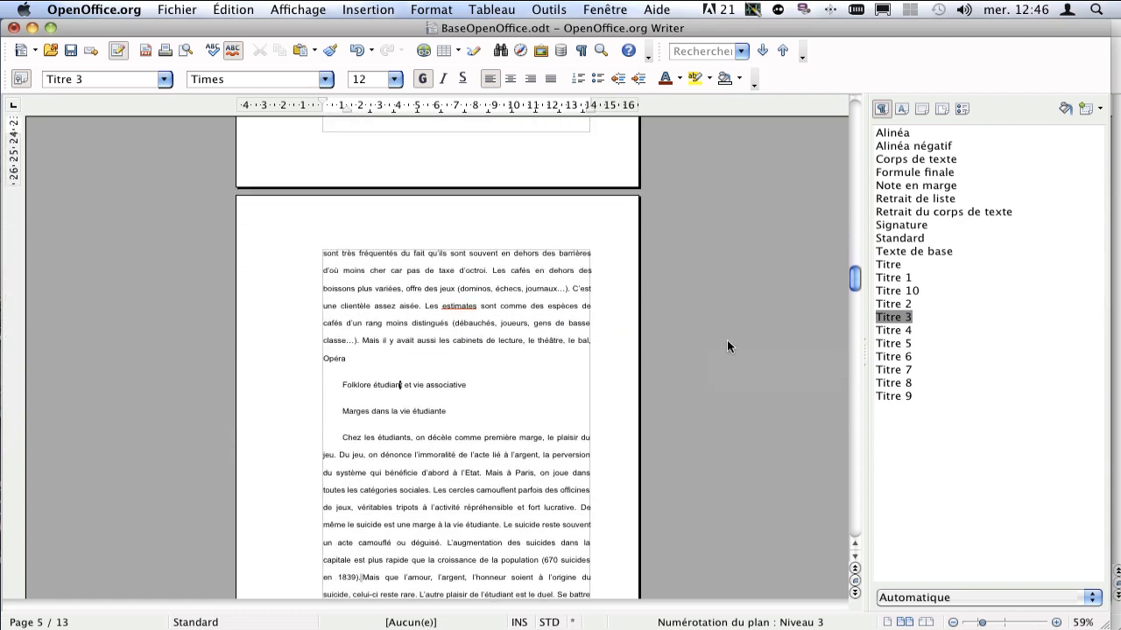
pyautogui.doubleClick(893, 304)
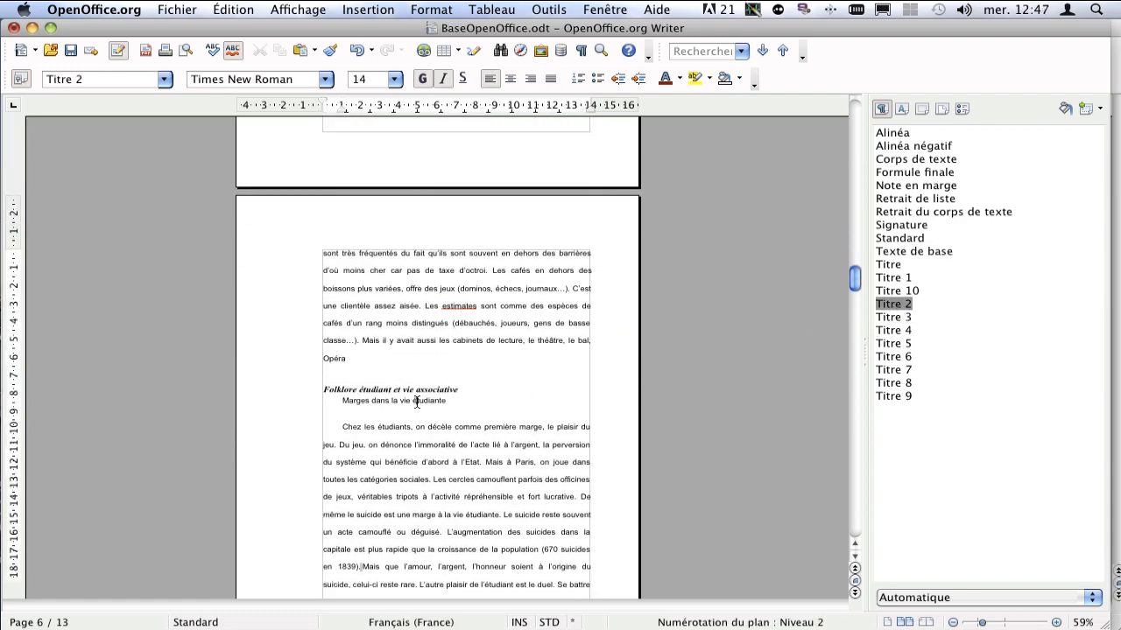
pyautogui.click(417, 402)
pyautogui.doubleClick(893, 317)
# Apply the Titre 3 paragraph style to the line "Solidarité étudiante" on page 6.
pyautogui.scroll(-1, 705, 392)
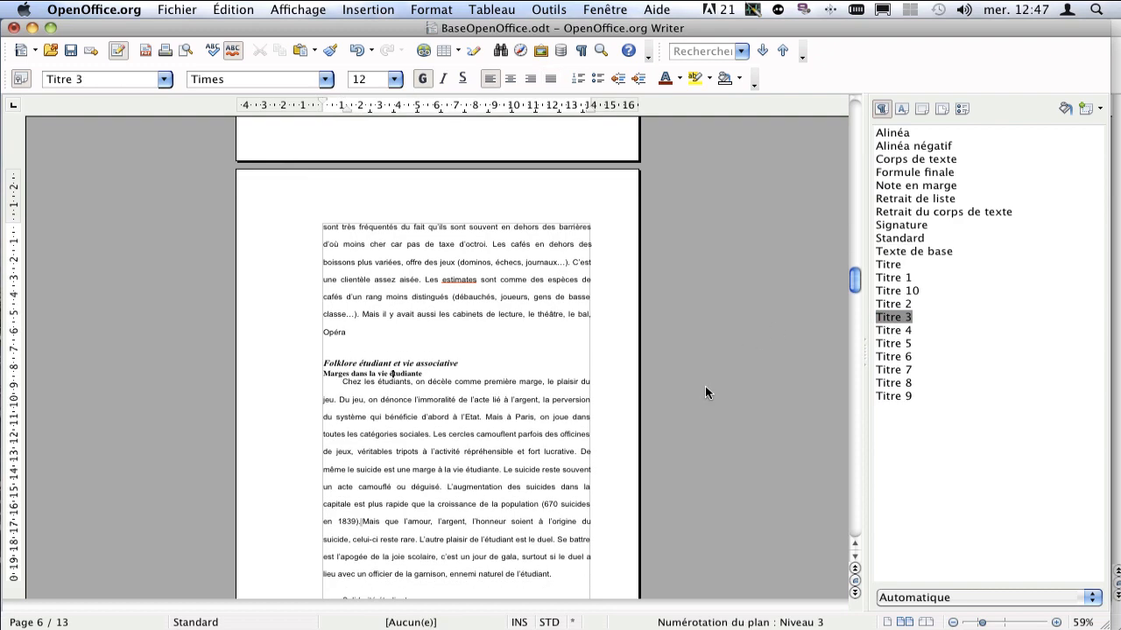
pyautogui.scroll(-5, 696, 387)
pyautogui.click(416, 417)
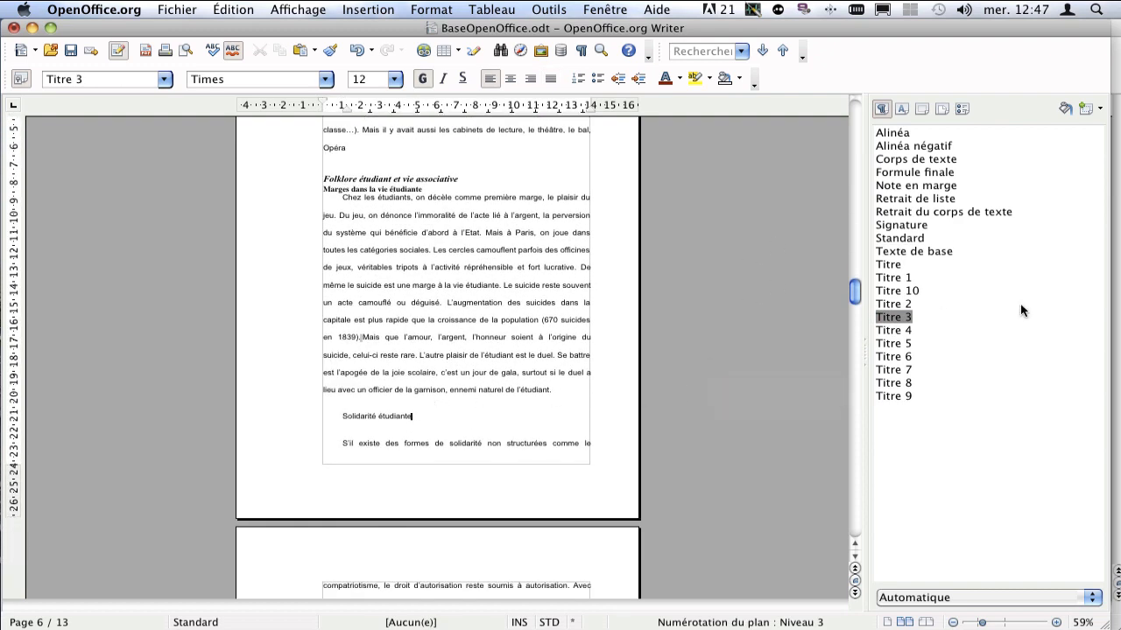
pyautogui.doubleClick(892, 317)
# Apply Titre 2 to the line "L'étudiant : un élément sentimental perturbateur" and Titre 3 to "Inégalité sociale au sein du couple".
pyautogui.scroll(-8, 627, 353)
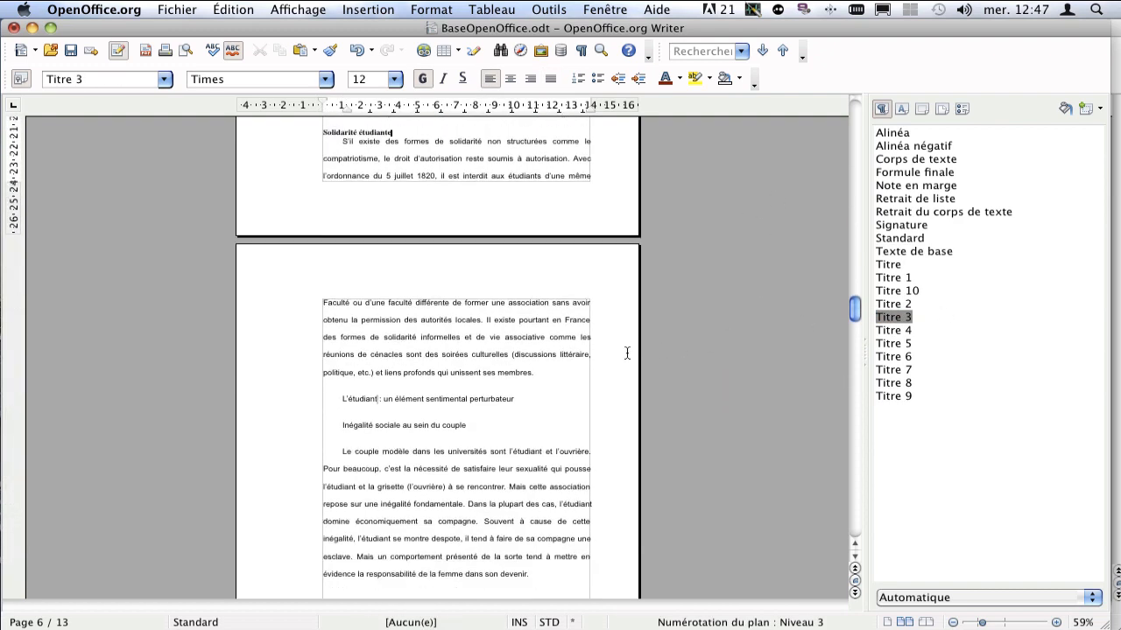
pyautogui.click(460, 378)
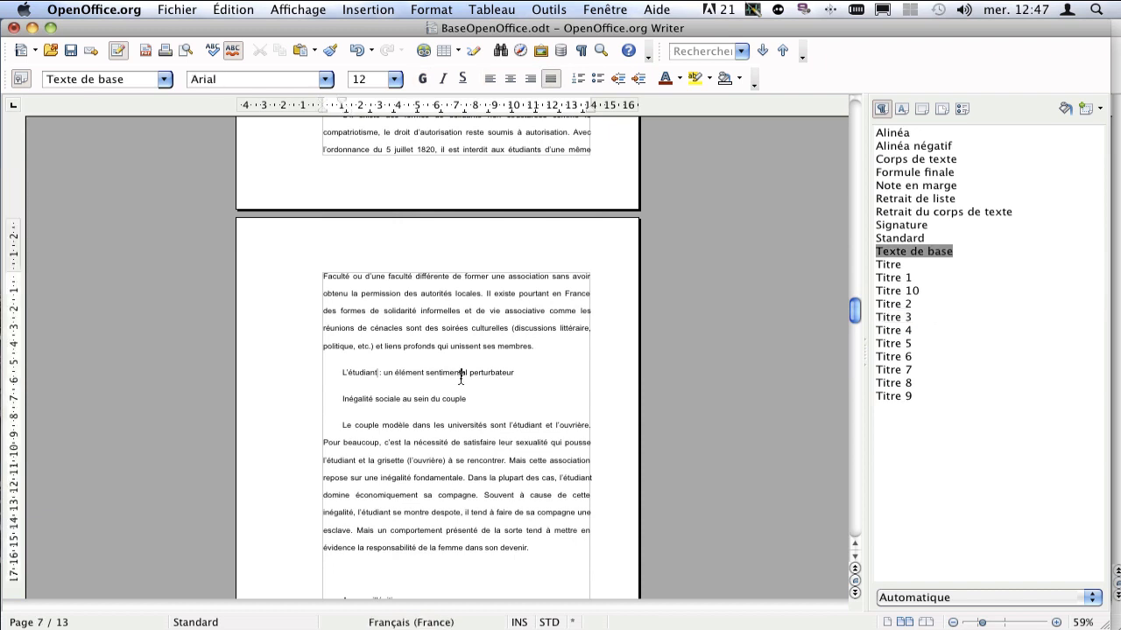
pyautogui.doubleClick(922, 304)
pyautogui.click(384, 393)
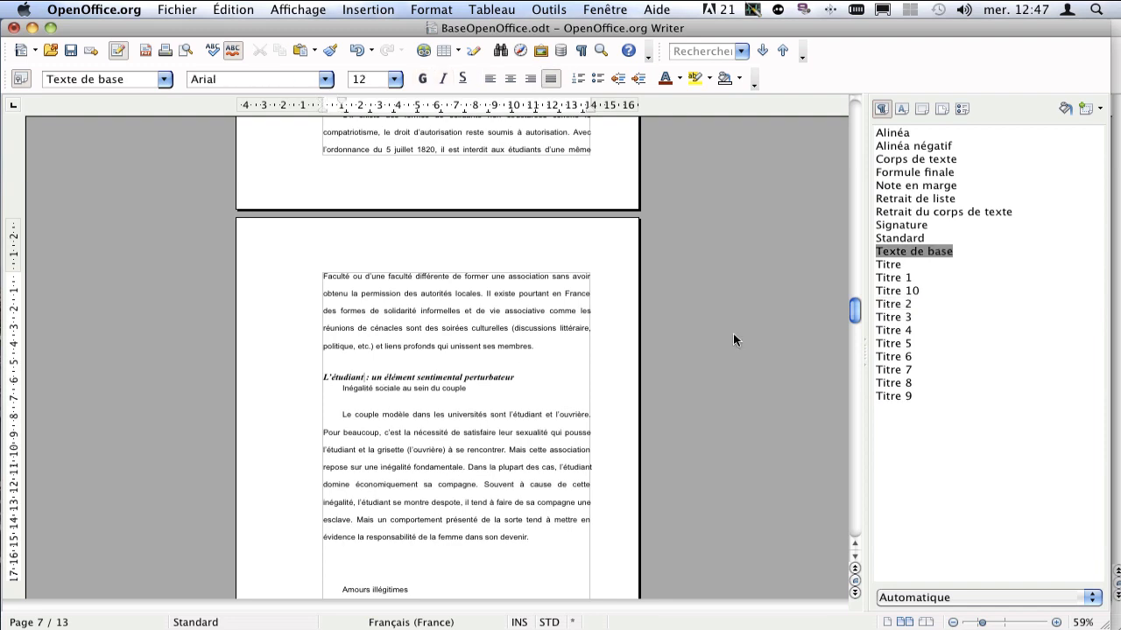
pyautogui.doubleClick(901, 317)
# Apply the Titre 3 paragraph style to the lines "Amours illégitimes" and "Les maisons closes".
pyautogui.scroll(-5, 603, 356)
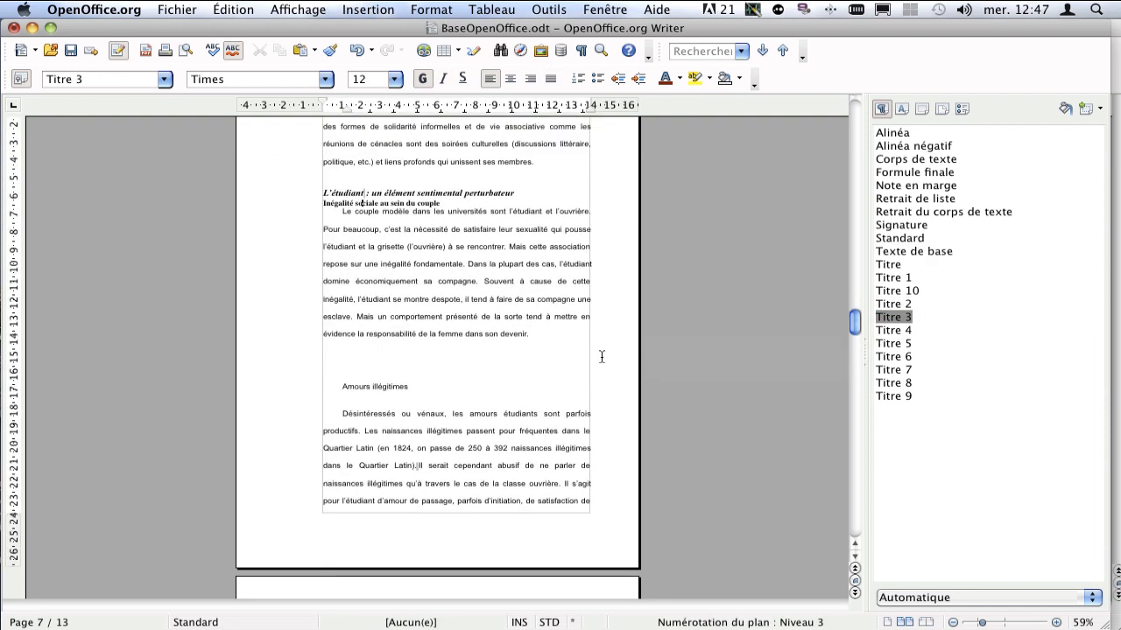
pyautogui.click(383, 348)
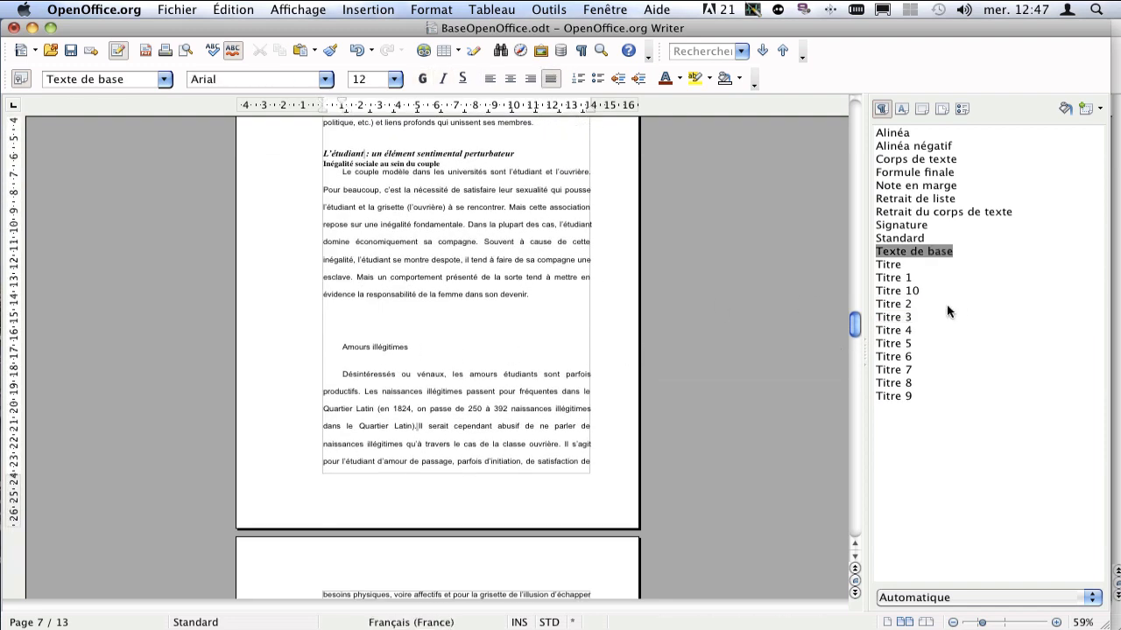
pyautogui.doubleClick(901, 317)
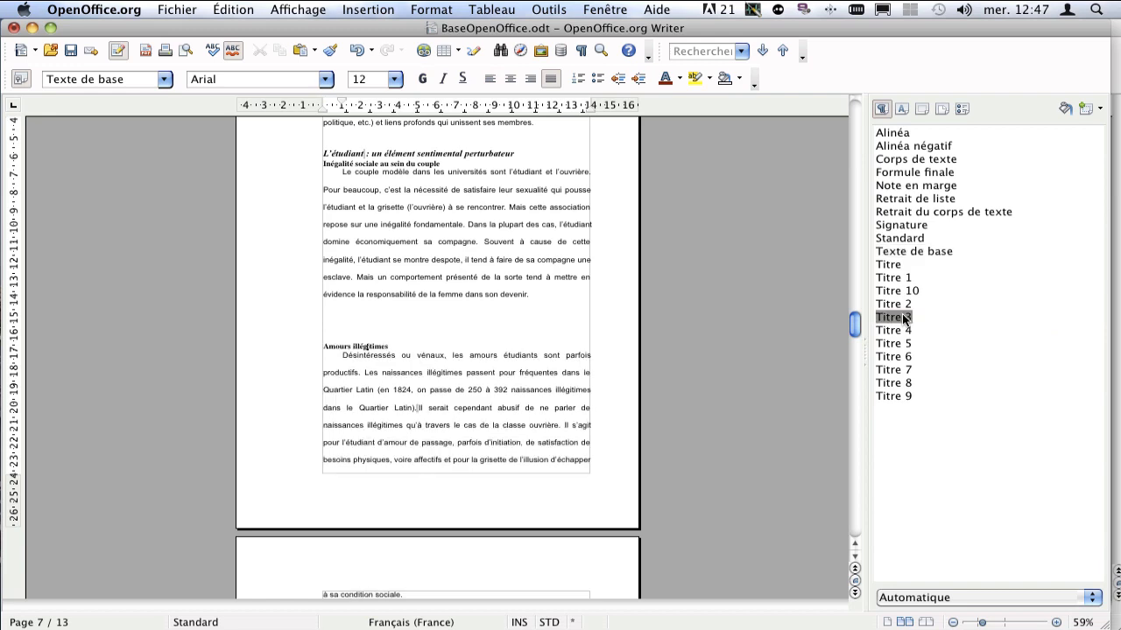
pyautogui.scroll(-6, 532, 350)
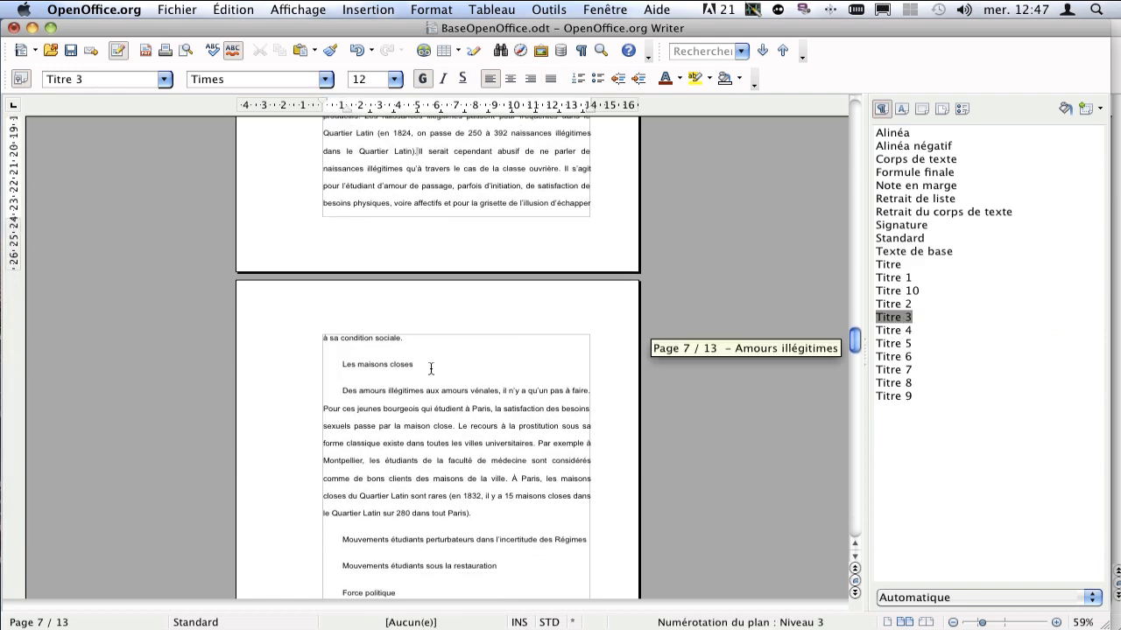
pyautogui.click(429, 366)
pyautogui.doubleClick(902, 316)
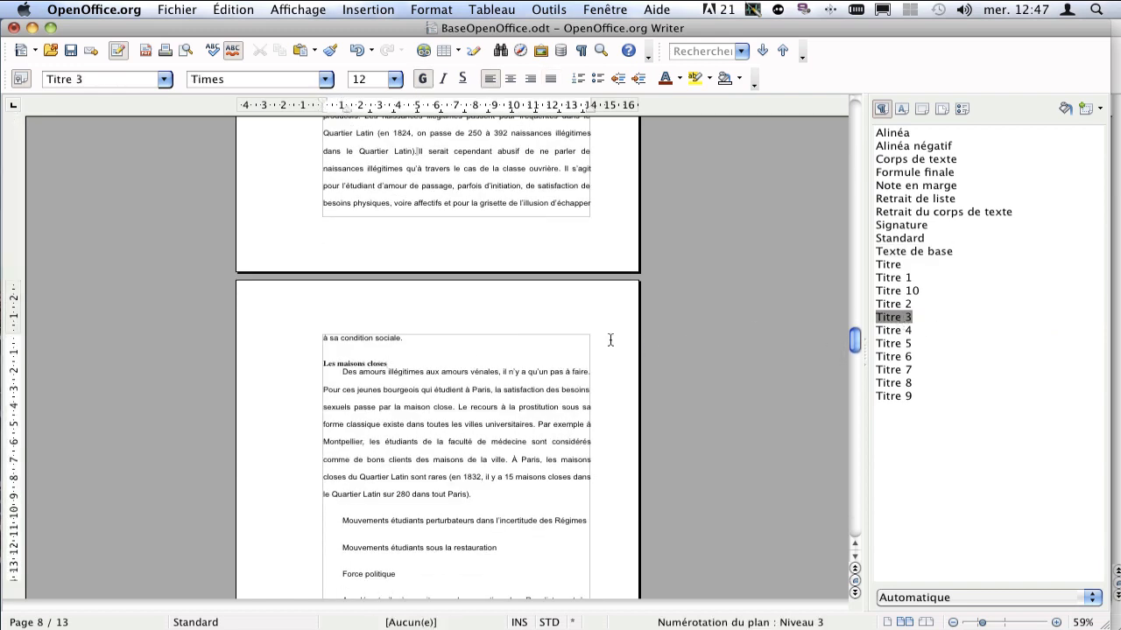
# Apply Titre 1 to "Mouvements étudiants perturbateurs dans l'incertitude des Régimes" and Titre 2 to "Mouvements étudiants sous la restauration".
pyautogui.scroll(-4, 610, 340)
pyautogui.click(485, 325)
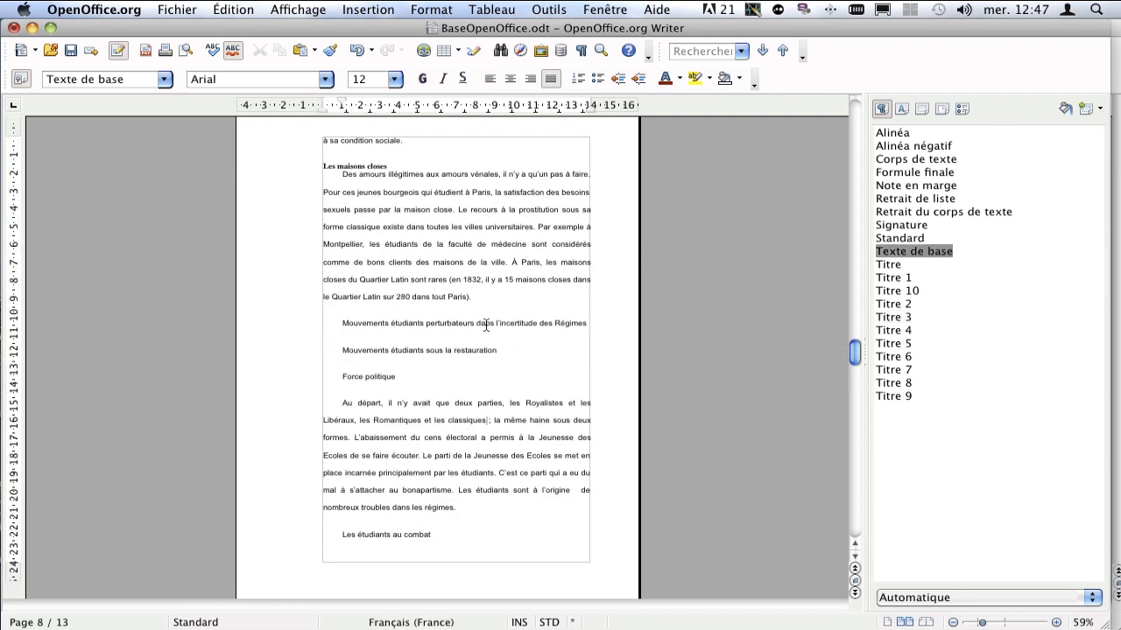
pyautogui.doubleClick(907, 278)
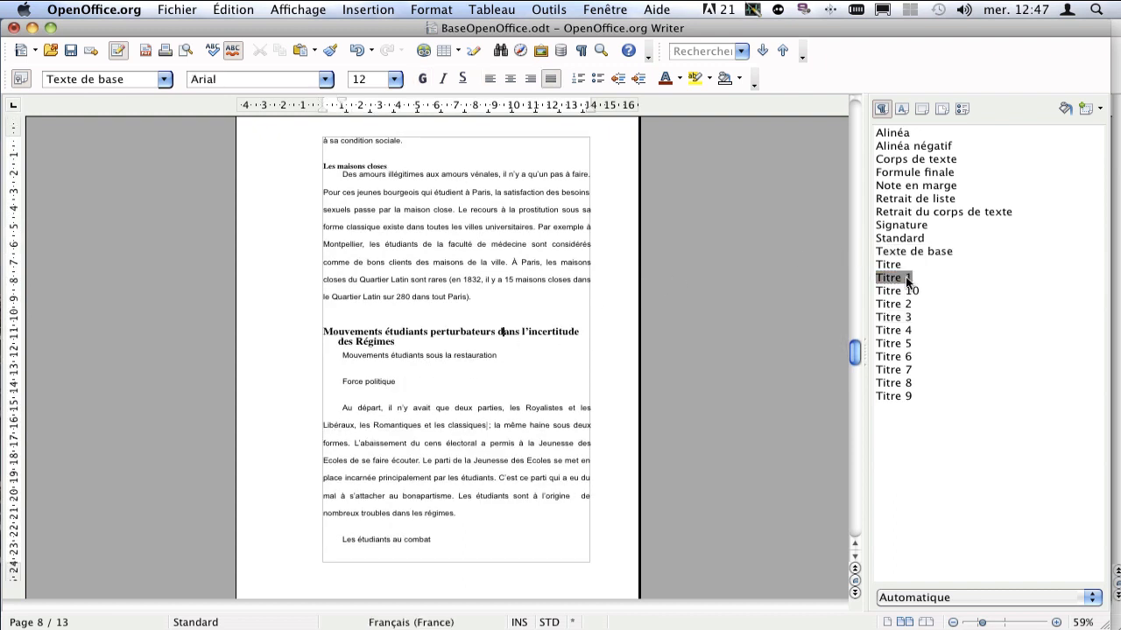
pyautogui.click(393, 357)
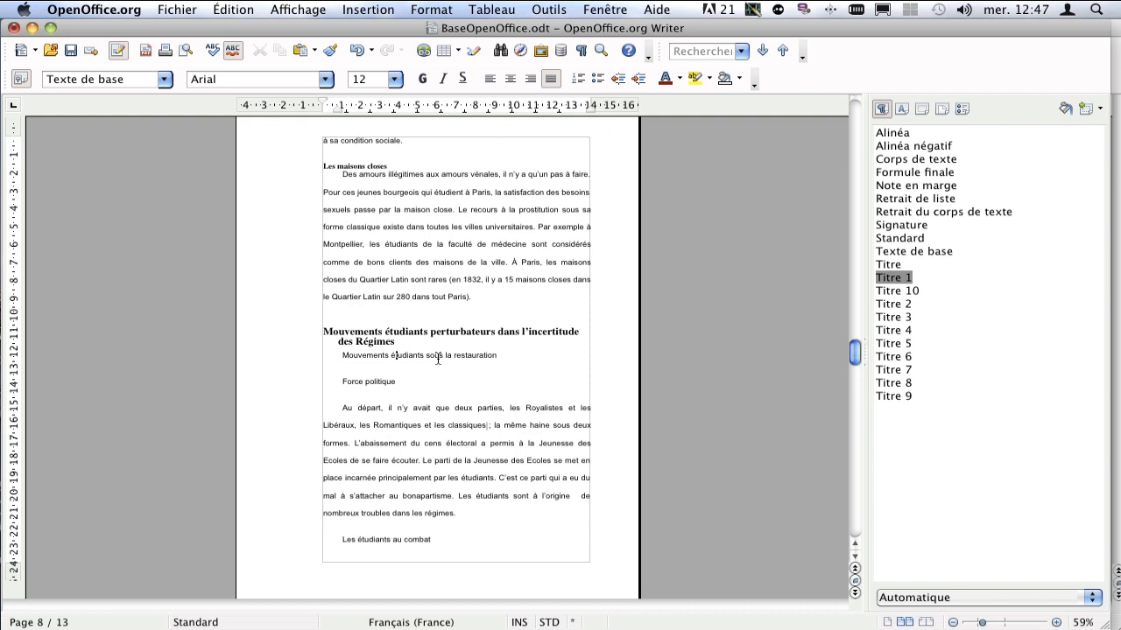
pyautogui.doubleClick(892, 304)
# Apply Titre 3 to the lines "Force politique", "Les étudiants au combat" and "Fin du mouvement et renouveau étudiant".
pyautogui.click(364, 372)
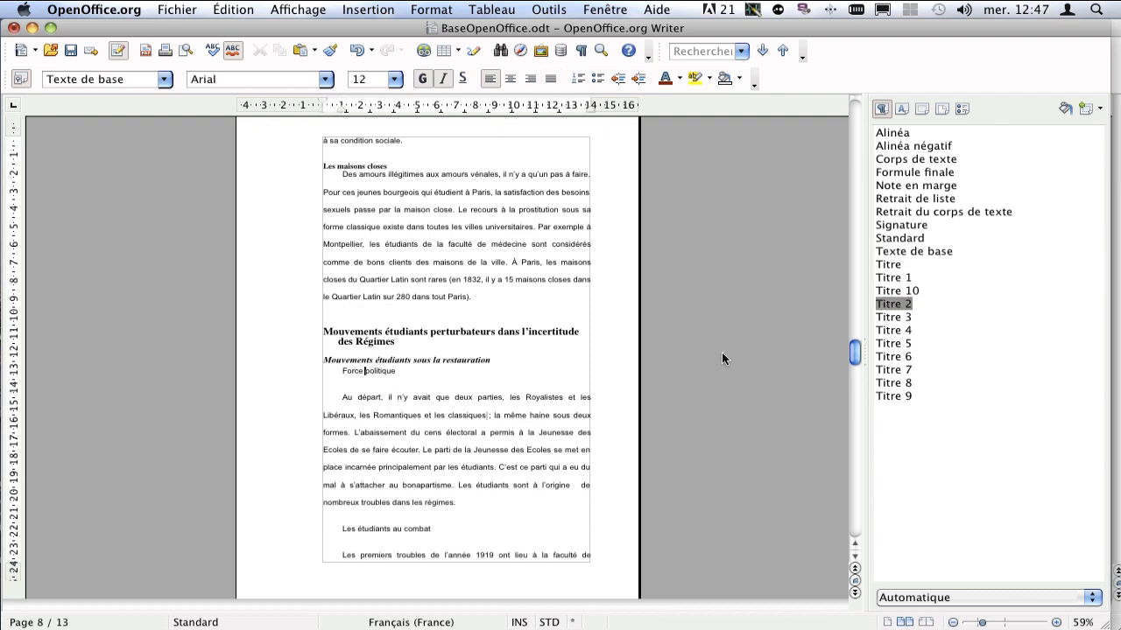
pyautogui.doubleClick(905, 320)
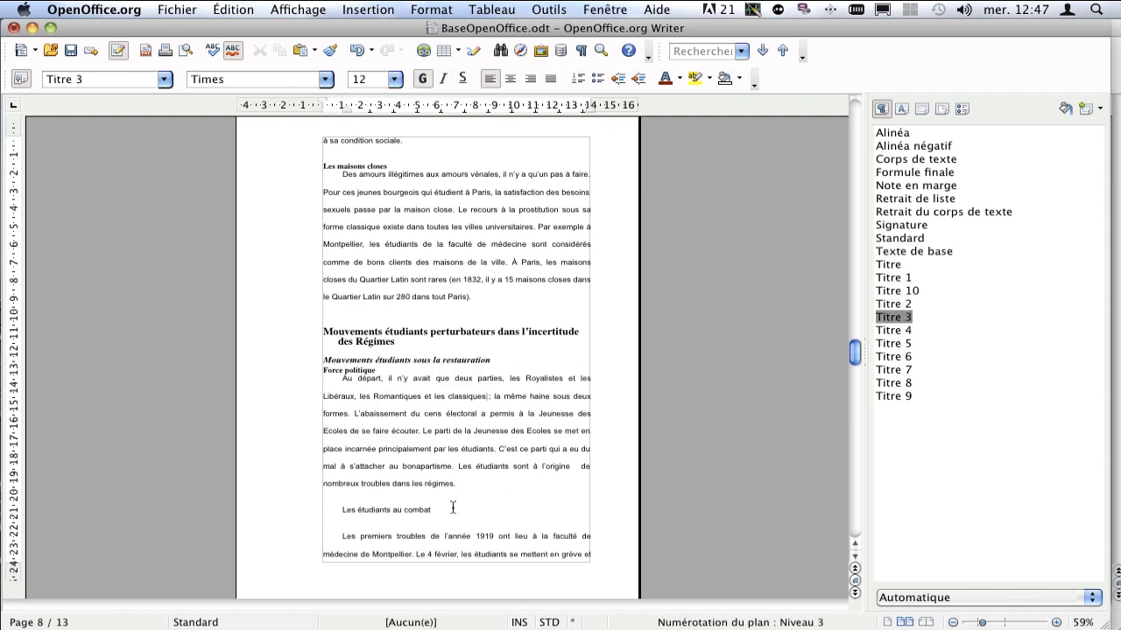
pyautogui.doubleClick(889, 318)
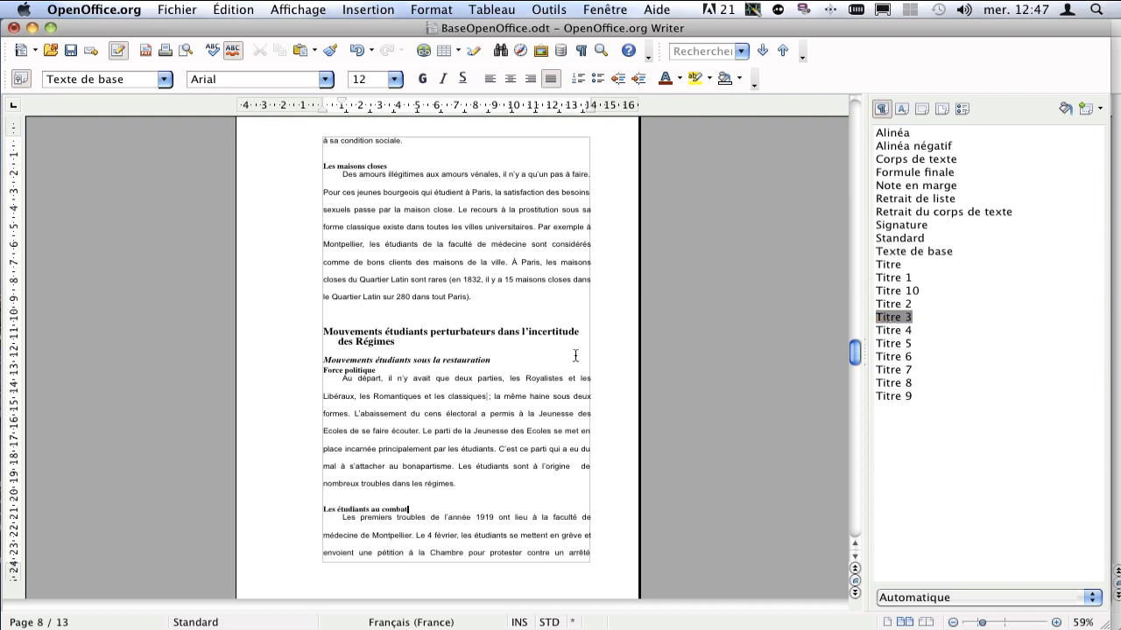
pyautogui.scroll(-3, 510, 366)
pyautogui.scroll(-6, 511, 366)
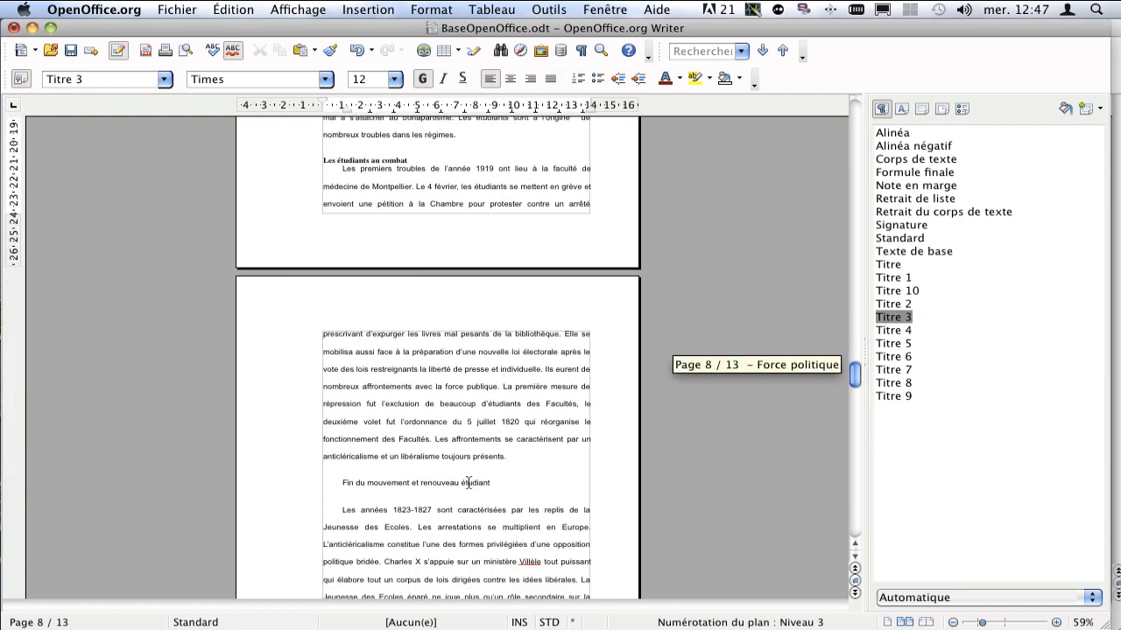
pyautogui.click(468, 483)
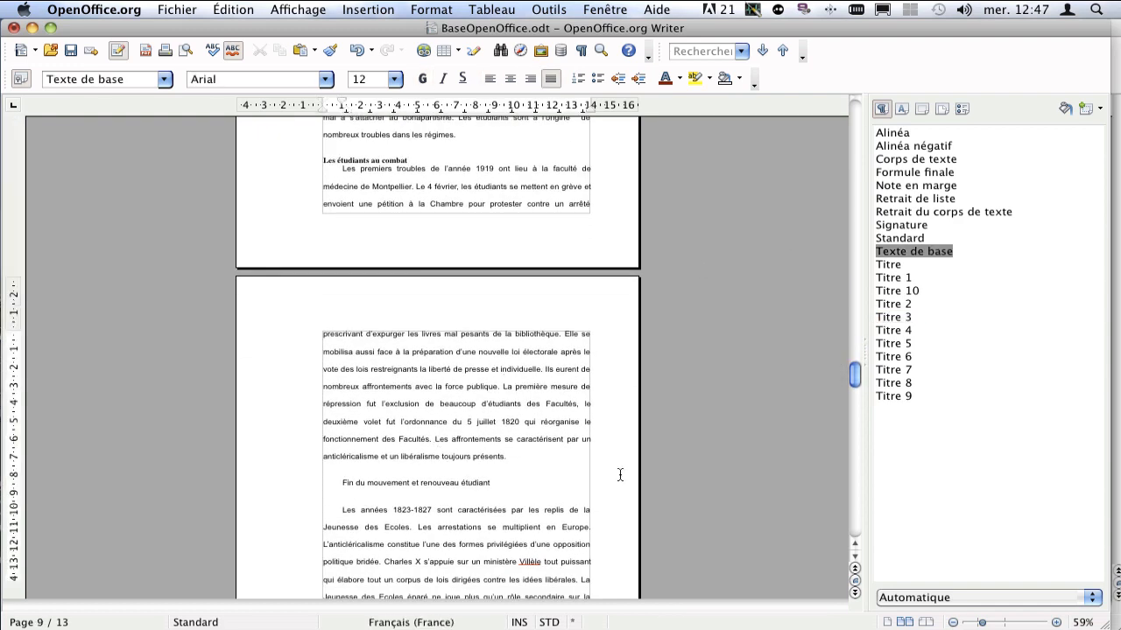
pyautogui.doubleClick(893, 317)
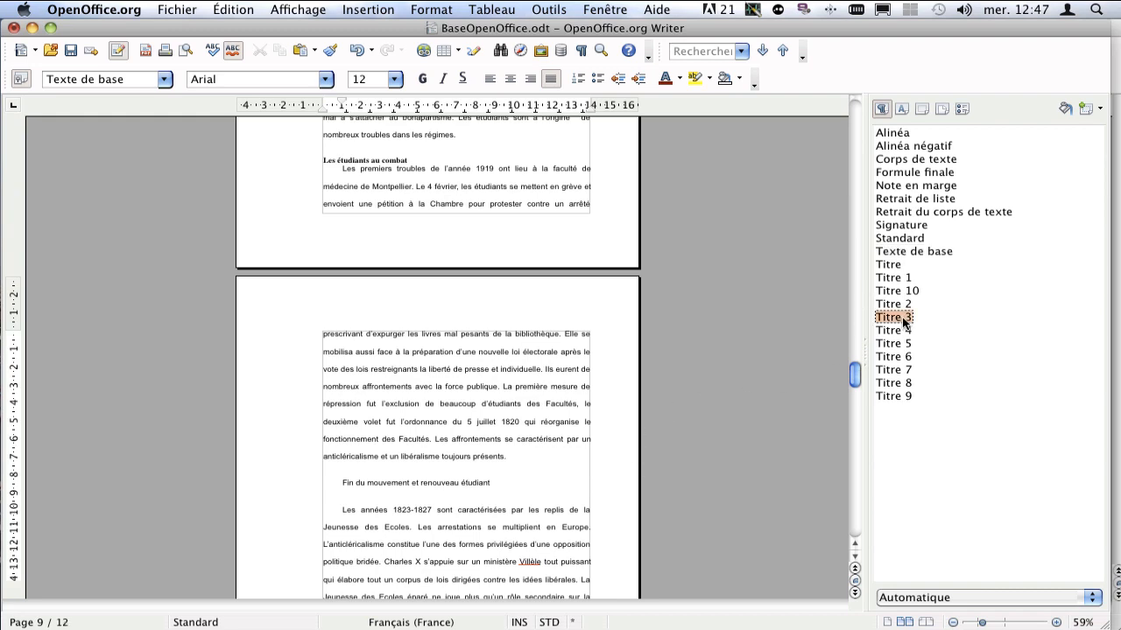
# Apply Titre 2 to the line "Mouvements étudiants sous la Monarchie de Juillet" and Titre 3 to "Une révolution étudiante en 1830".
pyautogui.scroll(-10, 522, 352)
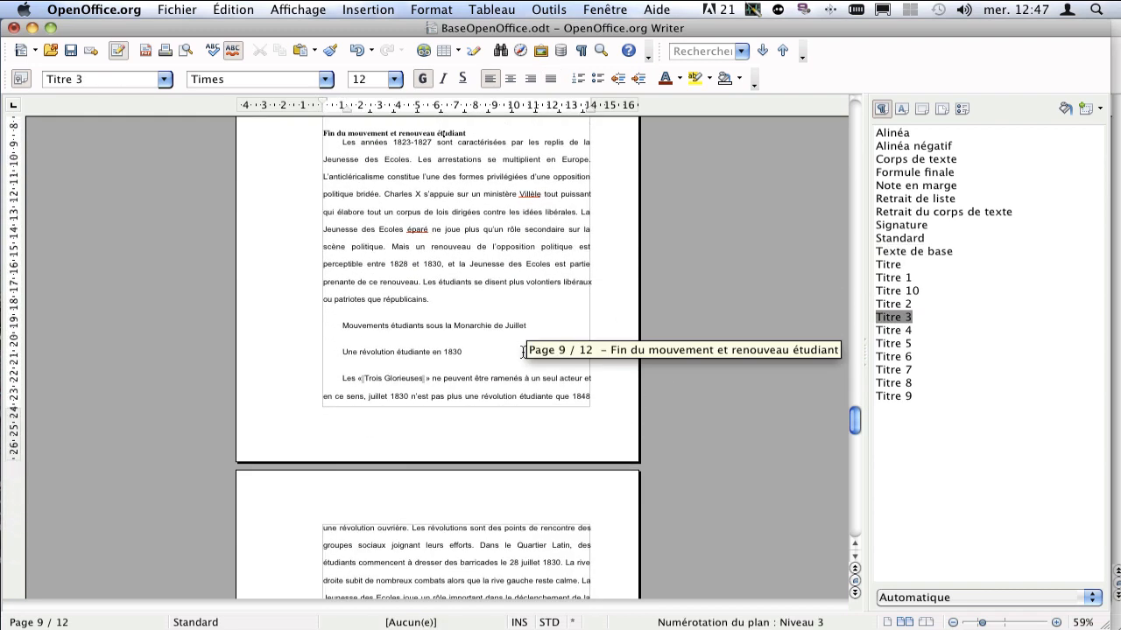
pyautogui.click(435, 326)
pyautogui.doubleClick(913, 303)
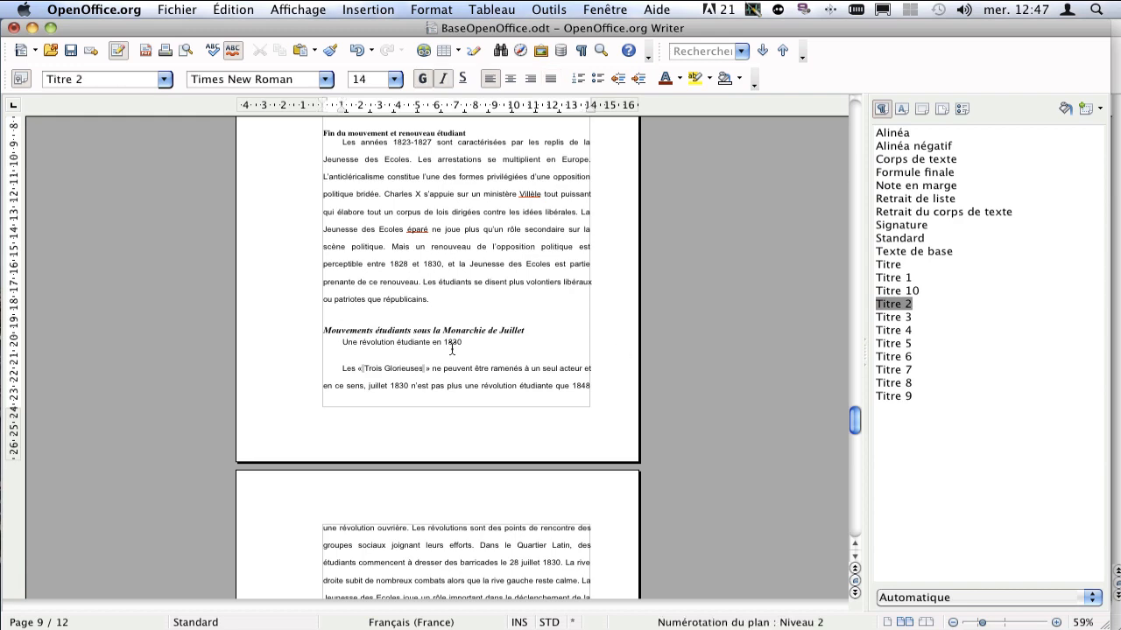
pyautogui.click(448, 342)
pyautogui.doubleClick(893, 317)
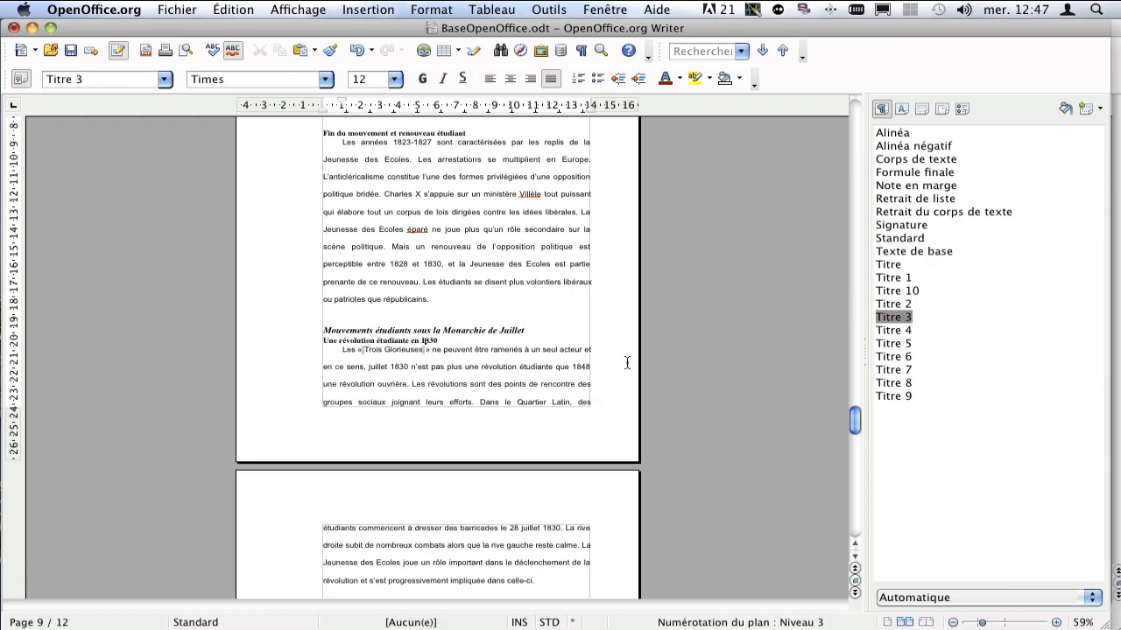
# Apply the Titre 3 paragraph style to the lines "Écoles contre le régime" and "Retour au calme" on page 10.
pyautogui.scroll(-9, 618, 362)
pyautogui.click(410, 306)
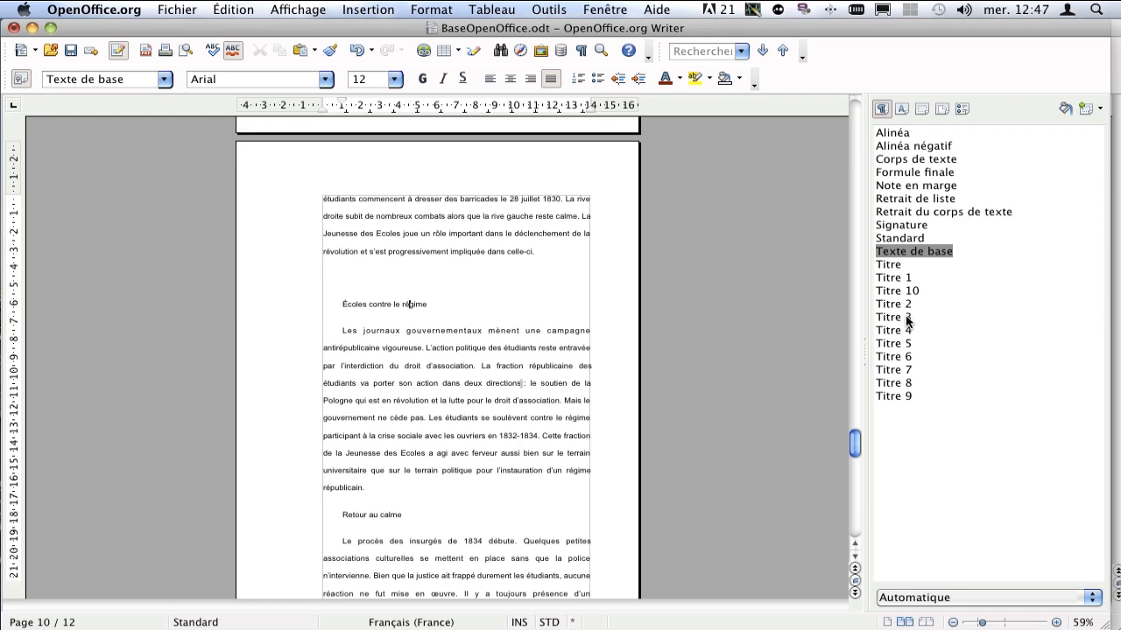
pyautogui.doubleClick(900, 316)
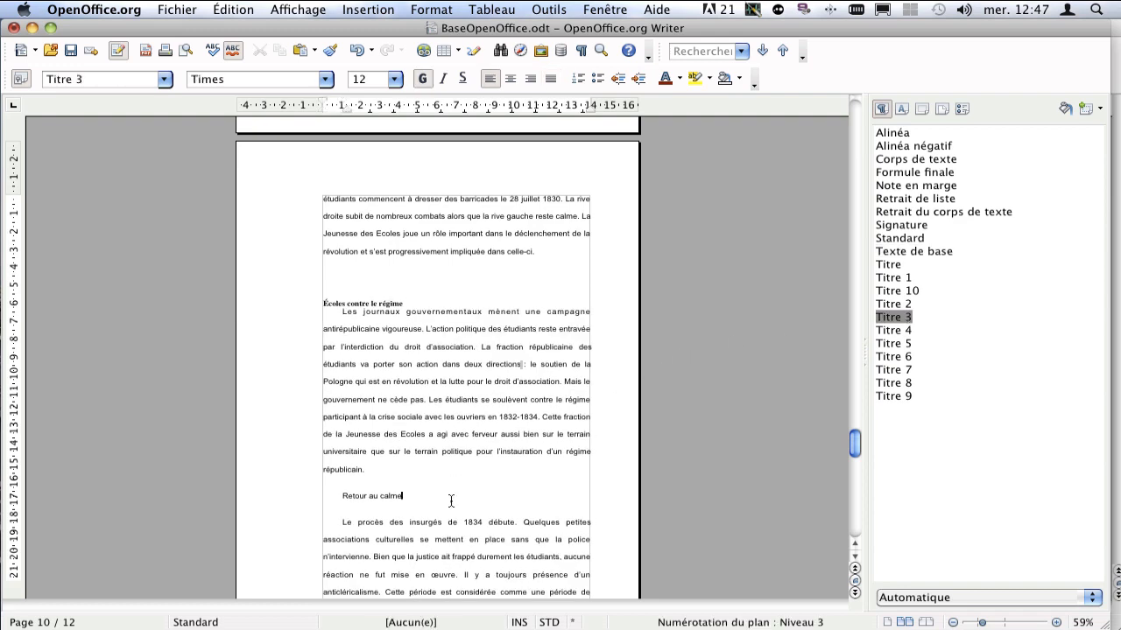
pyautogui.doubleClick(898, 317)
# Apply Titre 2 to the line "Mouvements étudiants sous la deuxième République" and Titre 3 to "Révolution de 1848".
pyautogui.scroll(-1, 578, 322)
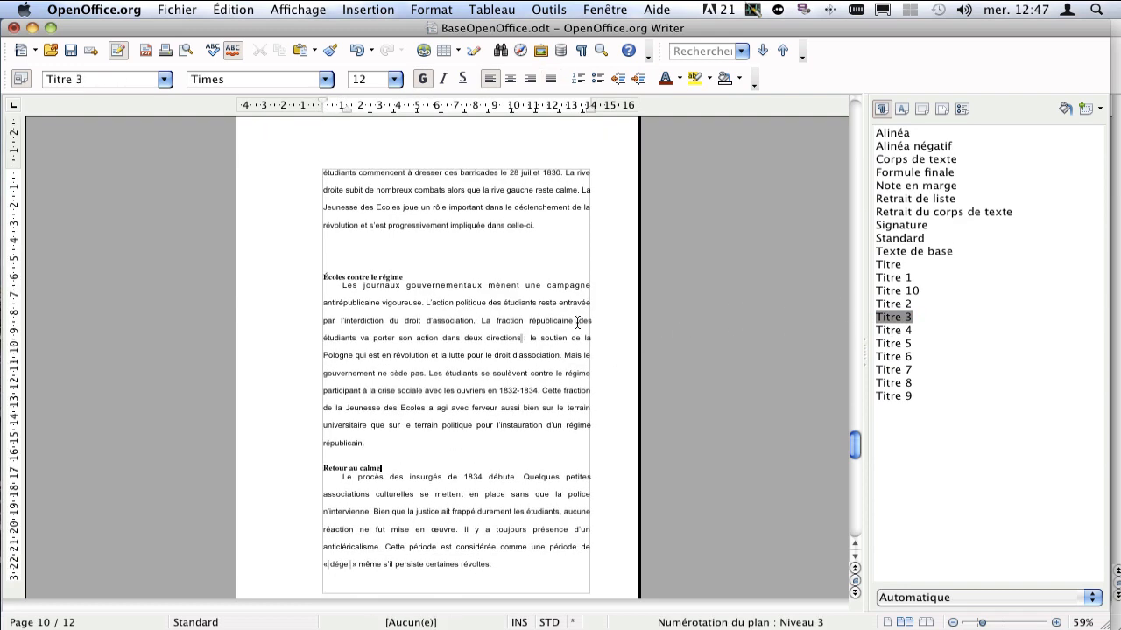
pyautogui.scroll(-10, 578, 322)
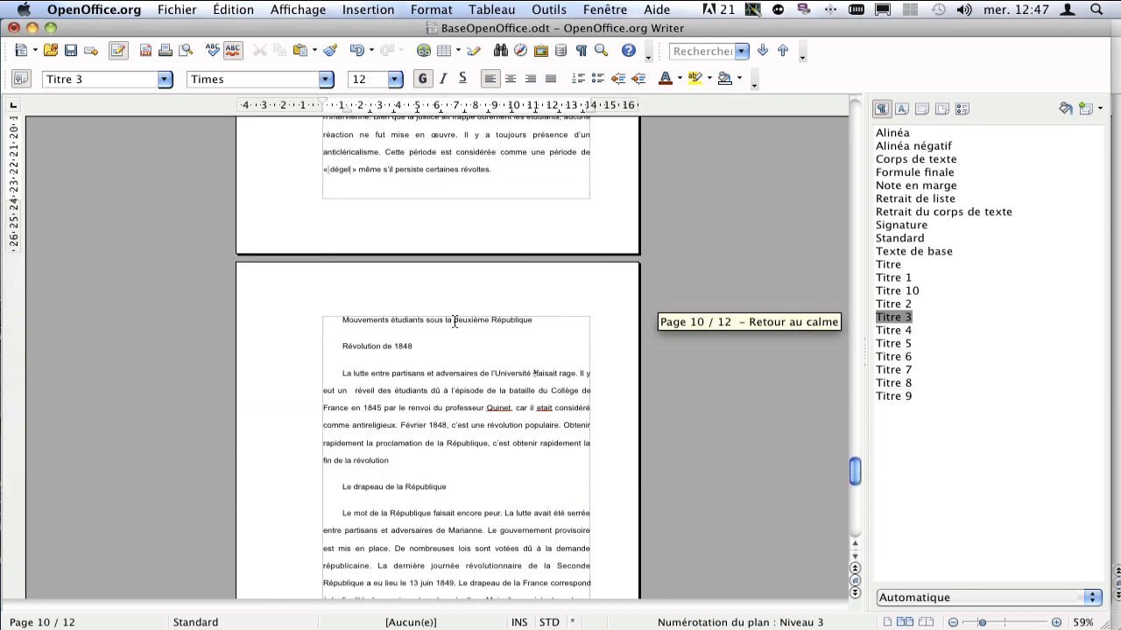
pyautogui.click(454, 322)
pyautogui.doubleClick(893, 304)
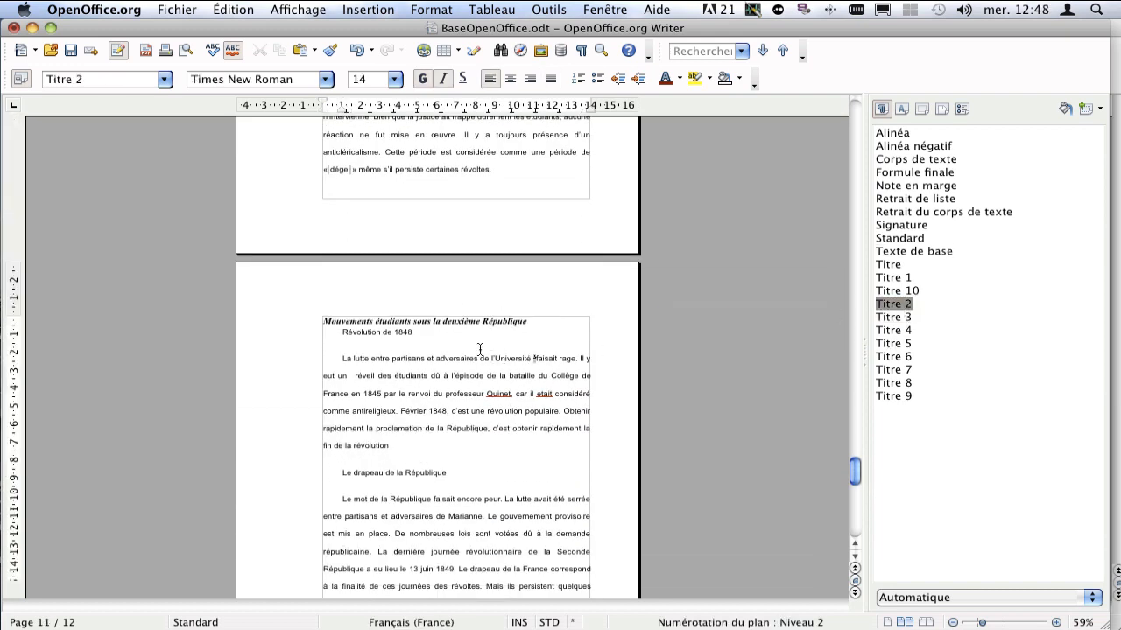
pyautogui.click(407, 334)
pyautogui.doubleClick(893, 316)
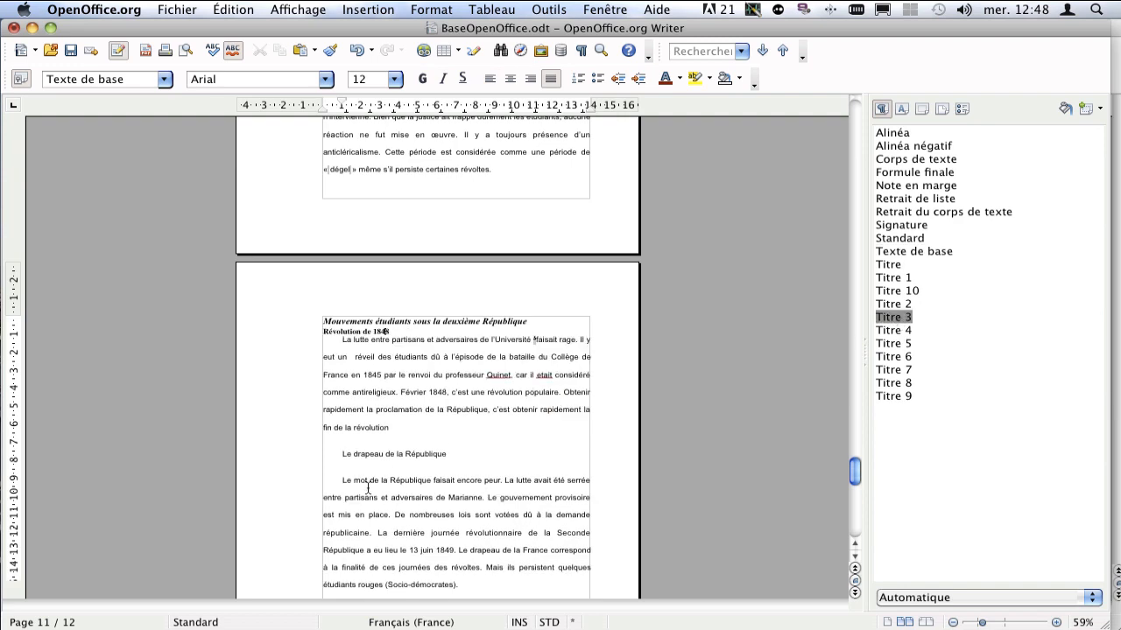
# Apply Titre 3 to the lines "Le drapeau de la République" and "Résistance étudiante" on page 11.
pyautogui.click(452, 457)
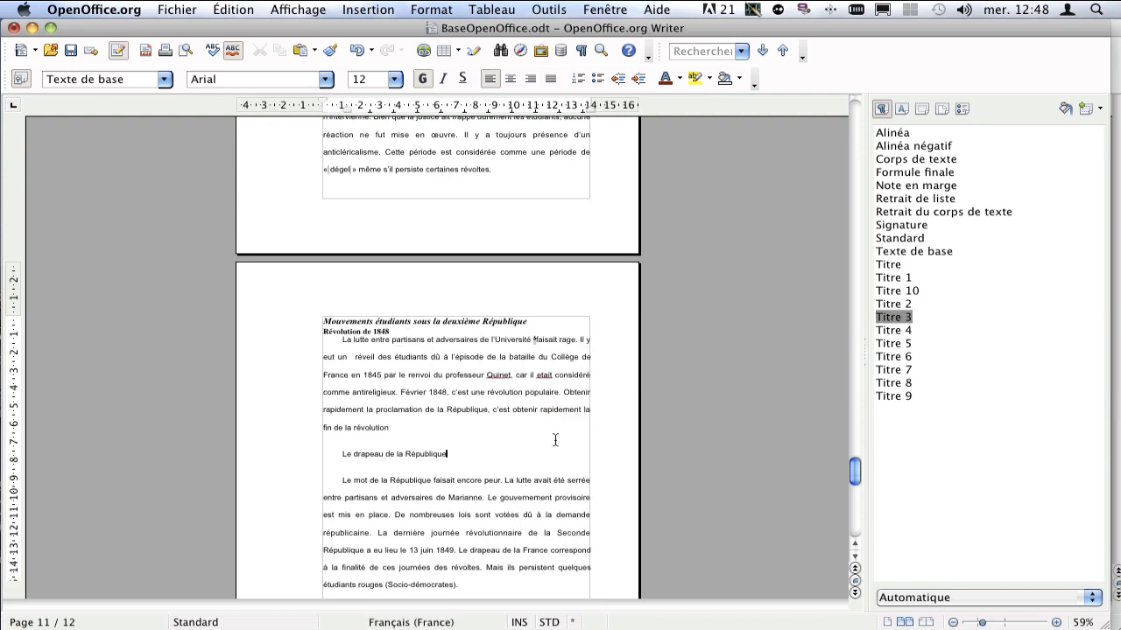
pyautogui.doubleClick(905, 319)
pyautogui.scroll(-5, 369, 371)
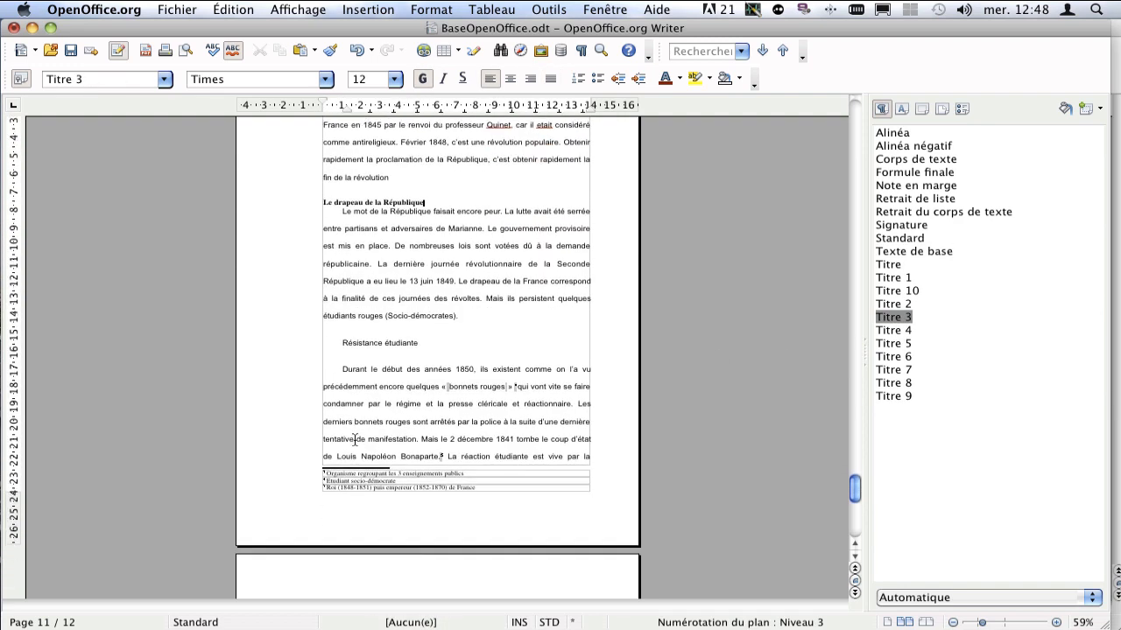
pyautogui.click(383, 332)
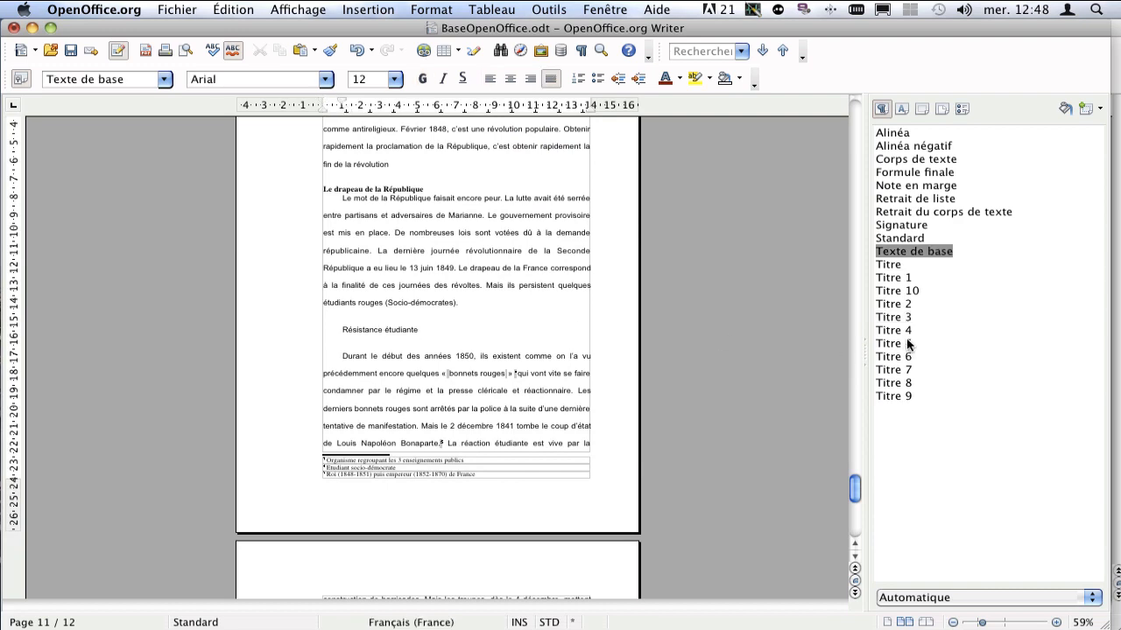
pyautogui.doubleClick(906, 318)
# Apply Titre 1 to the line "Conclusion" on the last page and return to the beginning of the document.
pyautogui.scroll(-6, 613, 363)
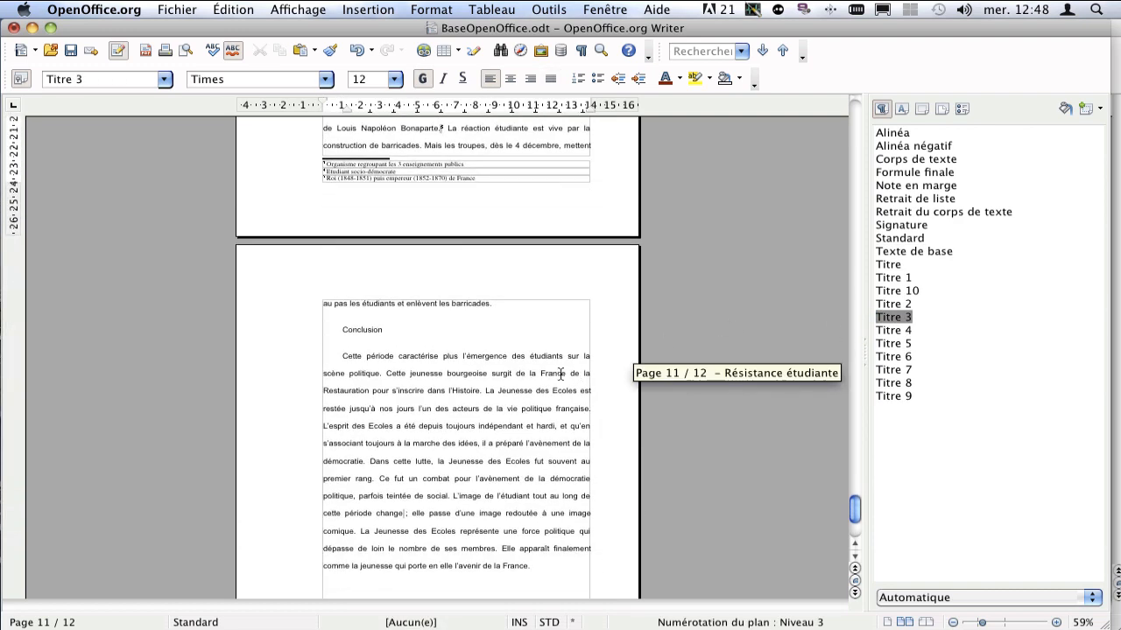
pyautogui.click(382, 324)
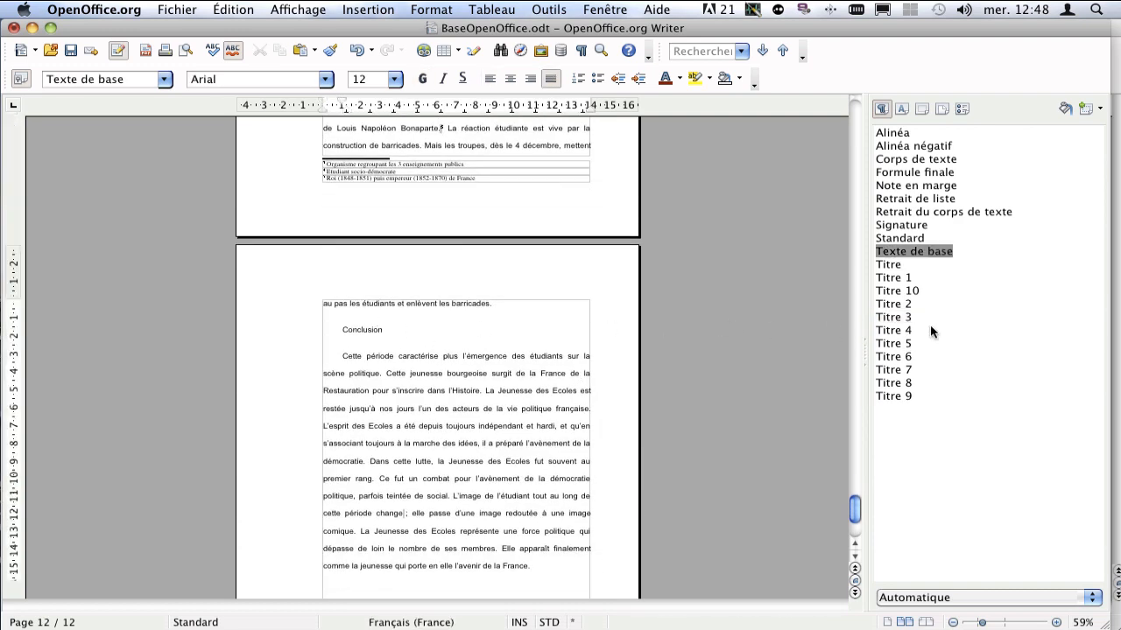
pyautogui.doubleClick(902, 278)
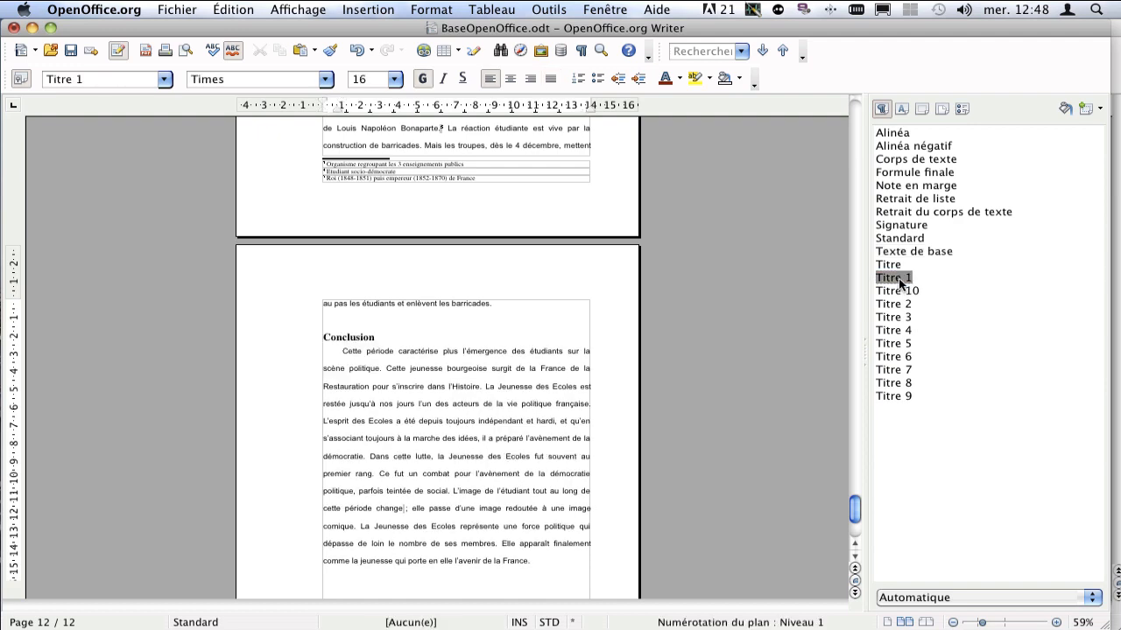
pyautogui.scroll(-5, 548, 303)
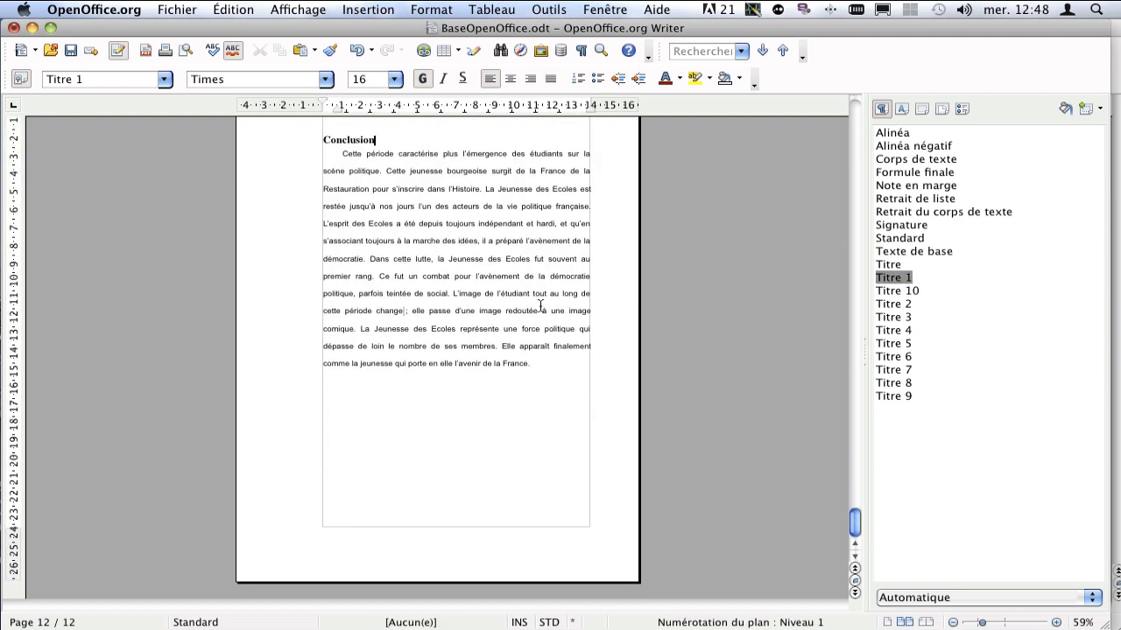
pyautogui.scroll(10, 543, 302)
pyautogui.scroll(20, 540, 305)
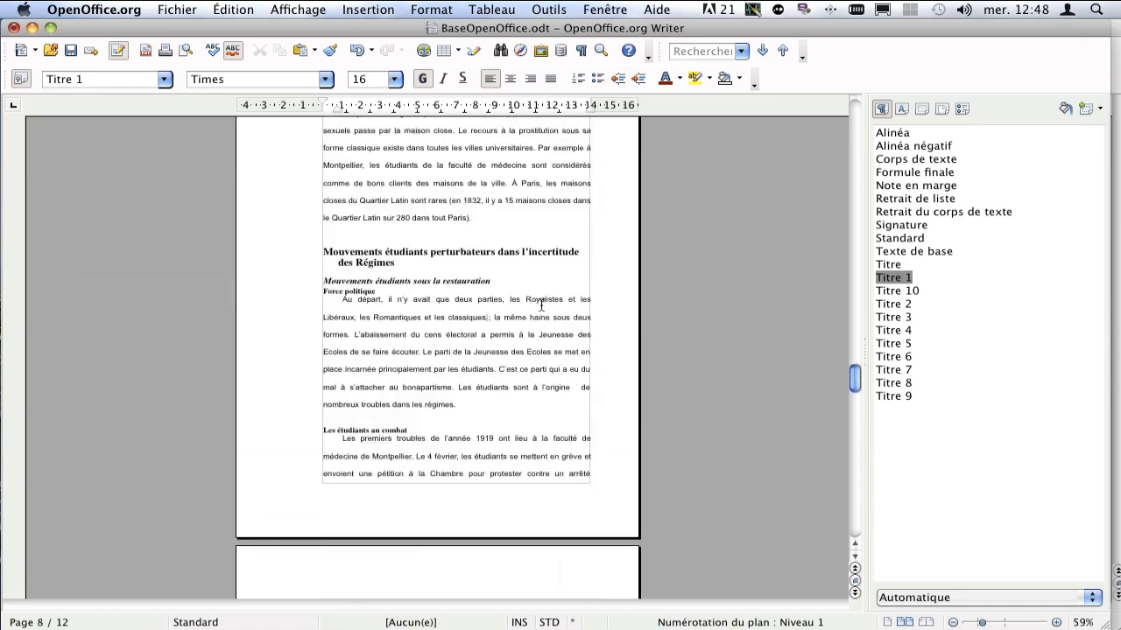
pyautogui.scroll(15, 540, 305)
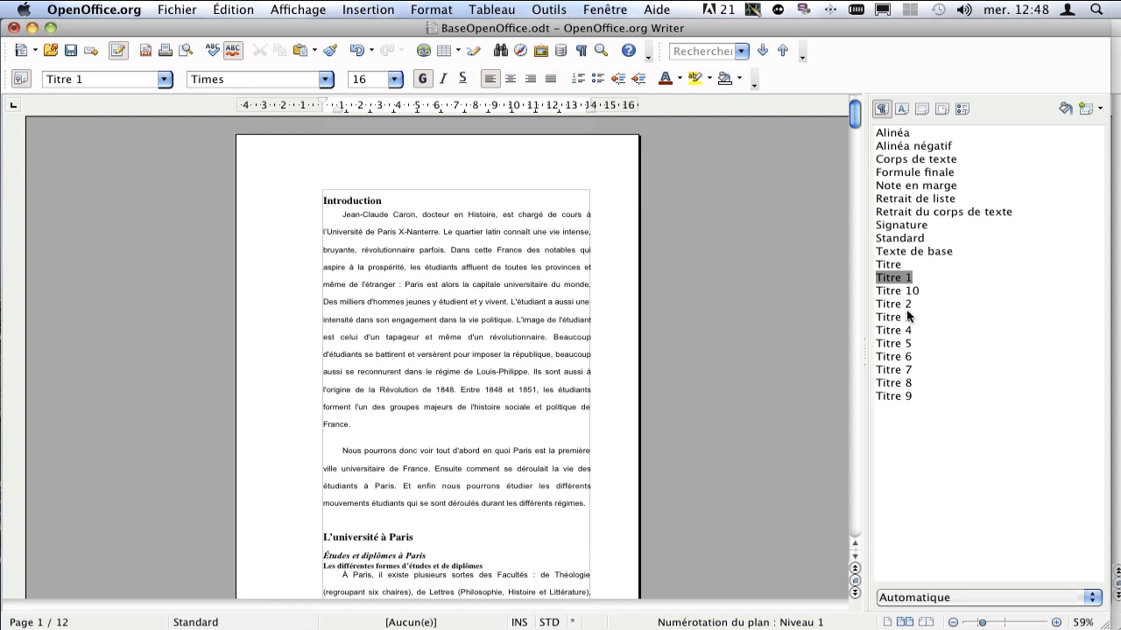
# Modify the Titre 1 paragraph style to update automatically and be linked to no other style (- Aucun(e) -).
pyautogui.rightClick(902, 280)
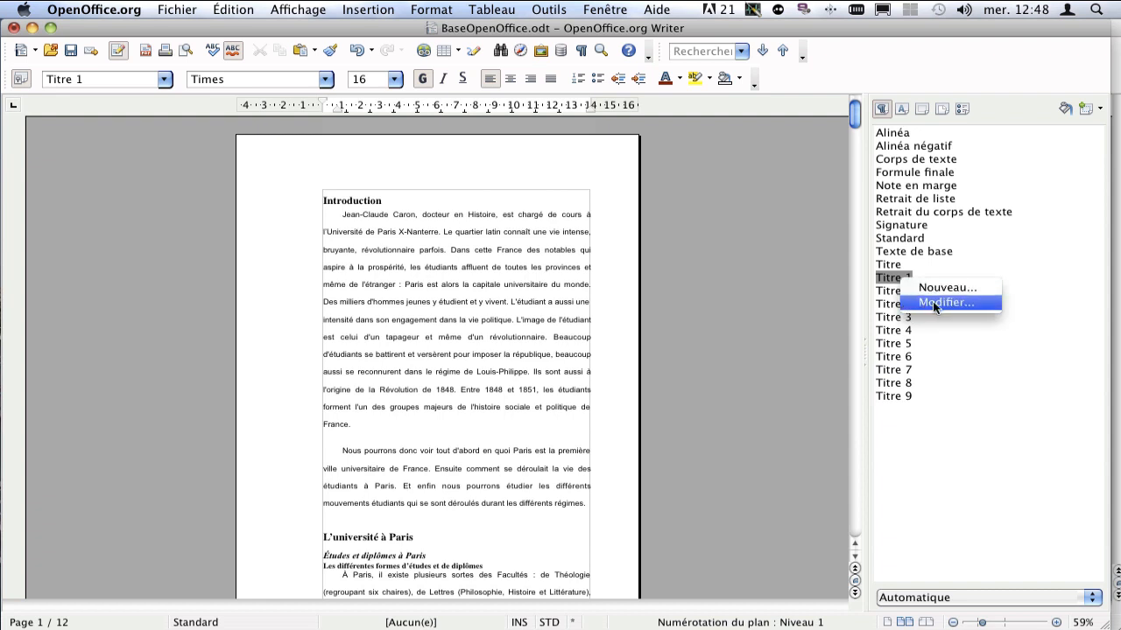
pyautogui.click(986, 304)
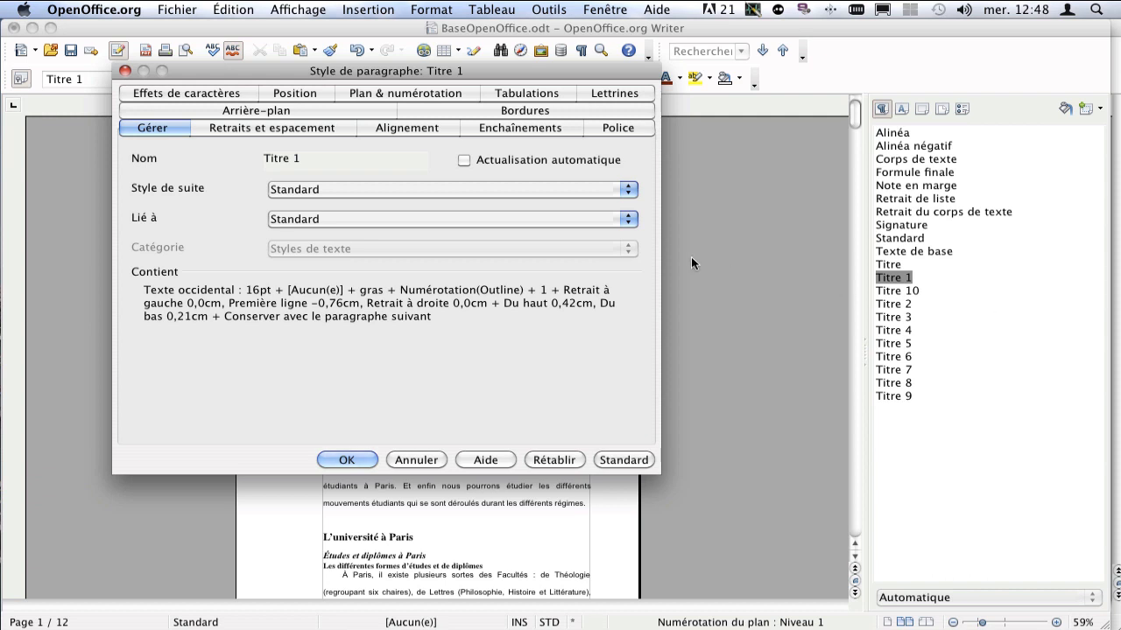
pyautogui.click(464, 161)
pyautogui.click(308, 220)
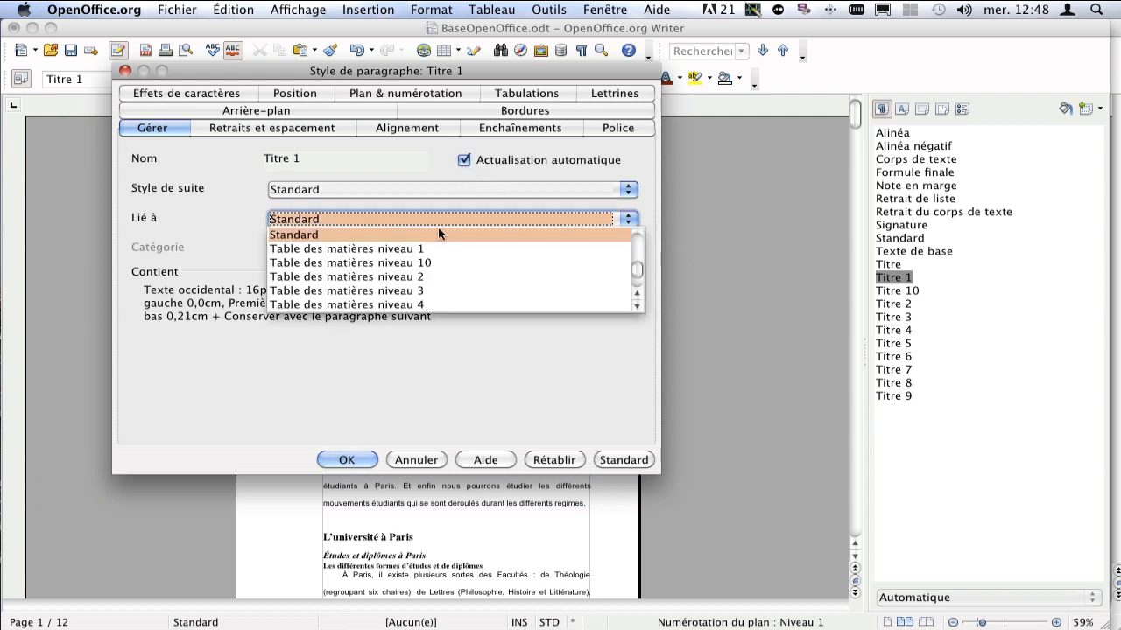
pyautogui.moveTo(638, 269); pyautogui.dragTo(641, 234)
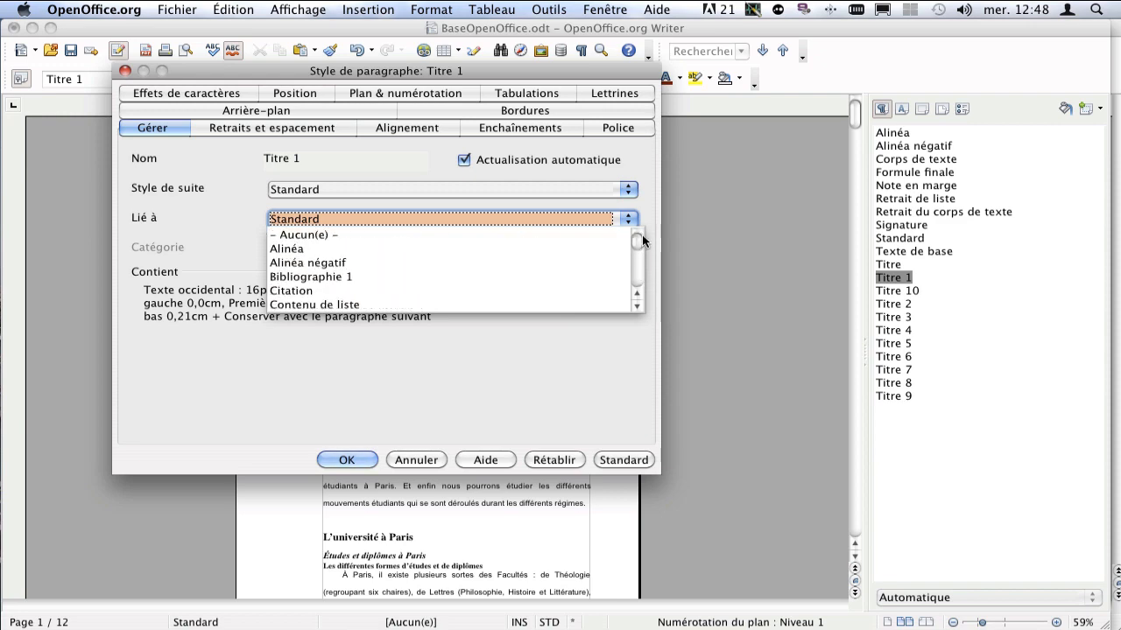
pyautogui.click(319, 234)
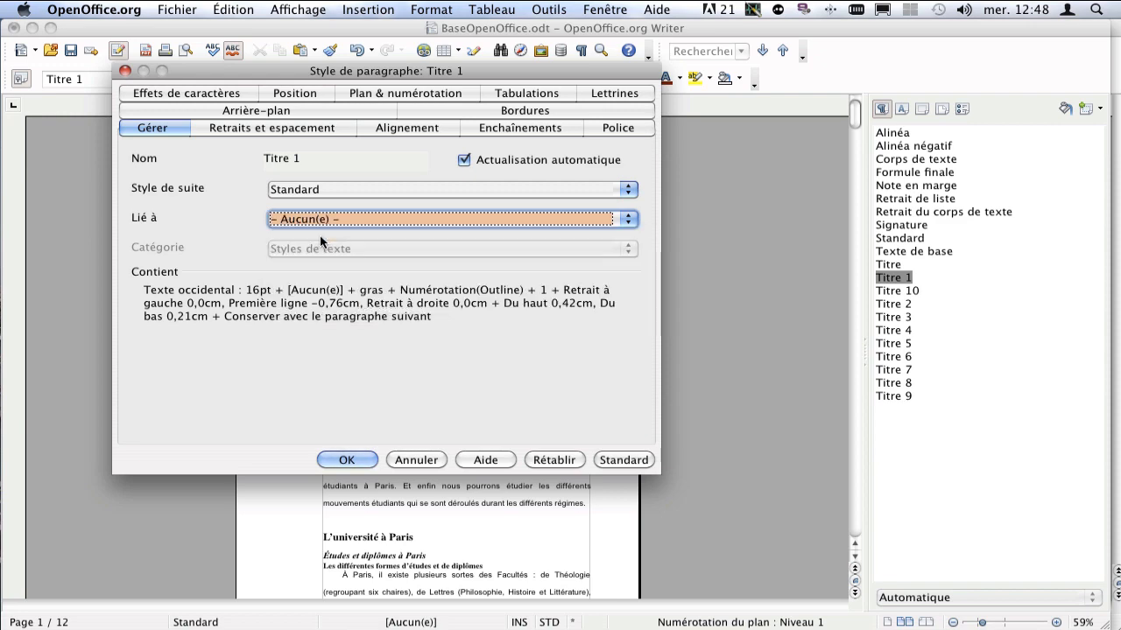
pyautogui.click(346, 461)
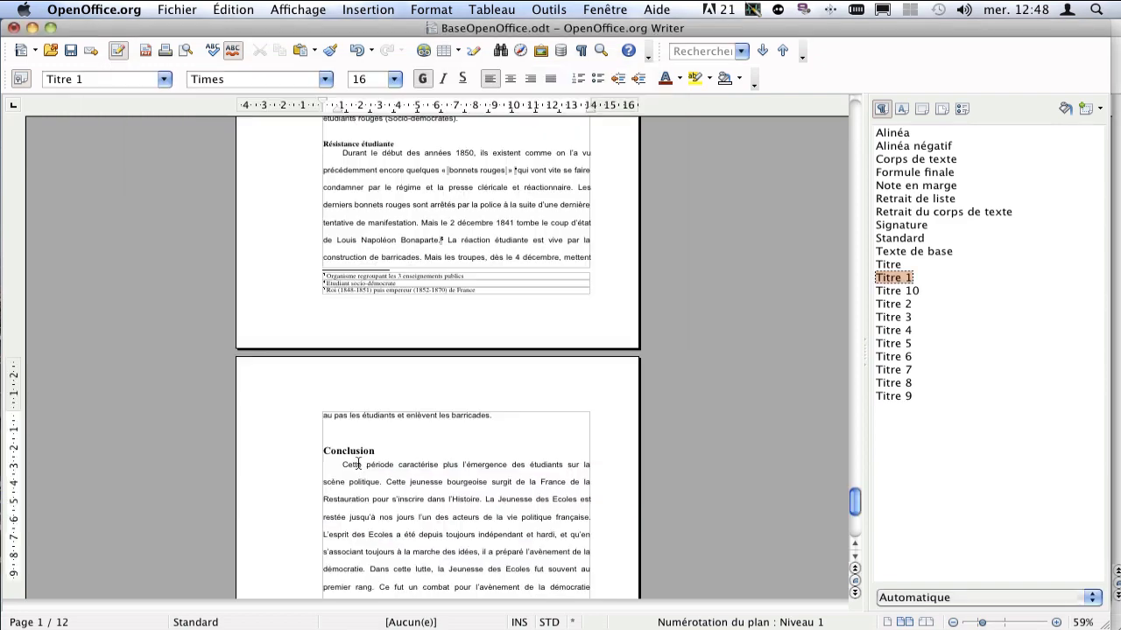
# Modify the Titre 2 paragraph style to update automatically and be linked to no other style (- Aucun(e) -).
pyautogui.rightClick(901, 306)
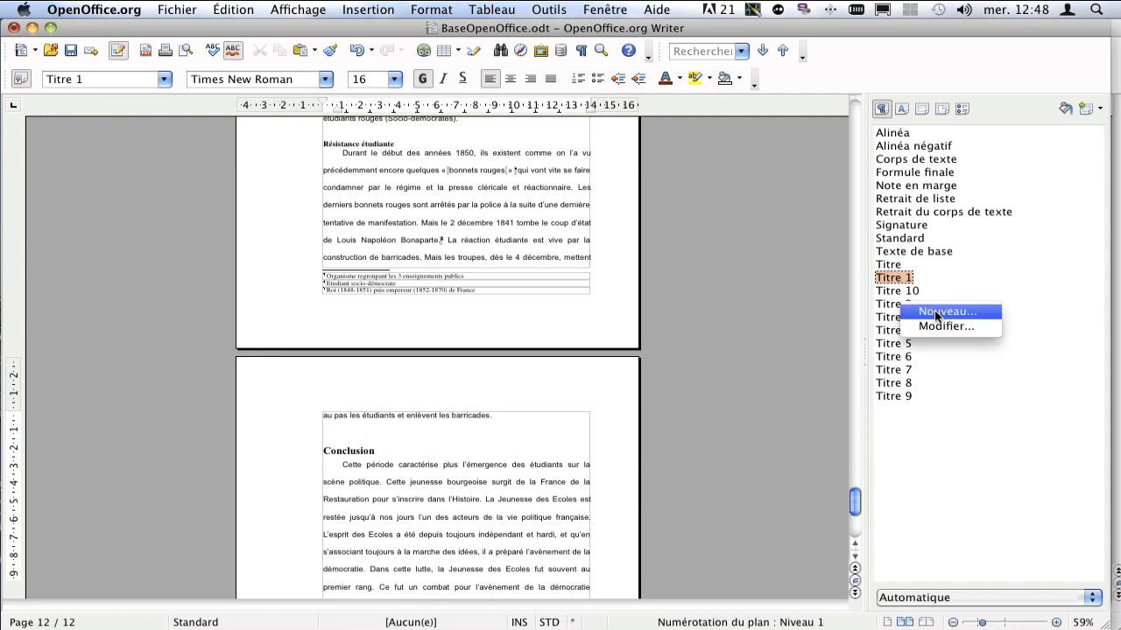
pyautogui.click(938, 325)
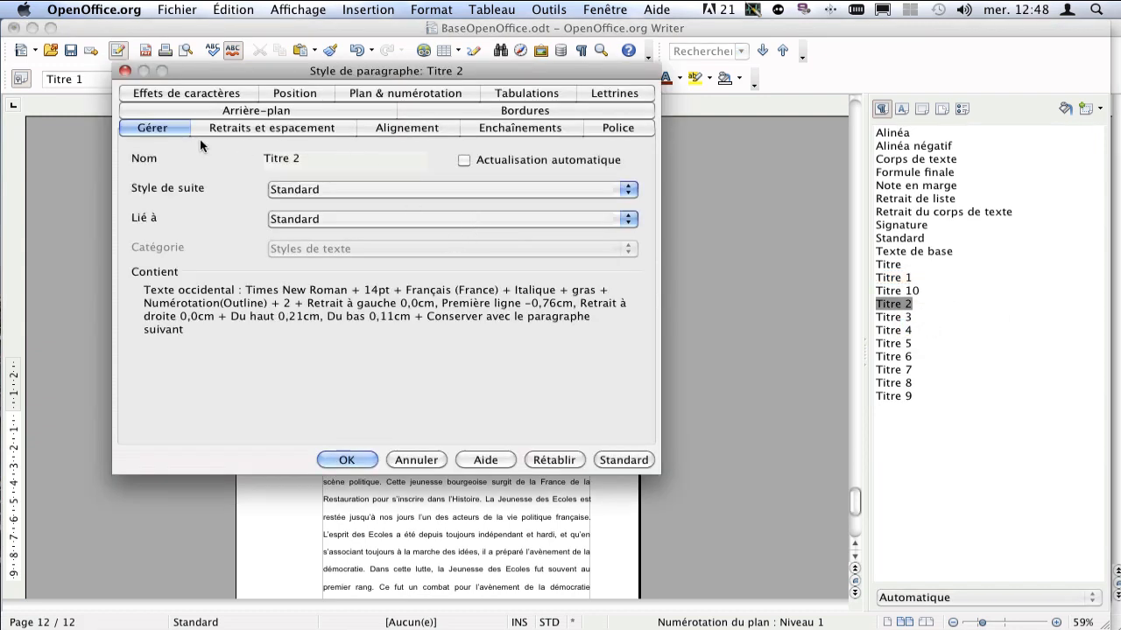
pyautogui.click(464, 160)
pyautogui.click(395, 219)
pyautogui.moveTo(641, 272); pyautogui.dragTo(639, 230)
pyautogui.click(302, 235)
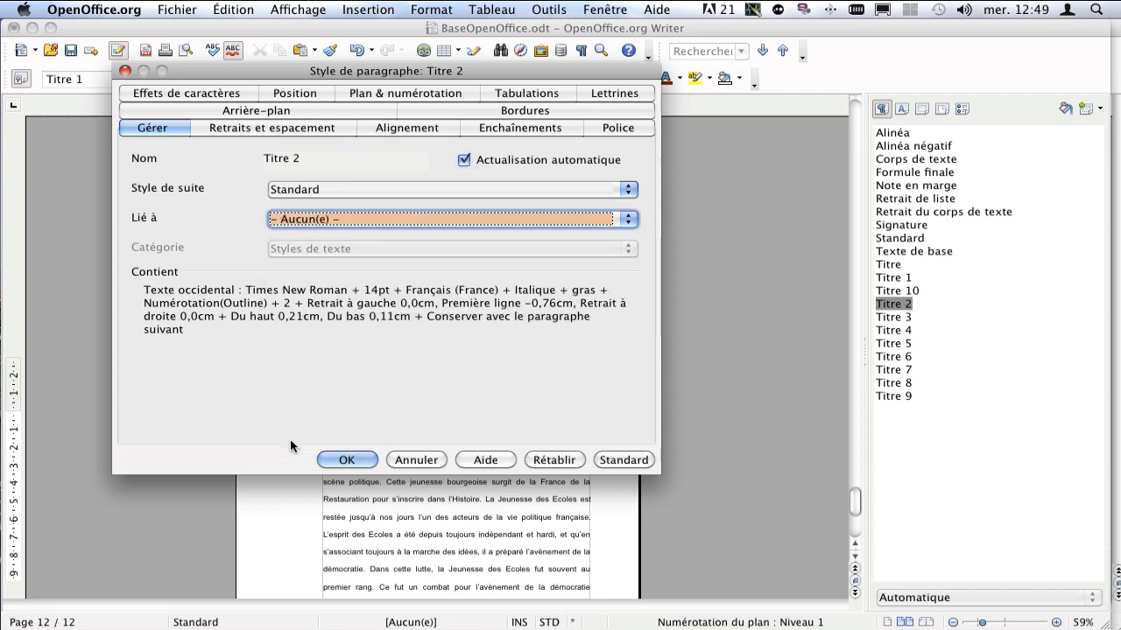
pyautogui.click(345, 460)
# Modify the Titre 3 paragraph style to update automatically and be linked to no other style (- Aucun(e) -).
pyautogui.rightClick(897, 321)
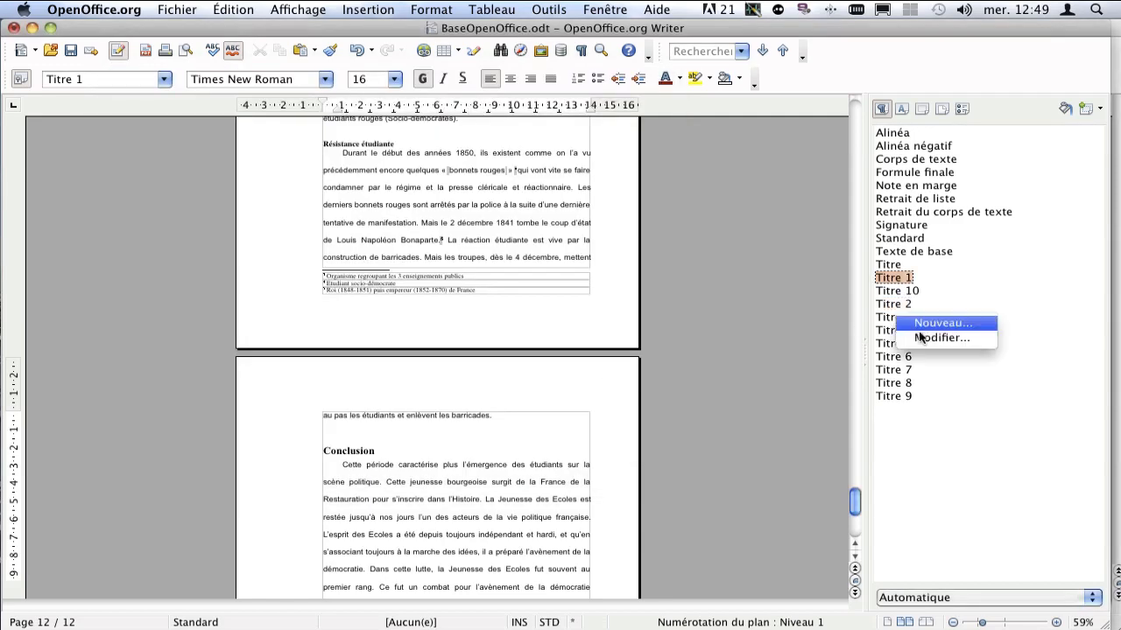
pyautogui.click(939, 336)
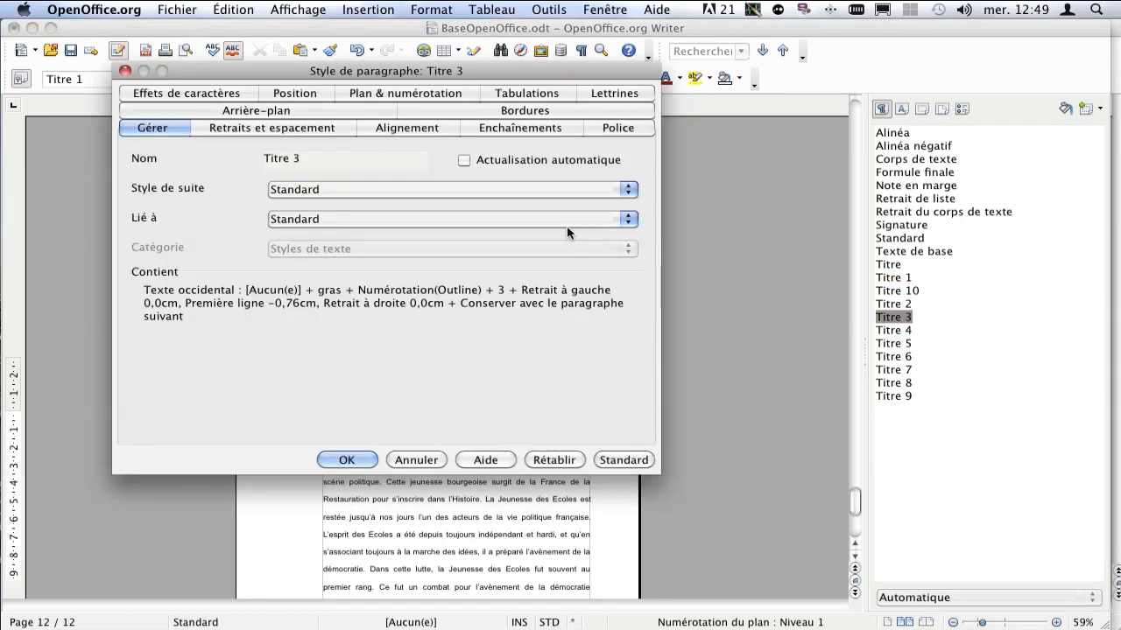
pyautogui.click(463, 161)
pyautogui.click(318, 219)
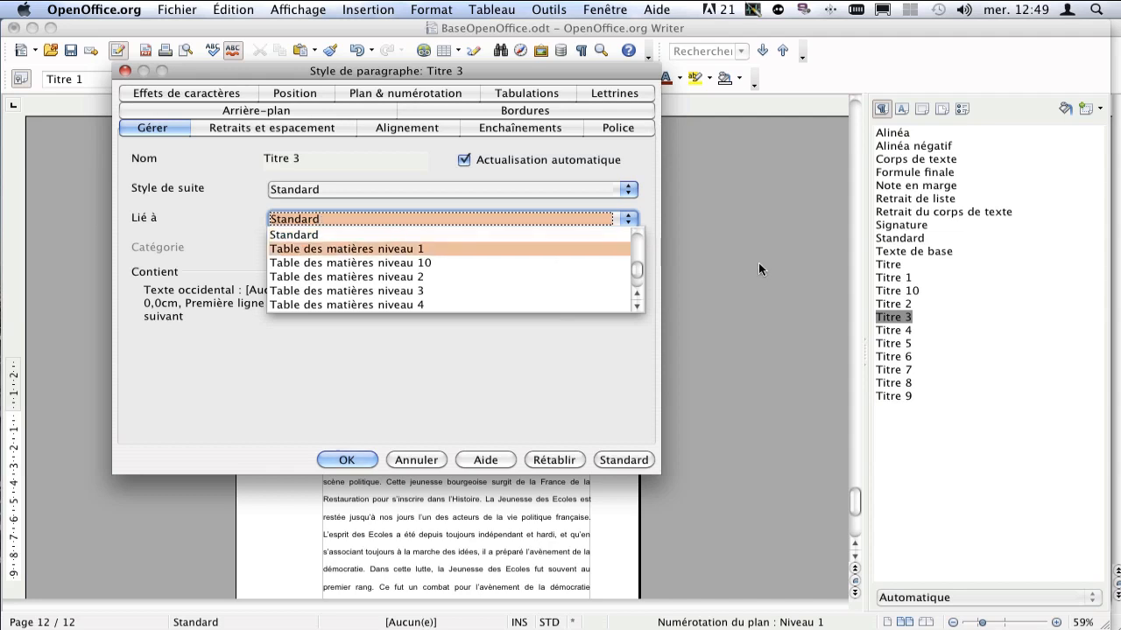
pyautogui.moveTo(639, 269); pyautogui.dragTo(638, 233)
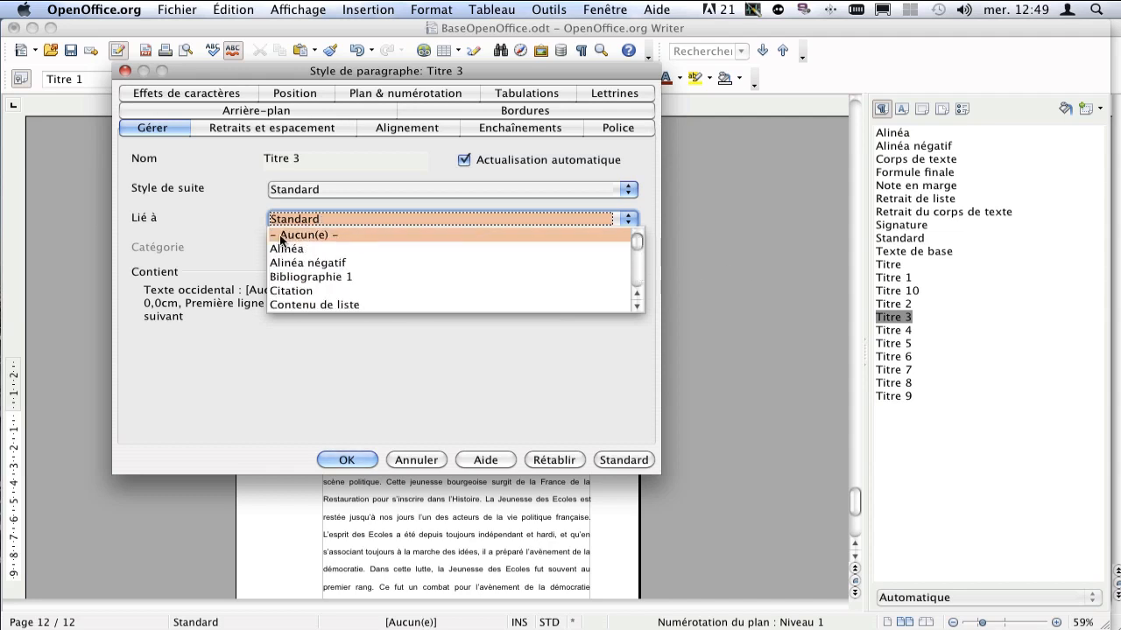
pyautogui.click(356, 234)
pyautogui.click(343, 462)
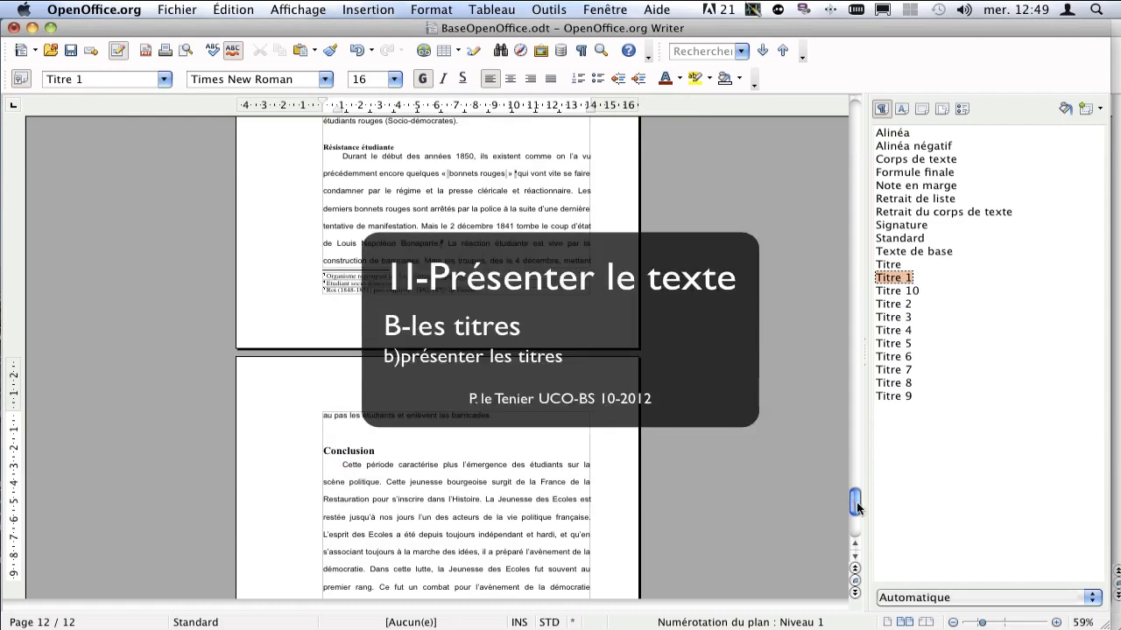
# Set the font size of the heading "L'université à Paris" on page 1 to 26.
pyautogui.moveTo(856, 501); pyautogui.dragTo(874, 148)
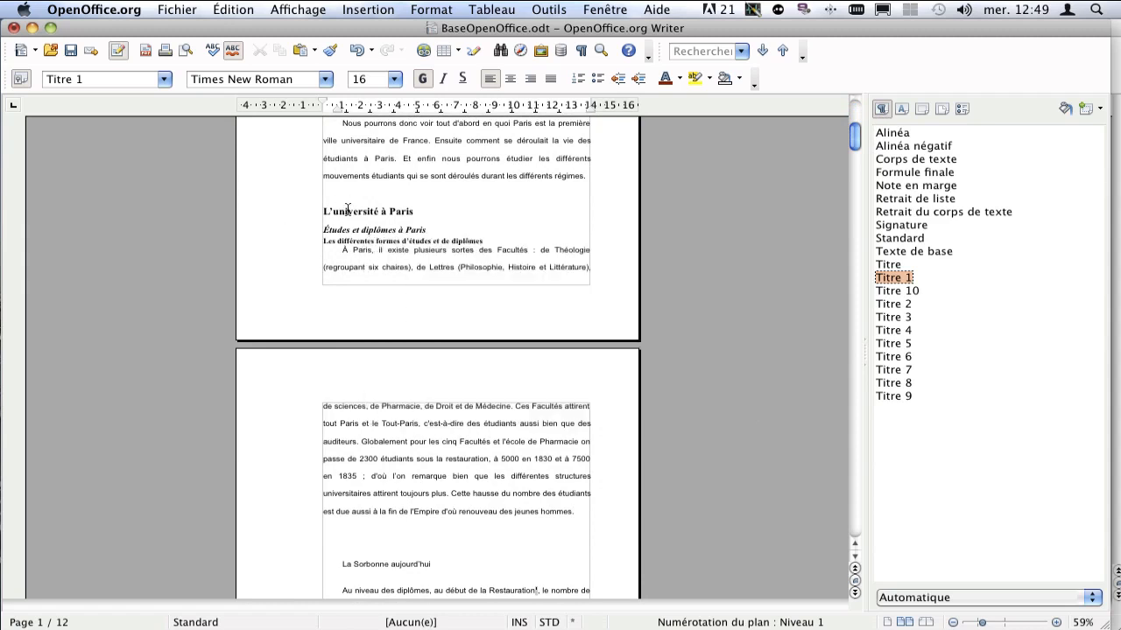
pyautogui.tripleClick(348, 210)
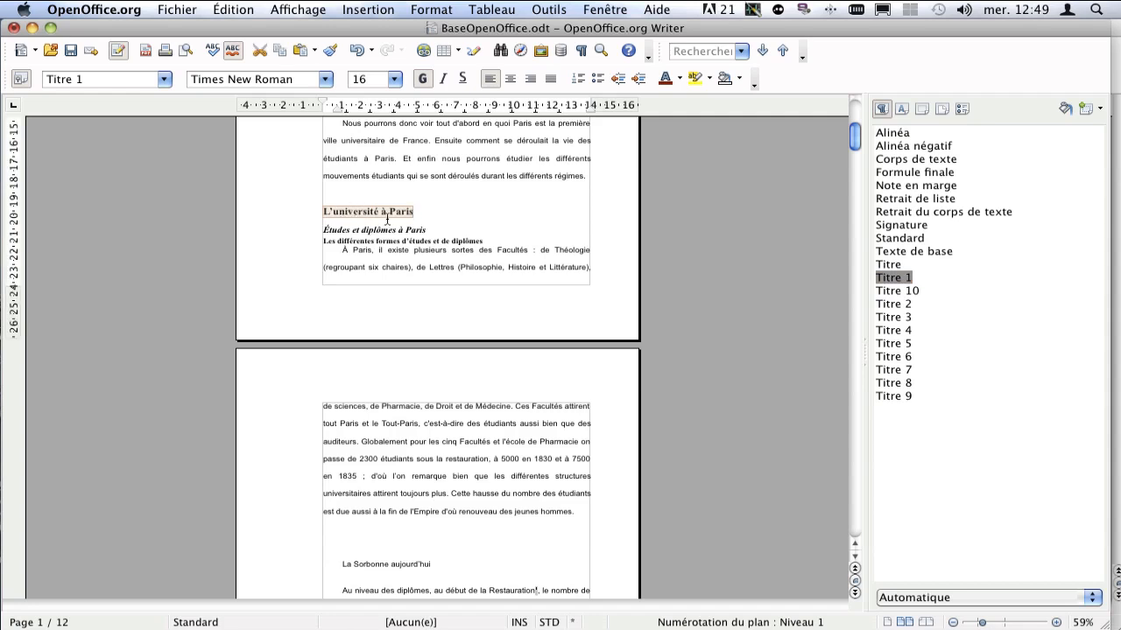
pyautogui.click(431, 10)
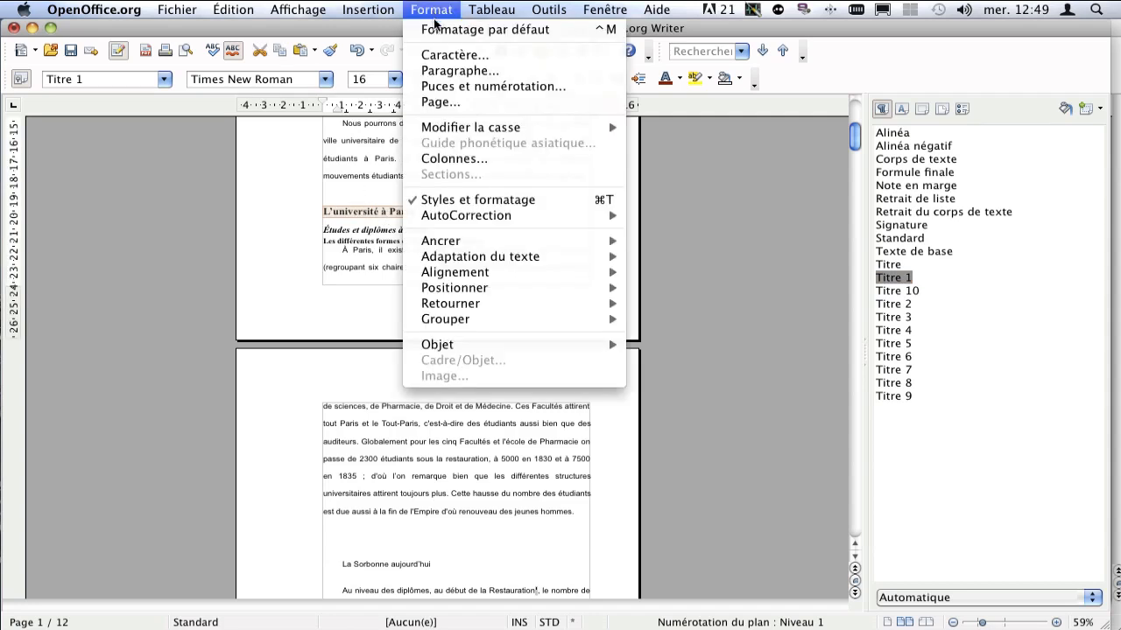
pyautogui.click(503, 54)
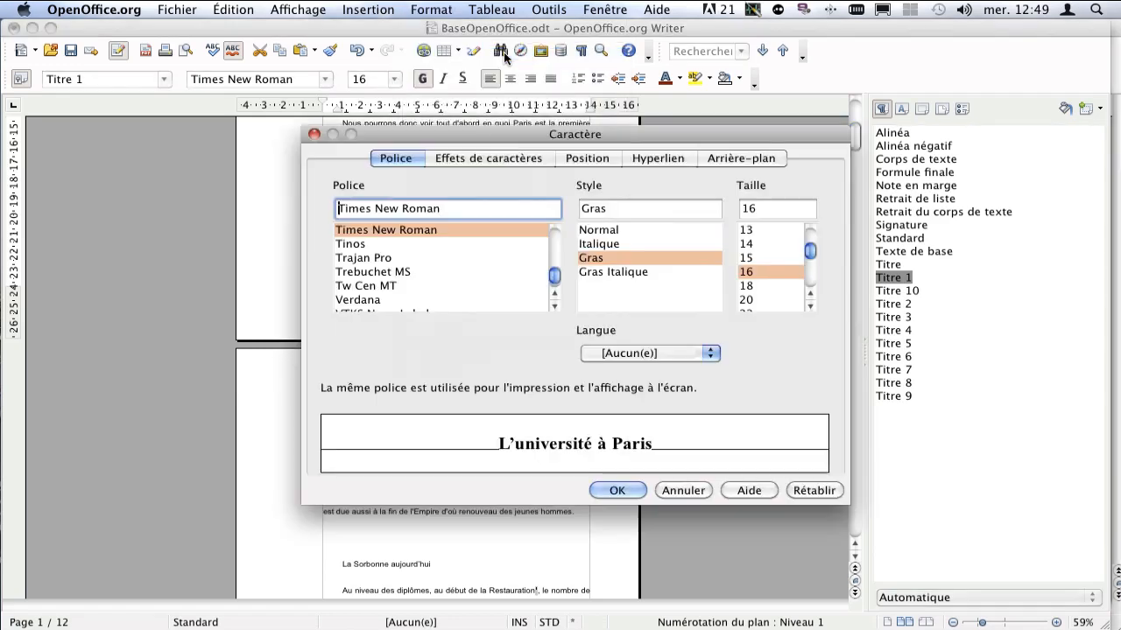
pyautogui.moveTo(507, 132); pyautogui.dragTo(628, 125)
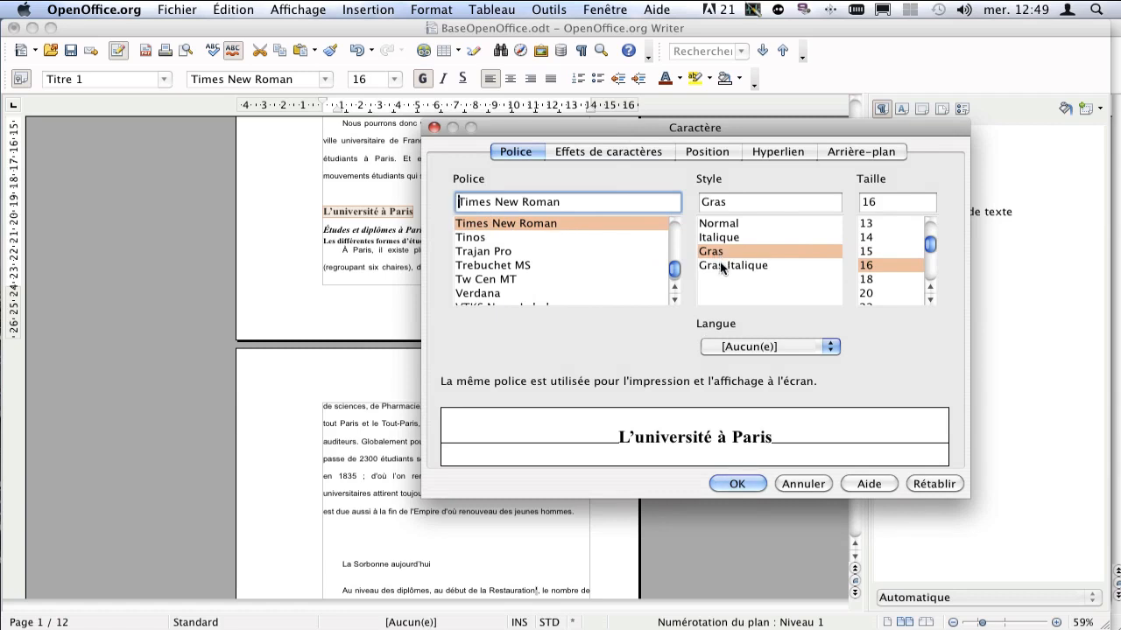
pyautogui.scroll(-3, 933, 294)
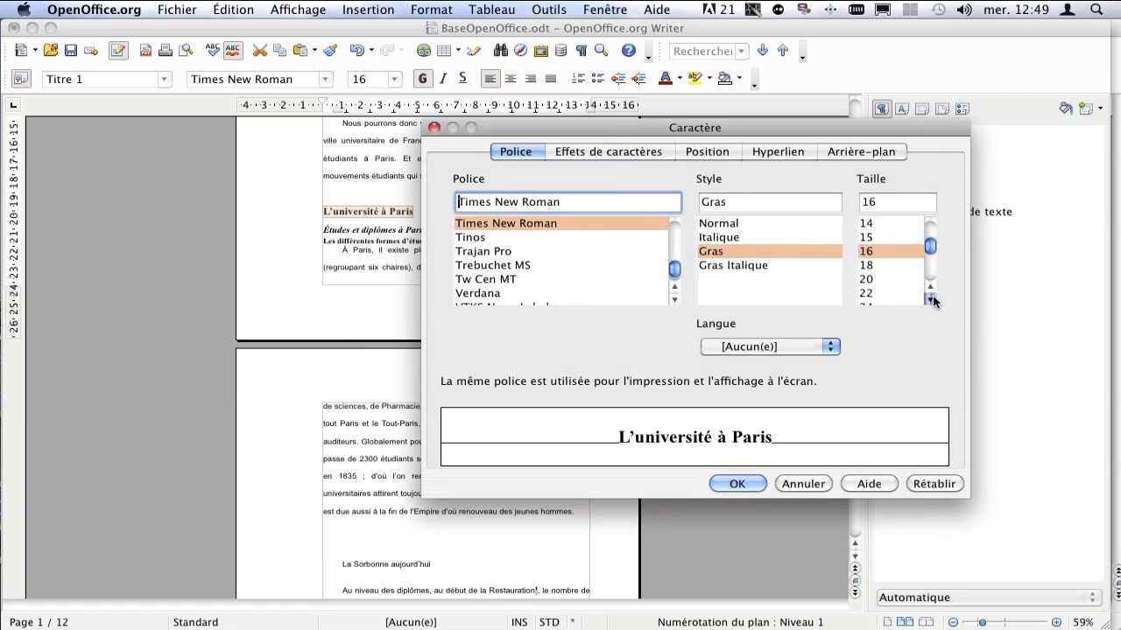
pyautogui.click(893, 292)
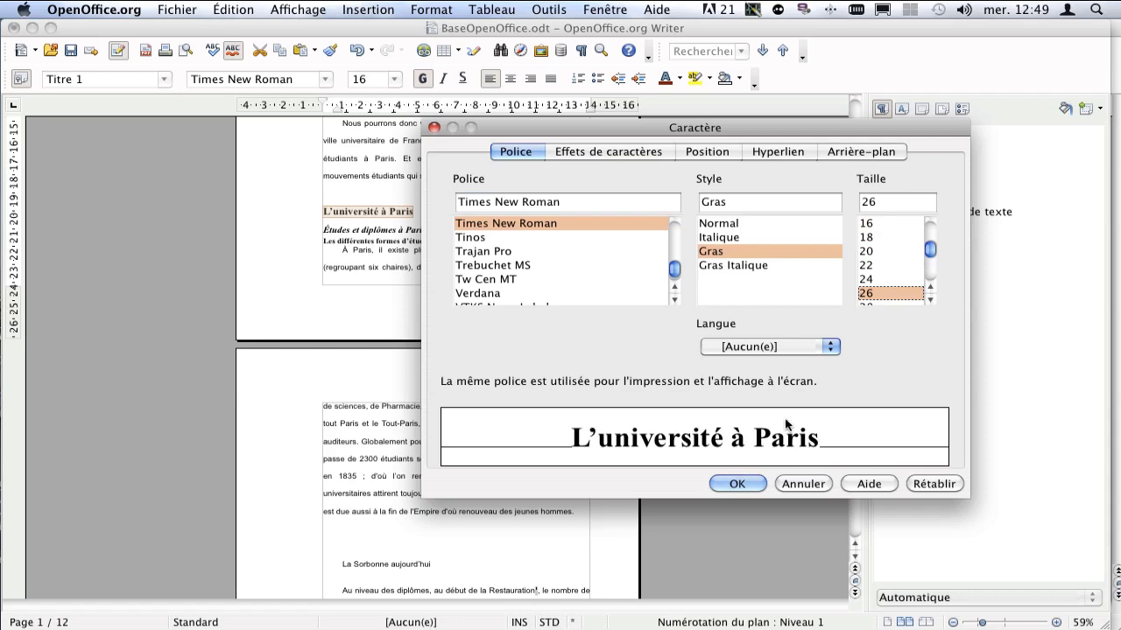
pyautogui.click(735, 484)
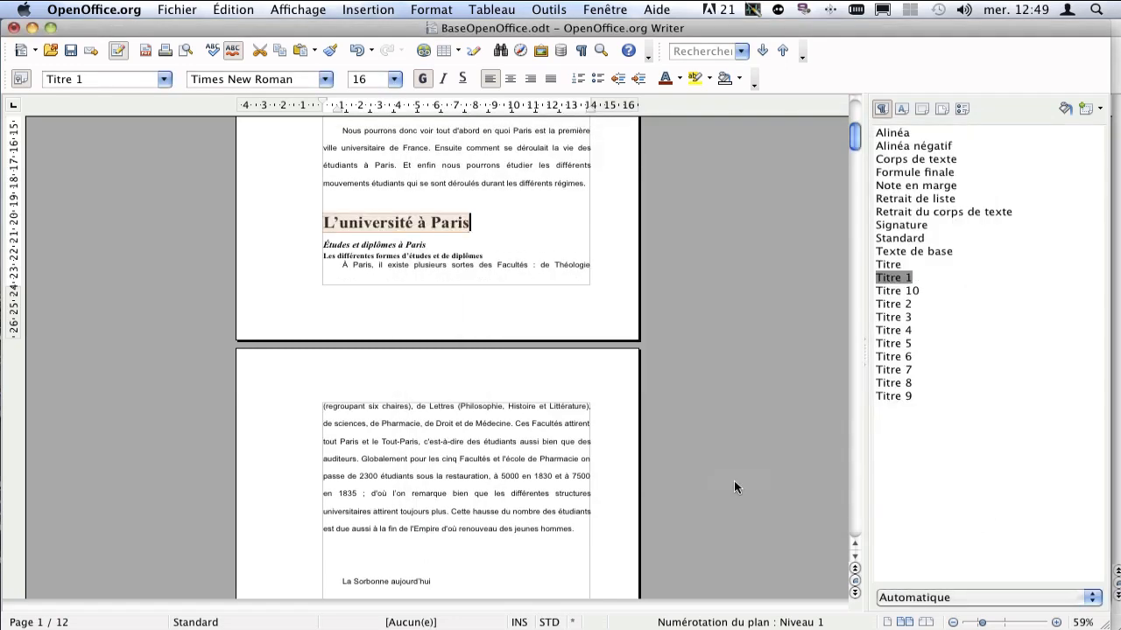
# Set the paragraph spacing of the heading "L'université à Paris" to 10 cm above and 1 cm below.
pyautogui.scroll(8, 572, 368)
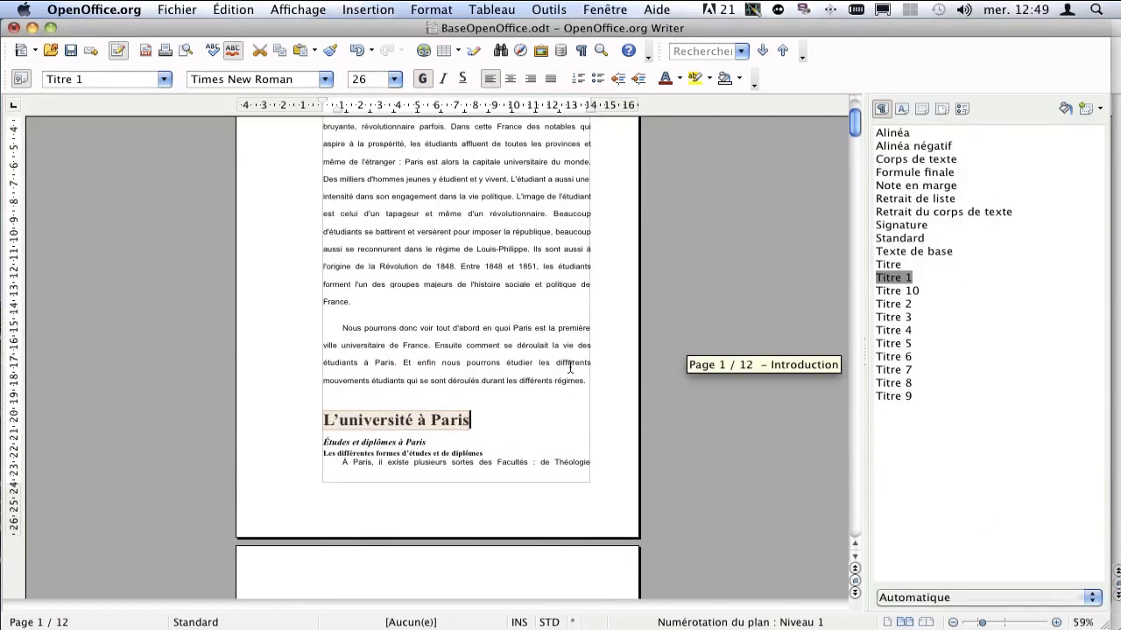
pyautogui.scroll(-5, 570, 368)
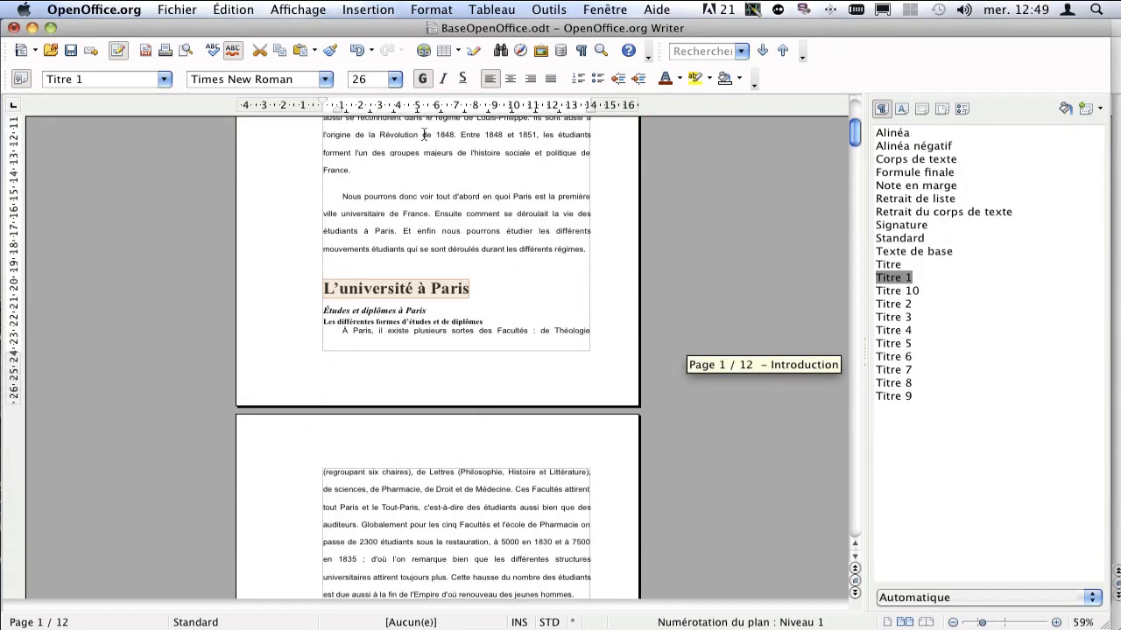
pyautogui.click(429, 10)
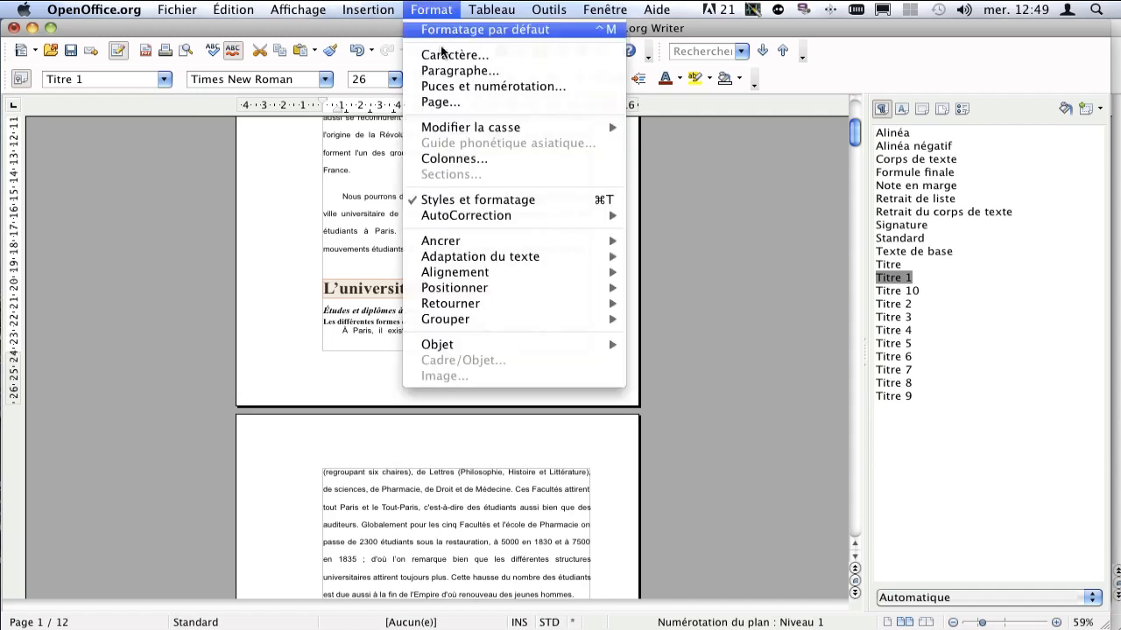
pyautogui.click(514, 70)
pyautogui.moveTo(503, 124); pyautogui.dragTo(493, 124)
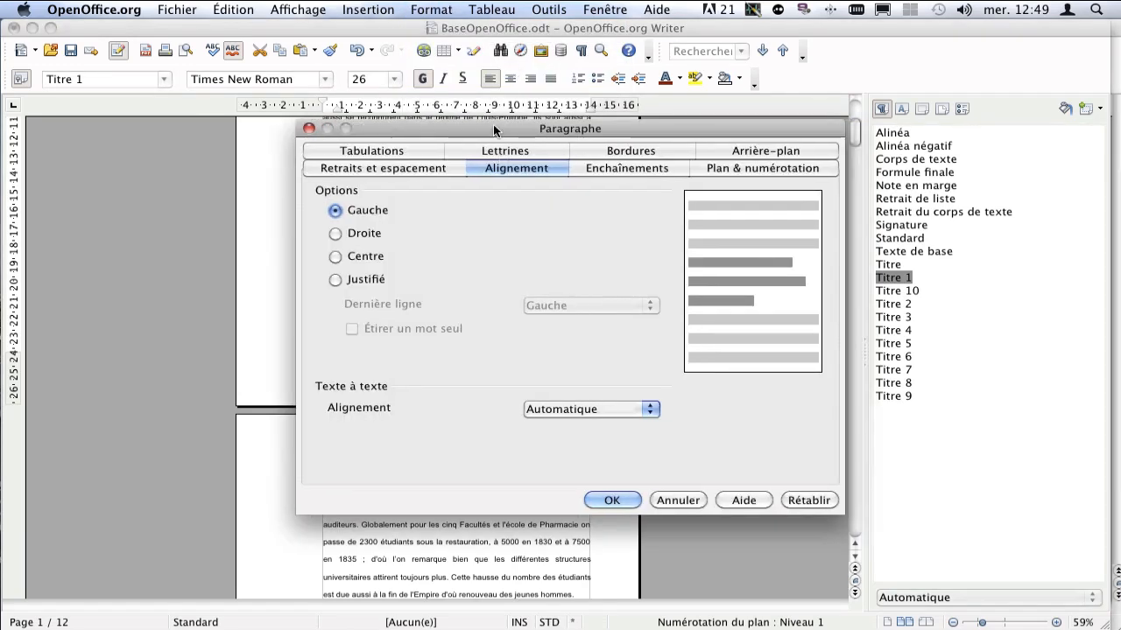
pyautogui.click(407, 166)
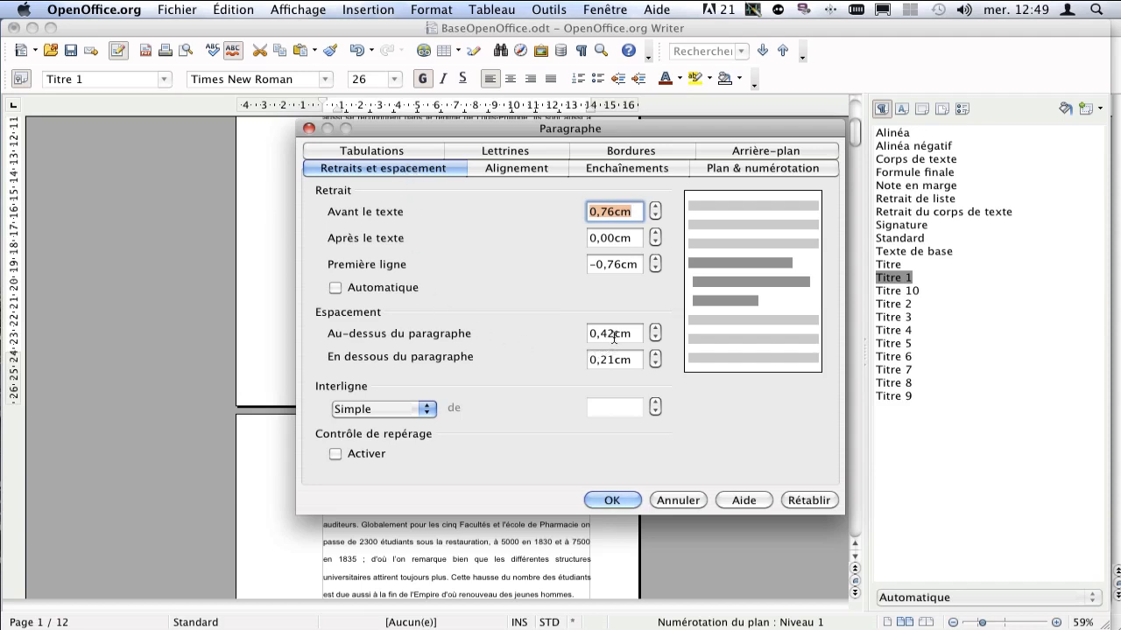
pyautogui.moveTo(613, 337); pyautogui.dragTo(578, 331)
pyautogui.write('1')
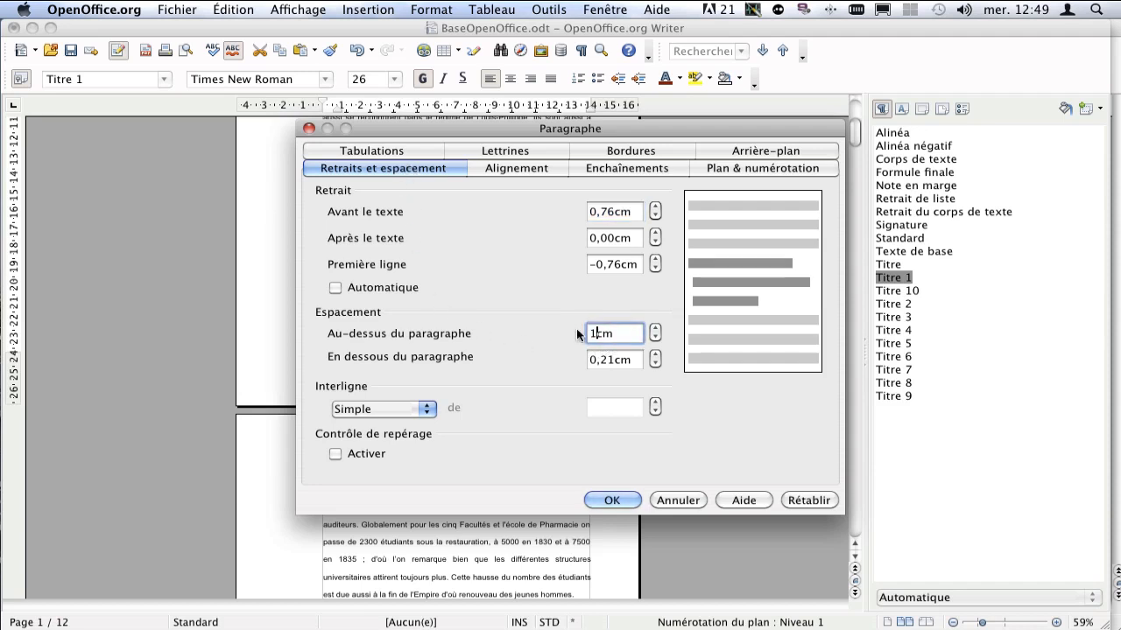
pyautogui.write('0')
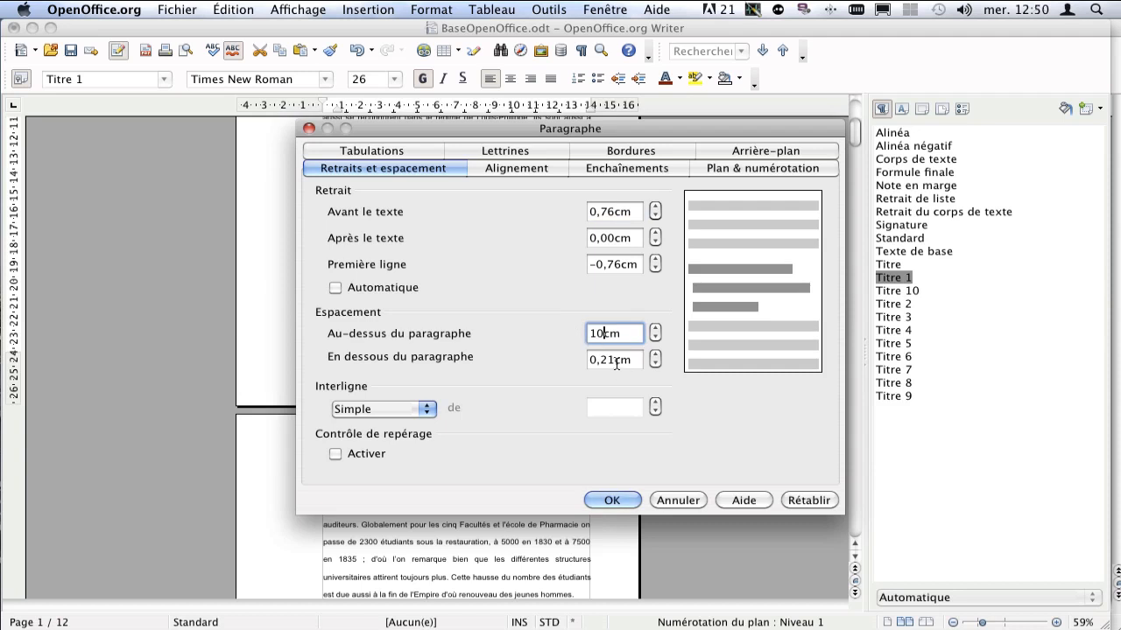
pyautogui.moveTo(614, 363); pyautogui.dragTo(587, 360)
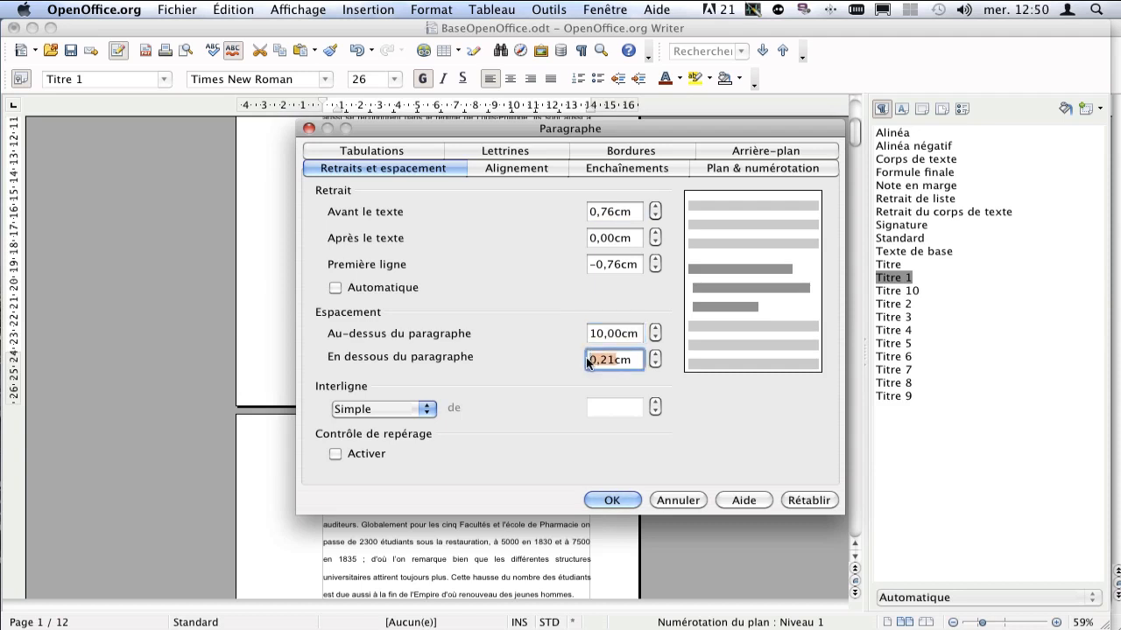
pyautogui.write('1')
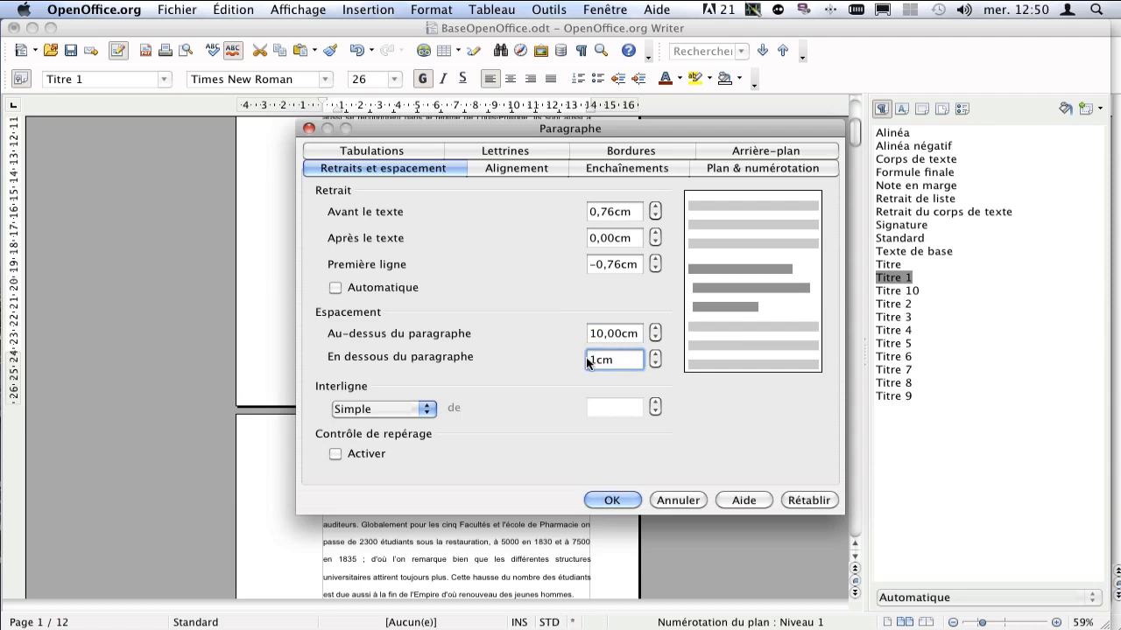
# Centre the heading "L'université à Paris" and insert a page break before it.
pyautogui.click(511, 171)
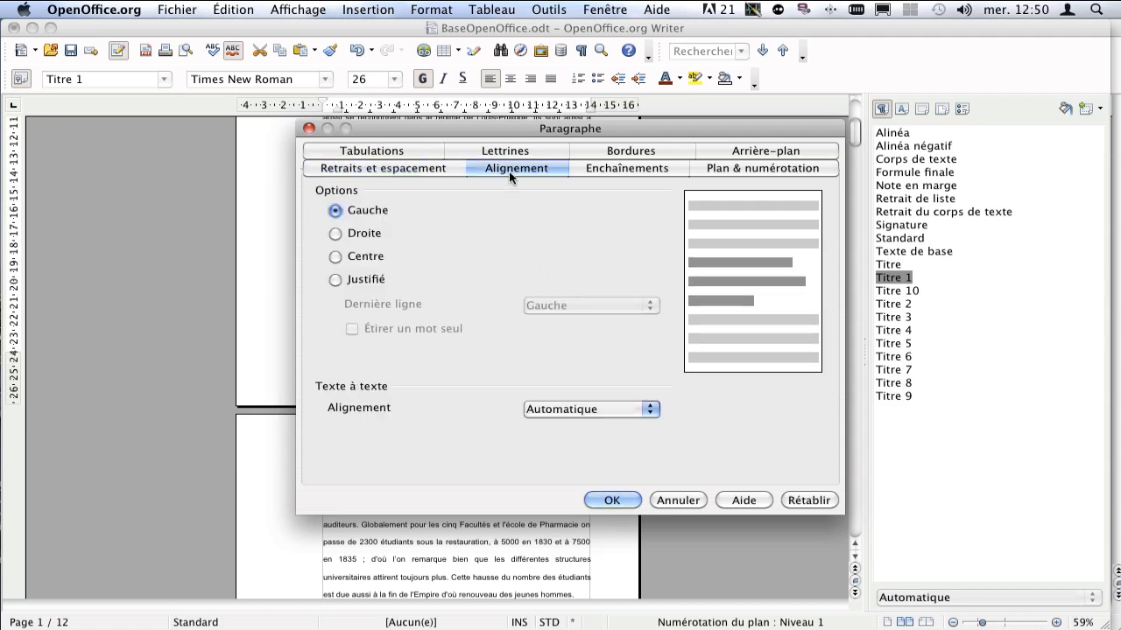
pyautogui.click(334, 256)
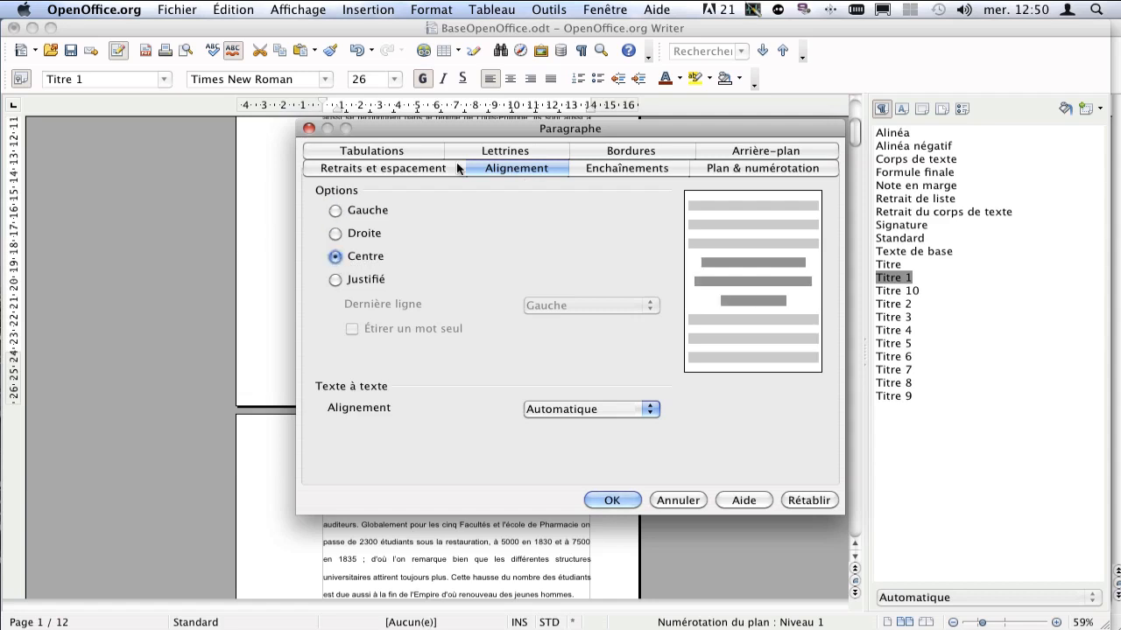
pyautogui.click(624, 171)
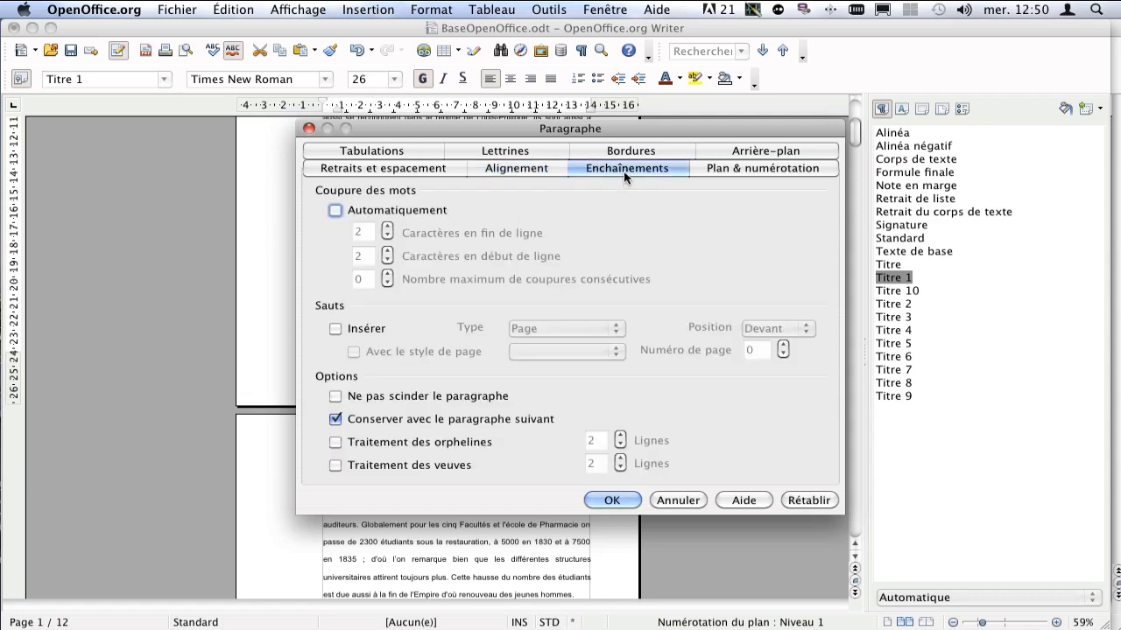
pyautogui.click(335, 328)
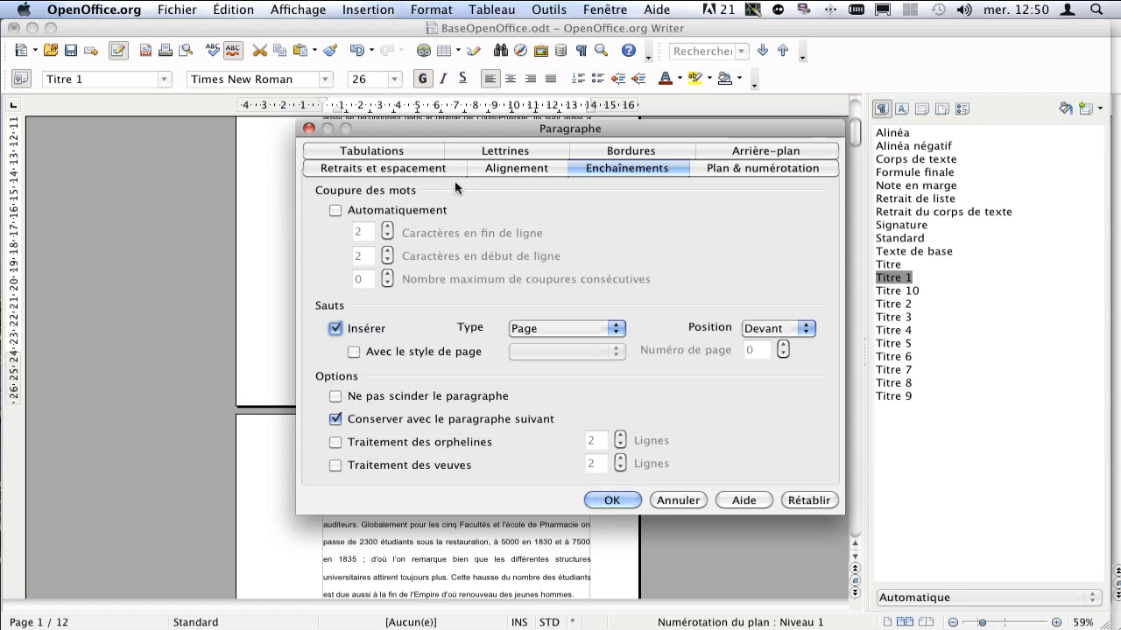
# Give the heading "L'université à Paris" a 2,50 pt black bottom border and a Gris clair background, and apply the paragraph formatting.
pyautogui.click(612, 150)
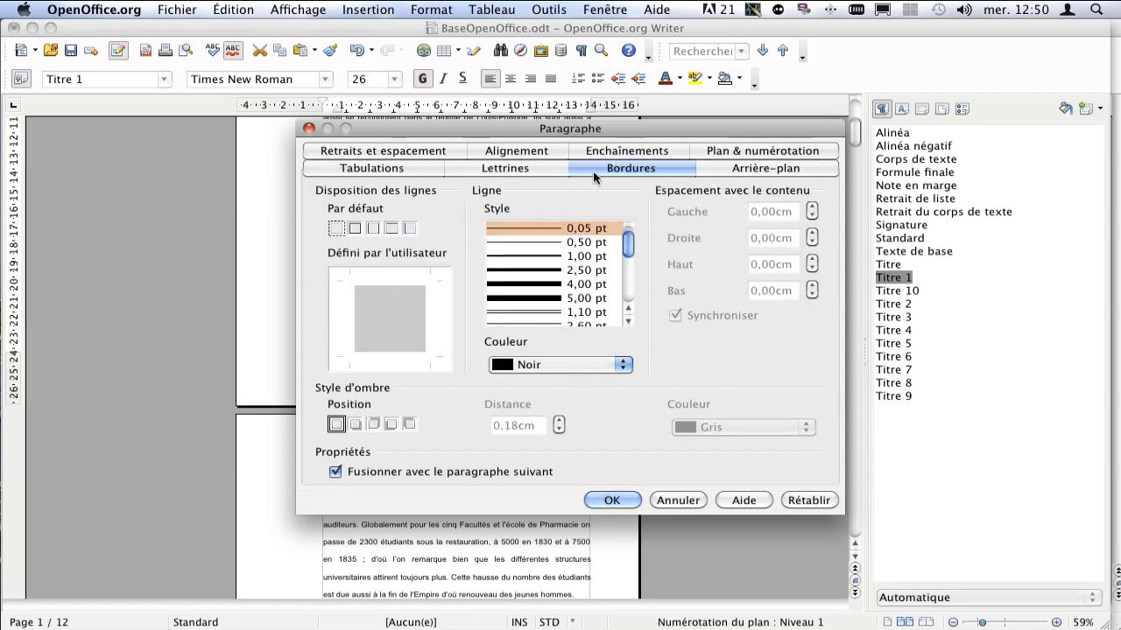
pyautogui.click(526, 271)
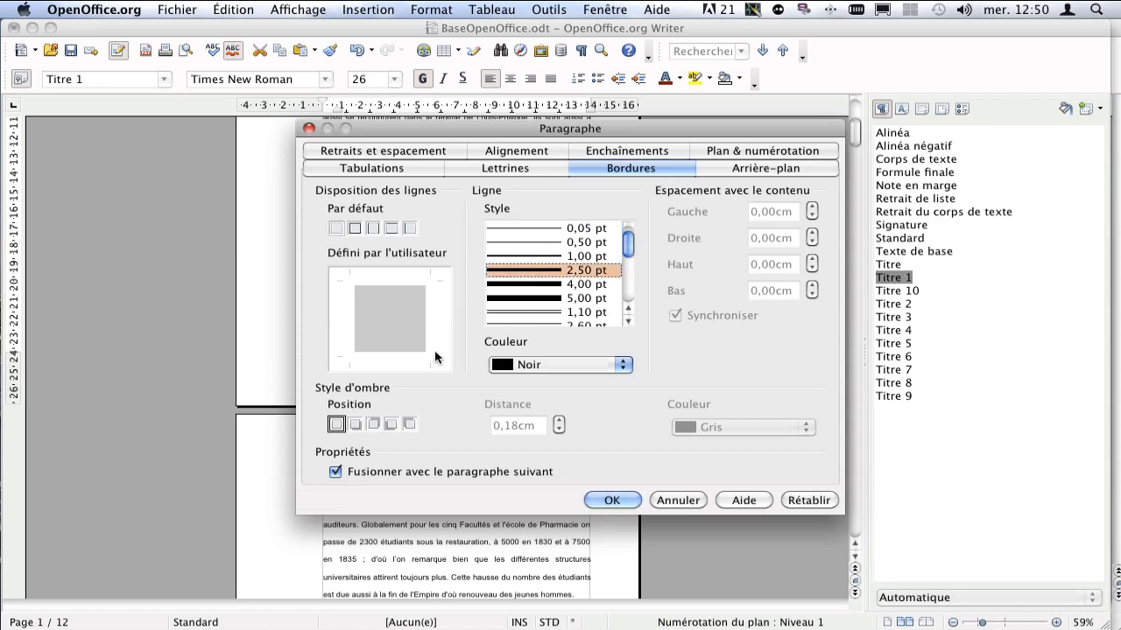
pyautogui.click(397, 357)
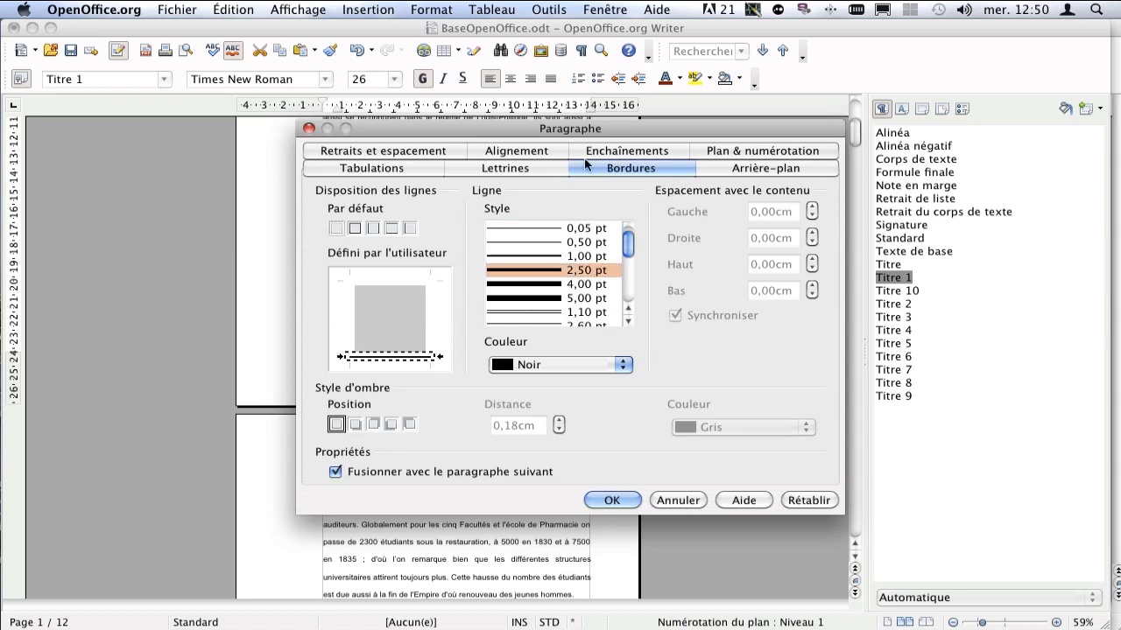
pyautogui.click(771, 170)
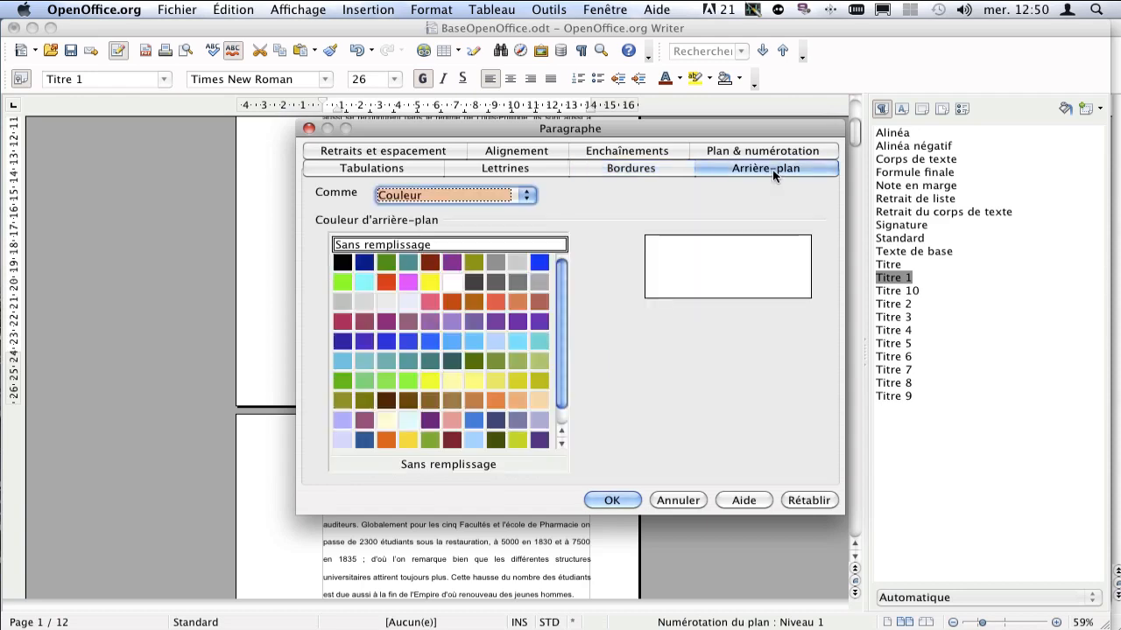
pyautogui.click(518, 262)
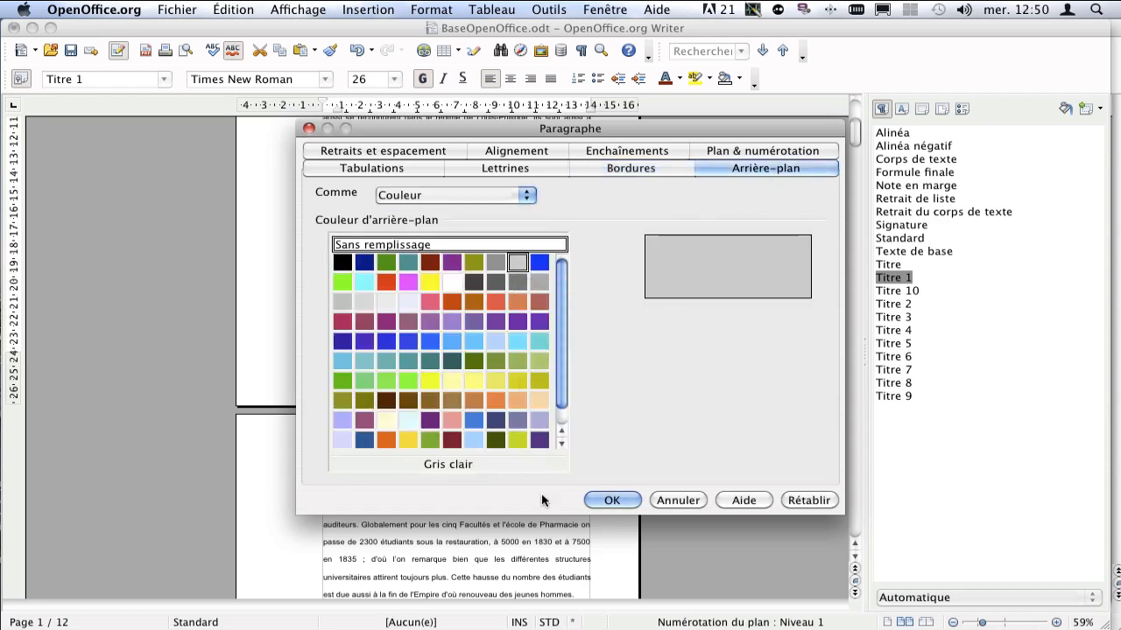
pyautogui.click(612, 499)
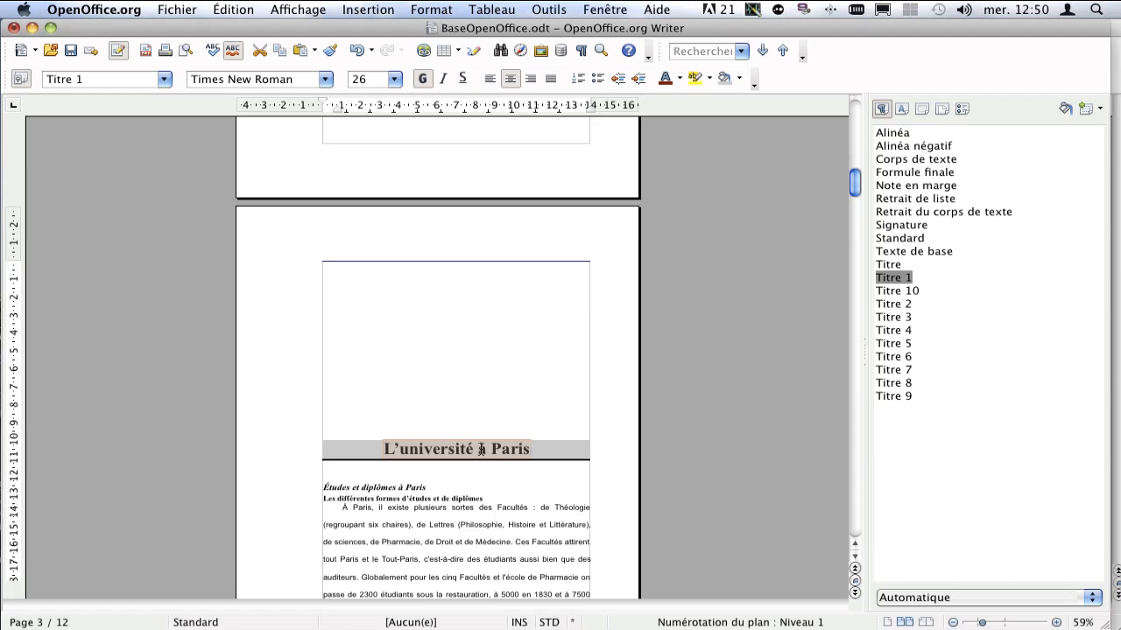
# Examine the Titre 1 formatting from "L'université à Paris" to "Vie des étudiants à Paris" and the Titre 2 and Titre 3 headings below it.
pyautogui.click(480, 449)
pyautogui.scroll(5, 399, 399)
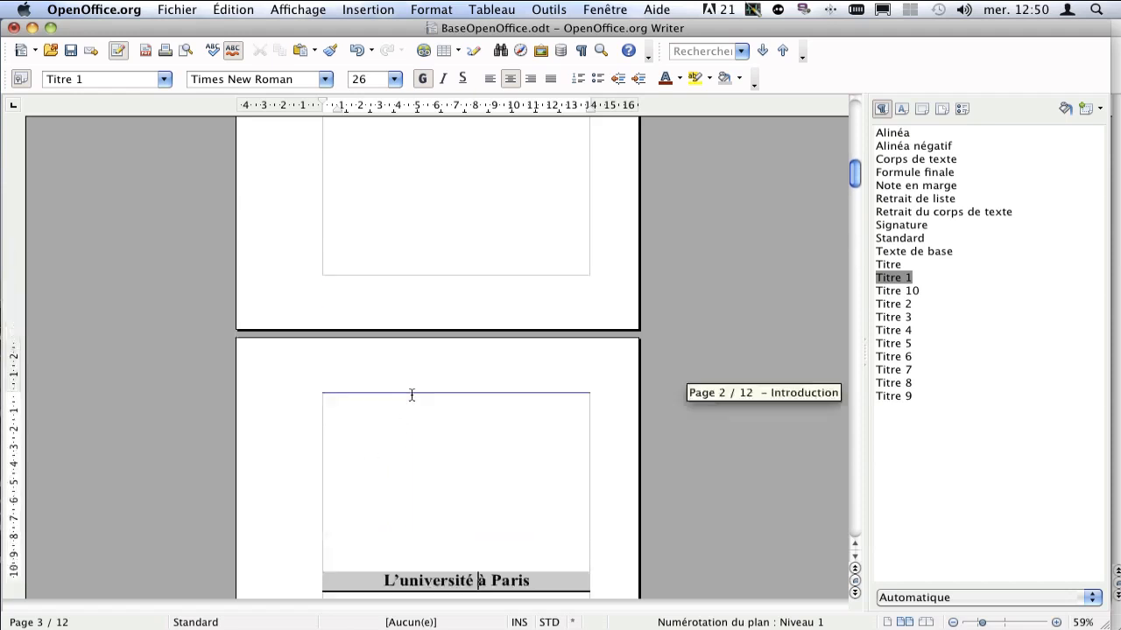
pyautogui.scroll(-4, 410, 394)
pyautogui.scroll(-15, 410, 395)
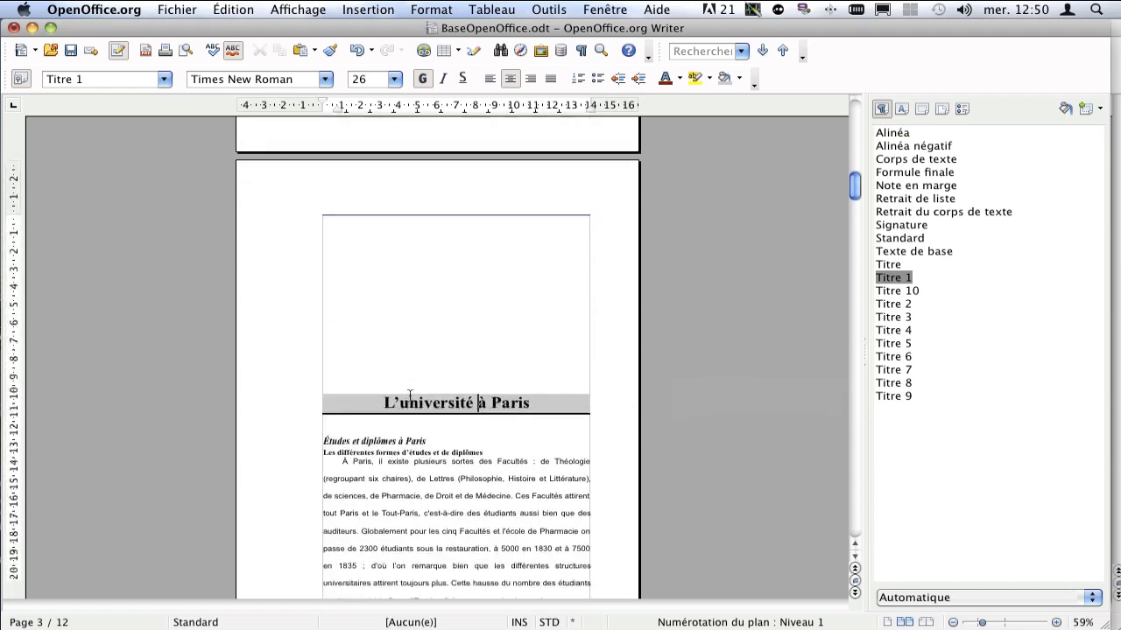
pyautogui.scroll(-20, 410, 396)
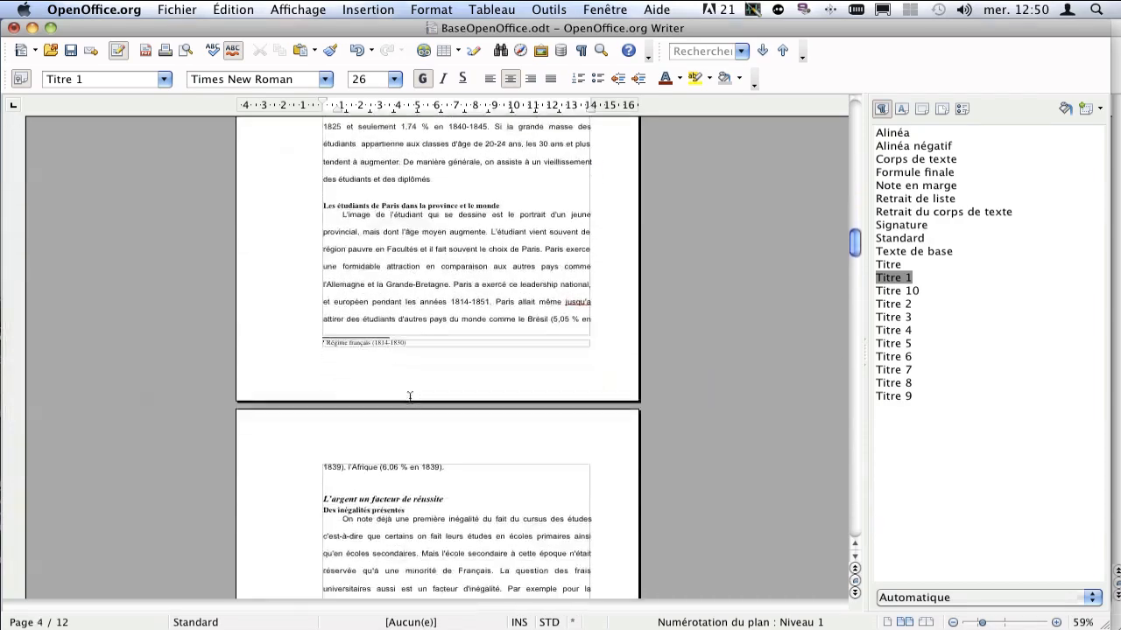
pyautogui.scroll(-20, 411, 401)
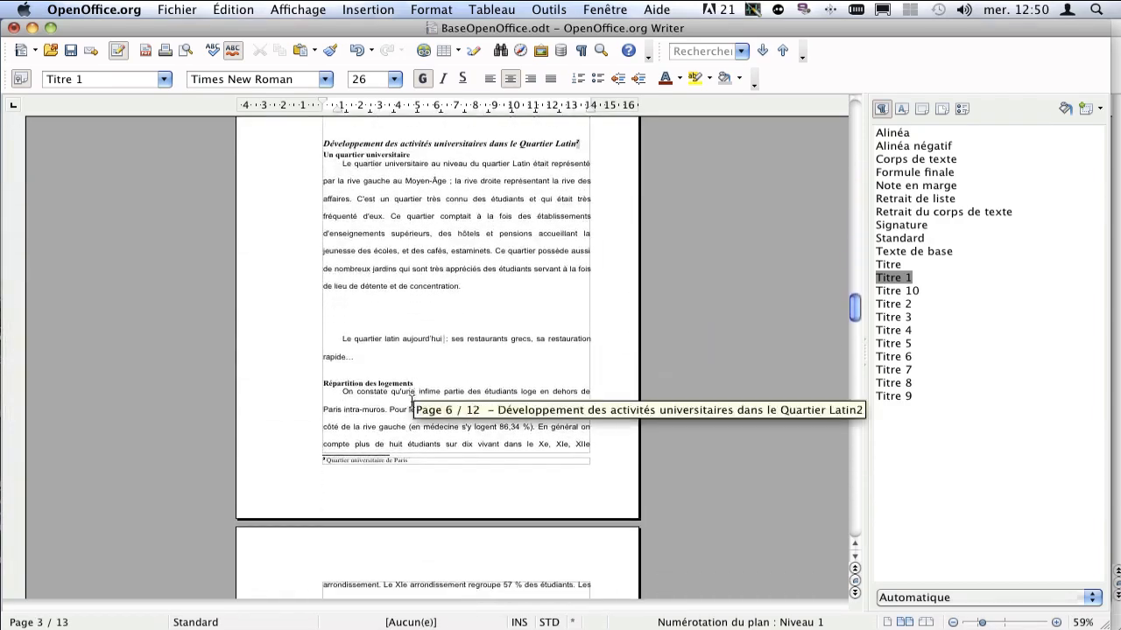
pyautogui.scroll(-5, 411, 401)
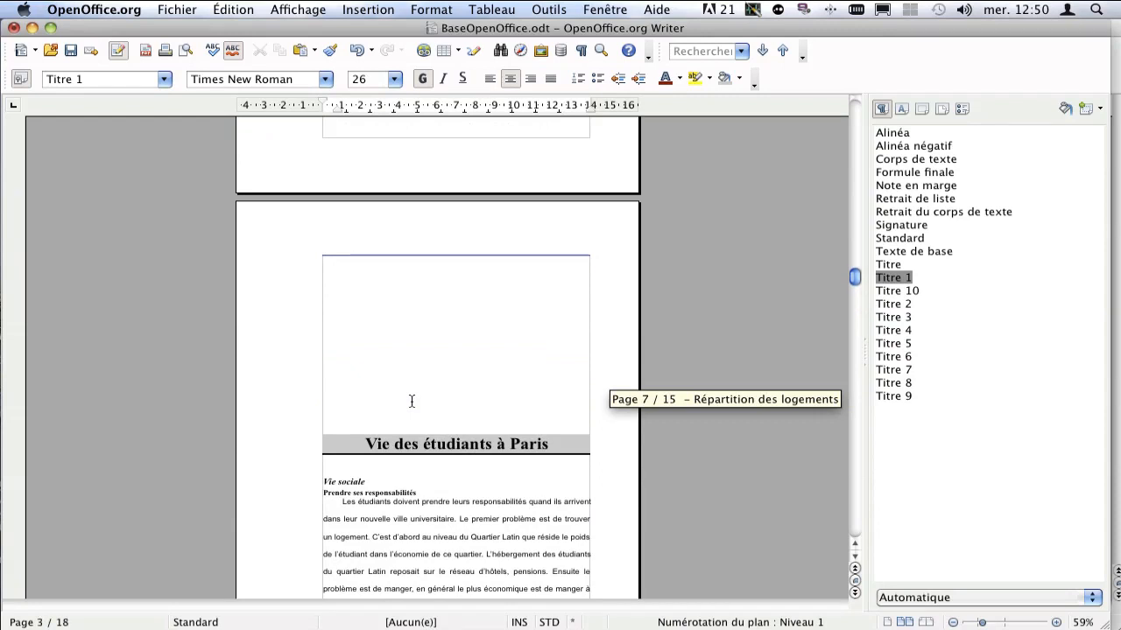
pyautogui.scroll(-3, 411, 401)
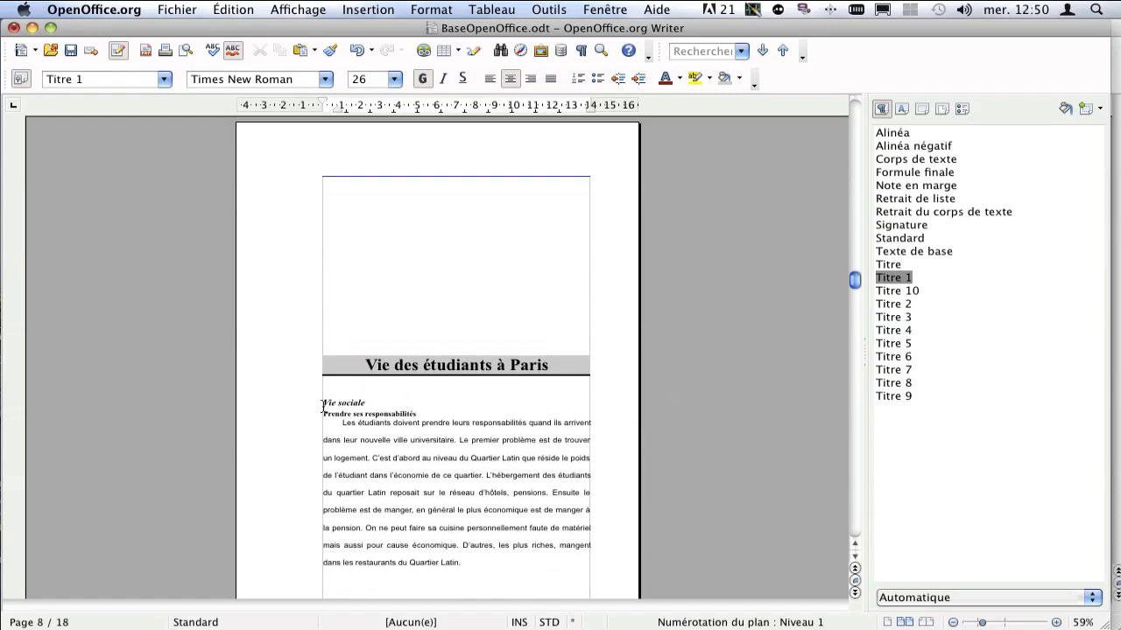
pyautogui.moveTo(323, 406); pyautogui.dragTo(367, 403)
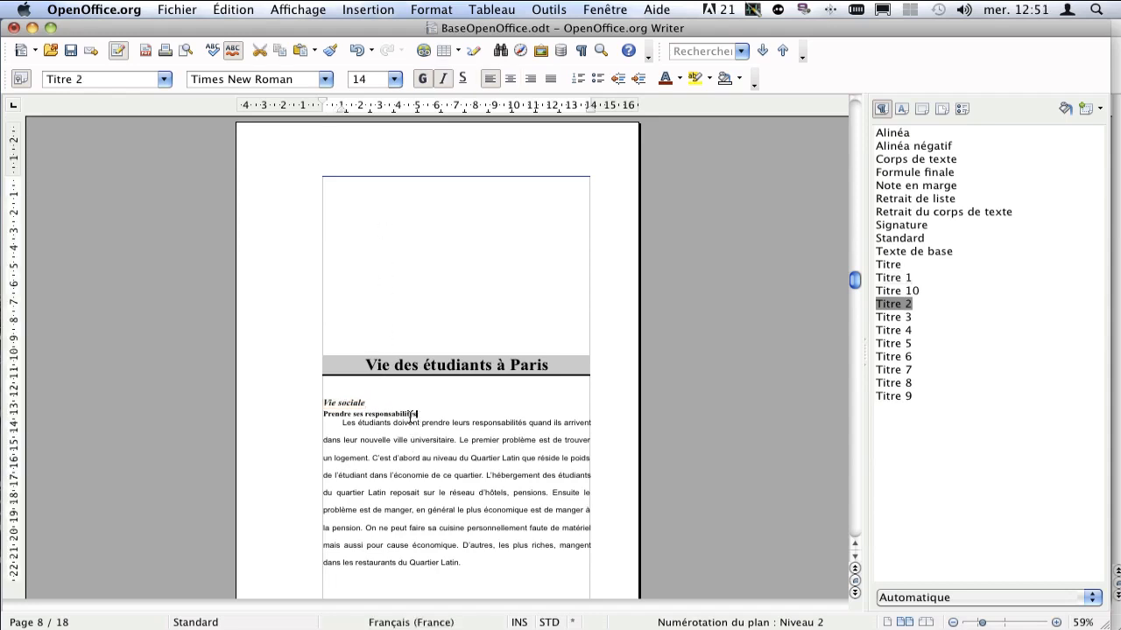
pyautogui.moveTo(420, 419); pyautogui.dragTo(322, 416)
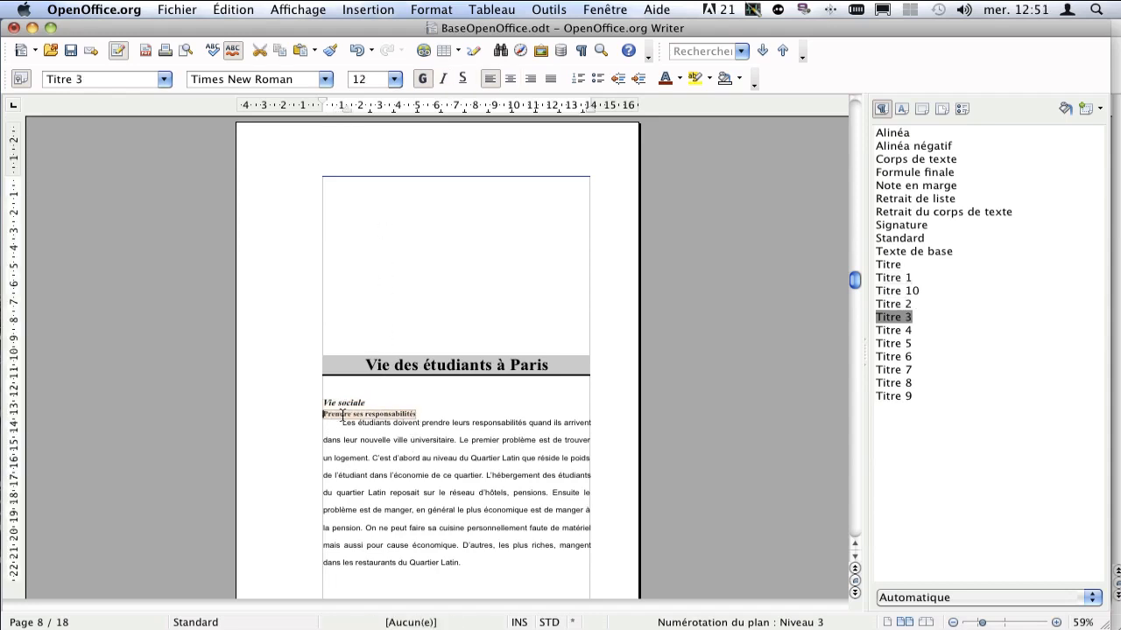
# Insert a protected Table des matières covering the entire document before the heading "Introduction" on page 1.
pyautogui.scroll(20, 346, 419)
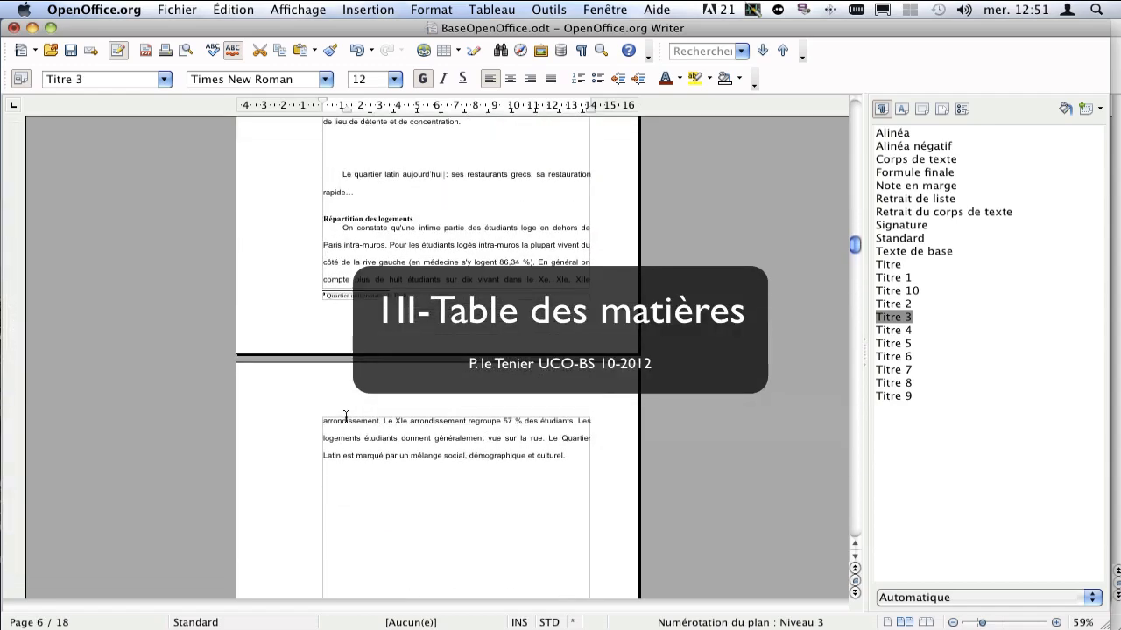
pyautogui.scroll(20, 345, 418)
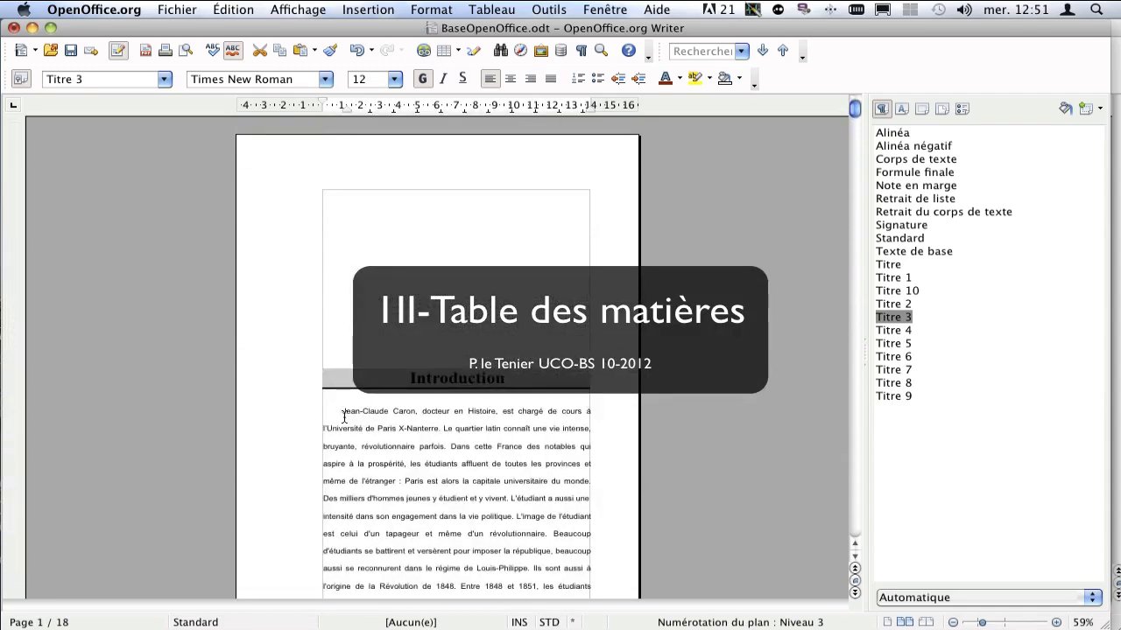
pyautogui.click(407, 377)
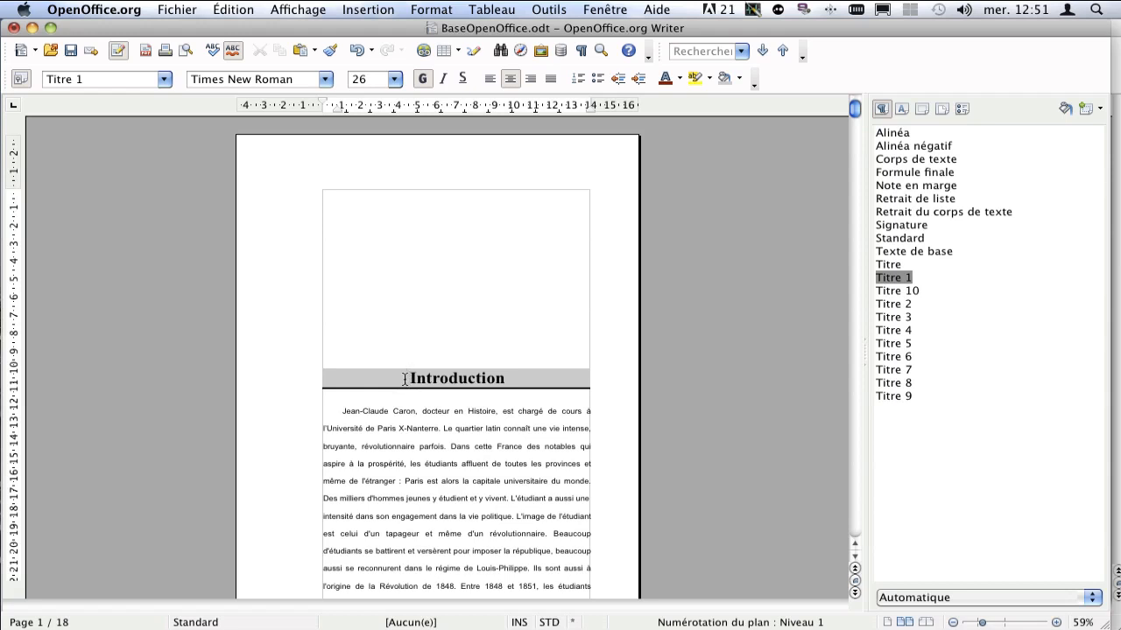
pyautogui.click(365, 9)
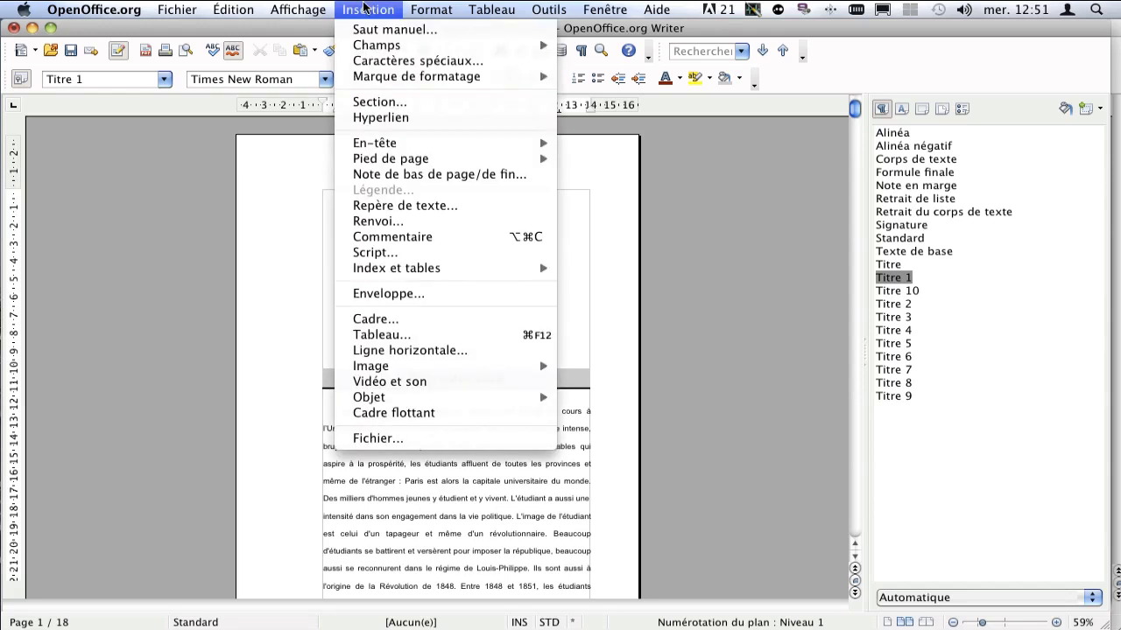
pyautogui.moveTo(474, 269)
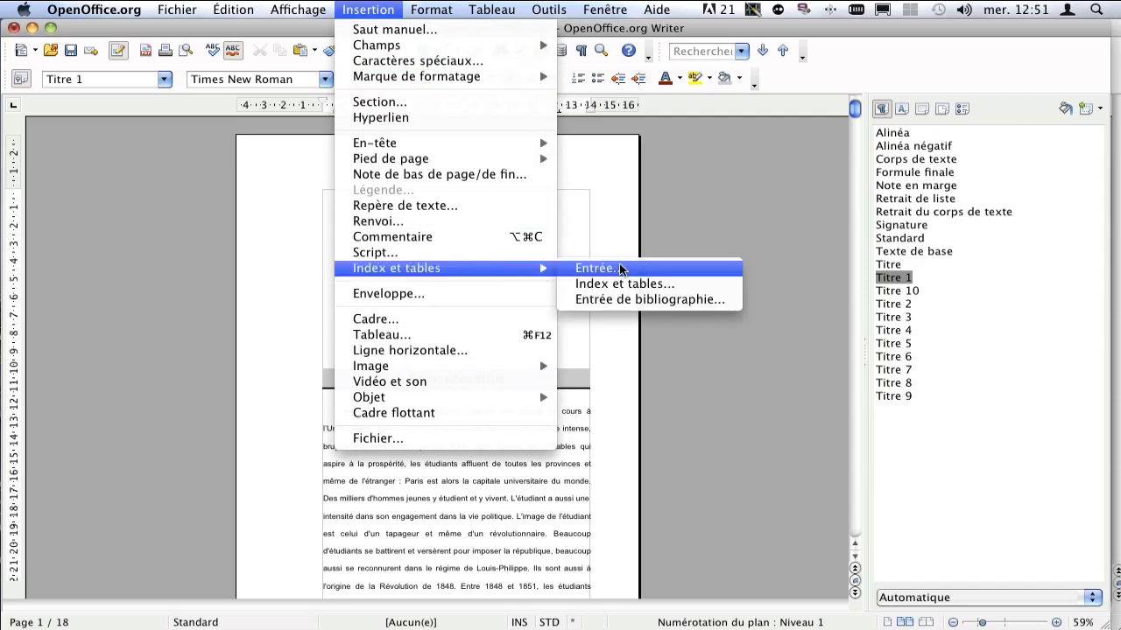
pyautogui.click(703, 285)
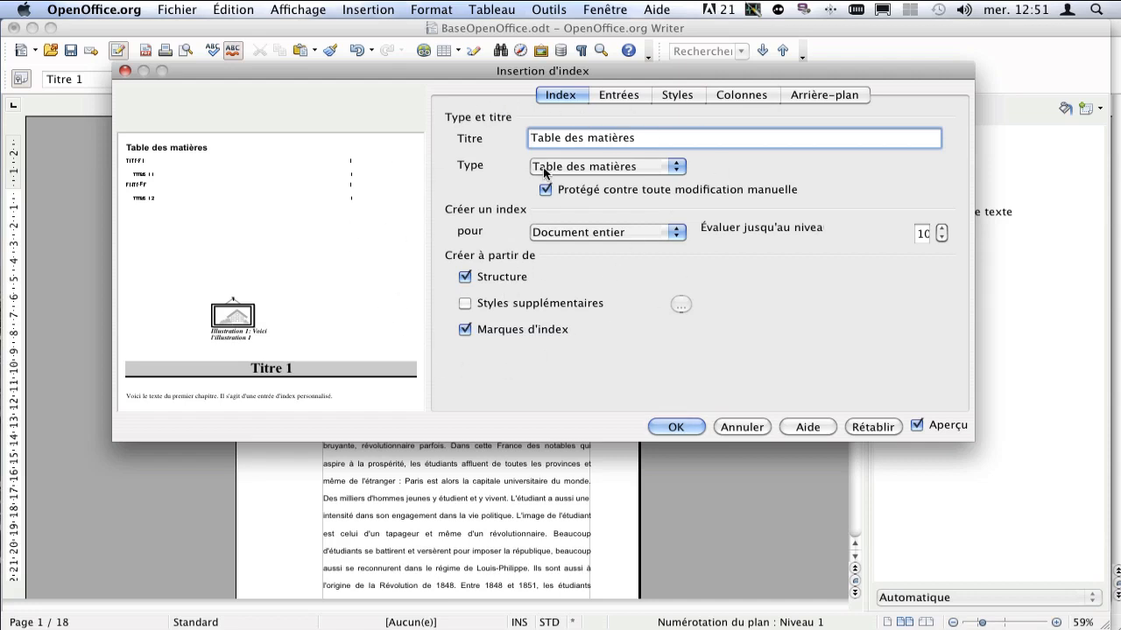
pyautogui.click(693, 427)
pyautogui.click(559, 371)
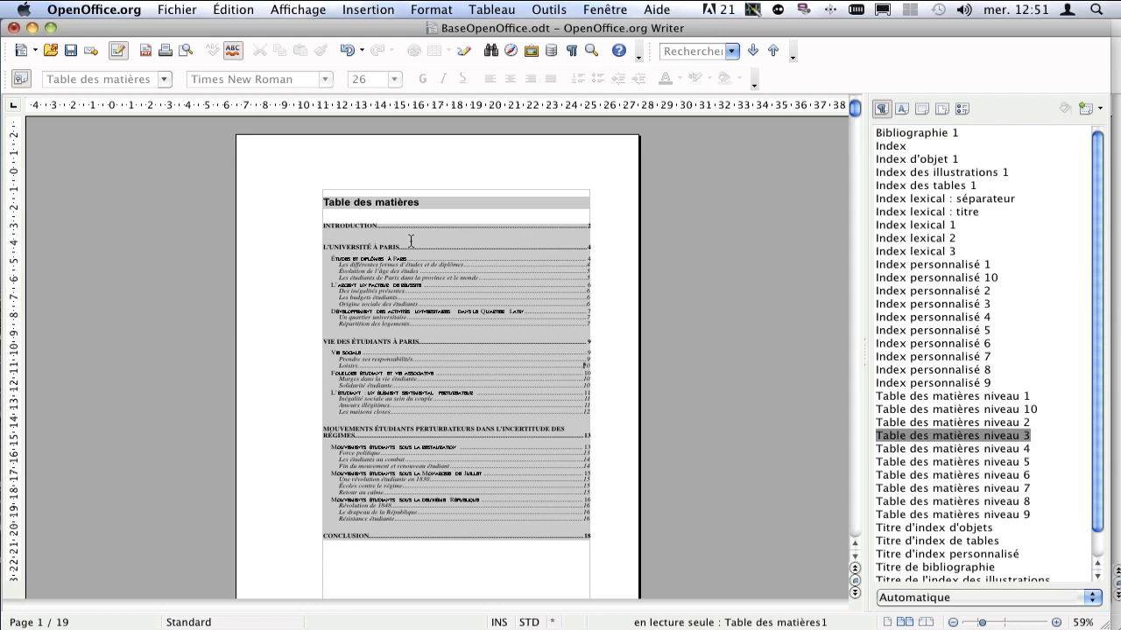
# Review the table of contents in the document and in the page preview, and close the preview.
pyautogui.scroll(-9, 410, 241)
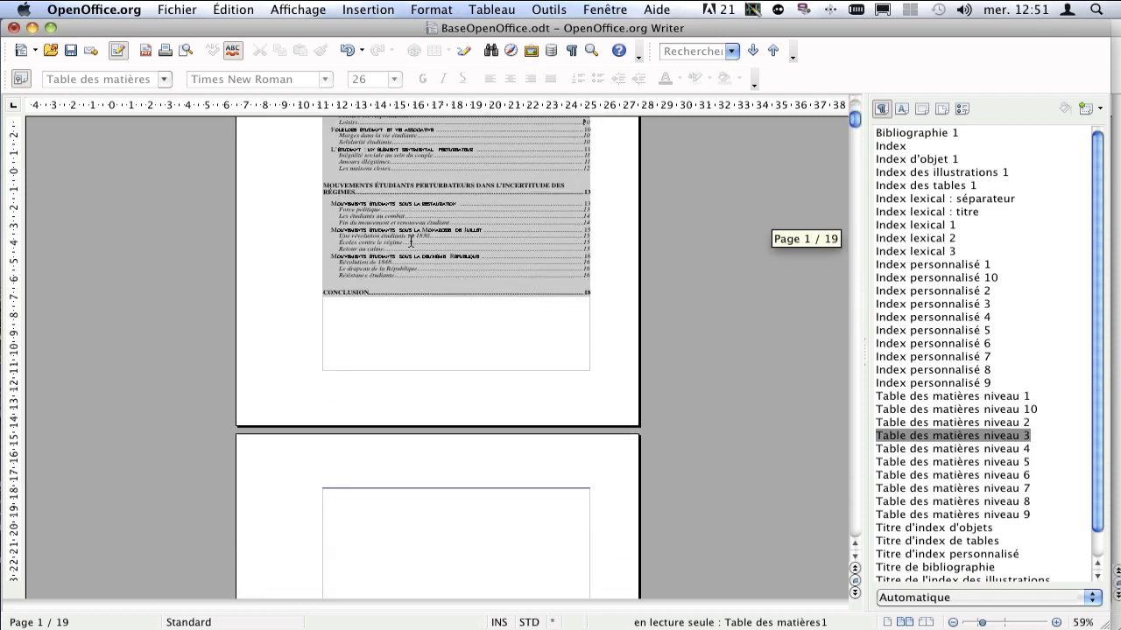
pyautogui.scroll(-2, 411, 240)
pyautogui.scroll(10, 411, 243)
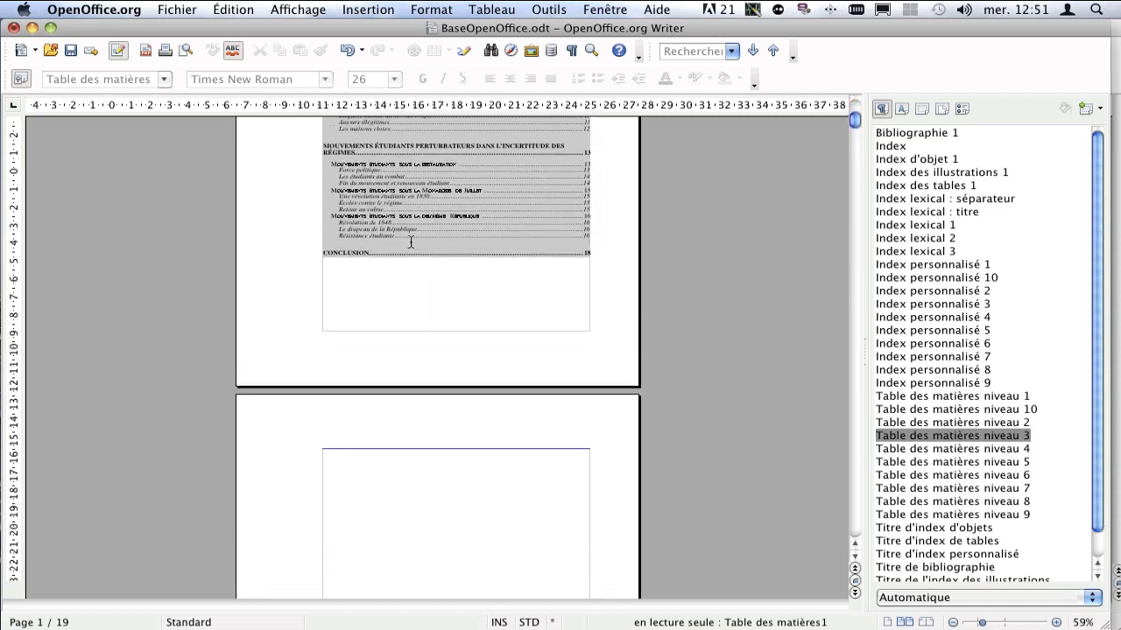
pyautogui.scroll(2, 410, 243)
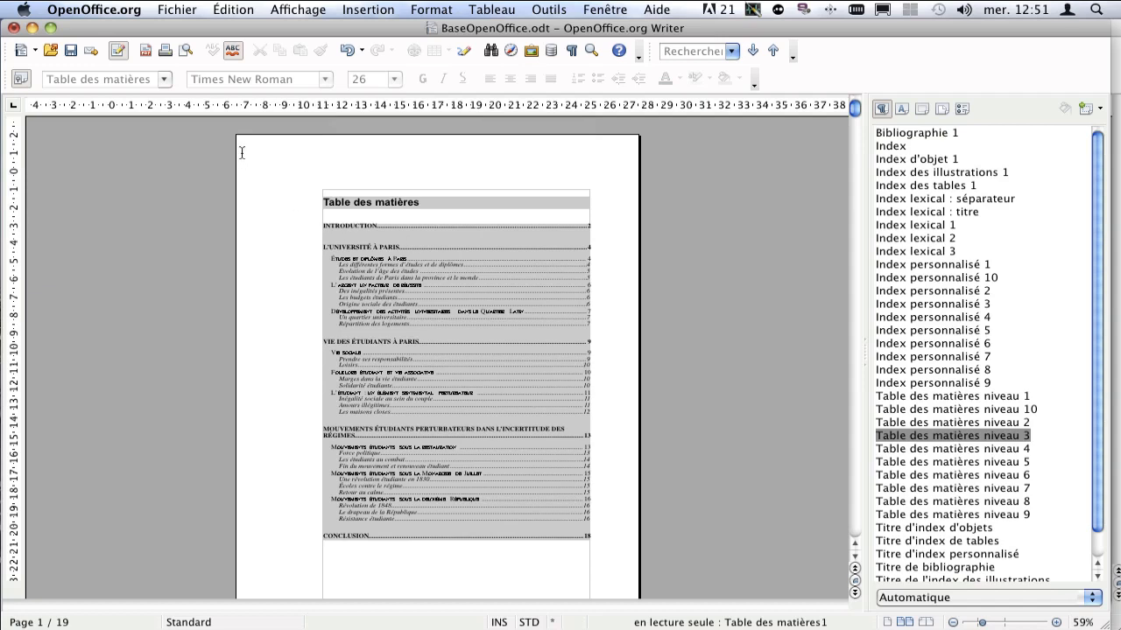
pyautogui.click(185, 12)
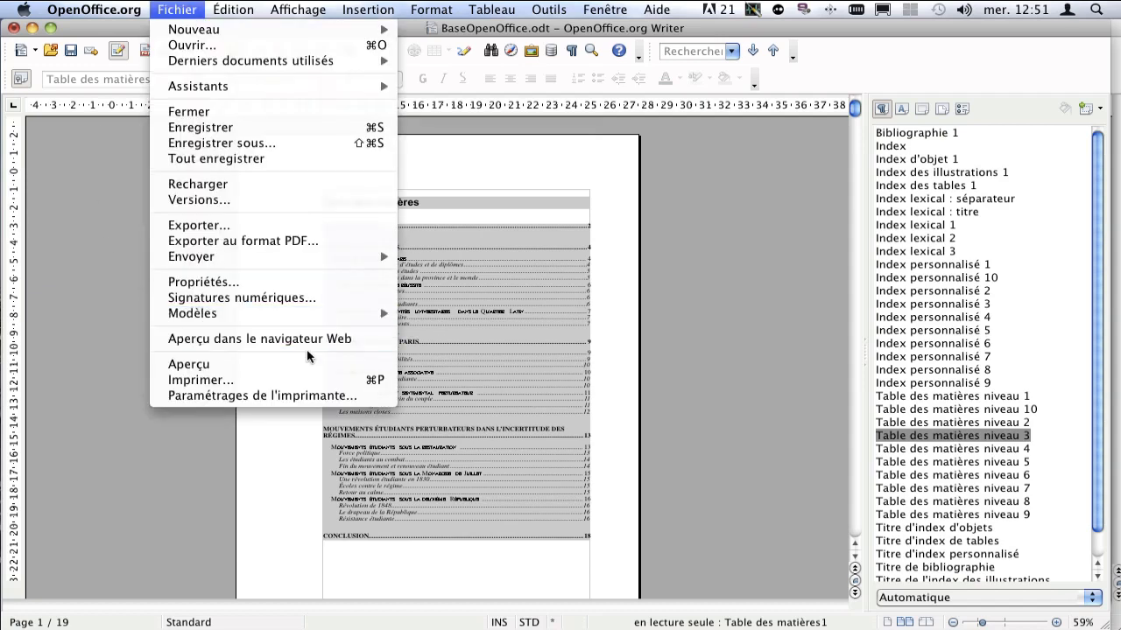
pyautogui.click(327, 366)
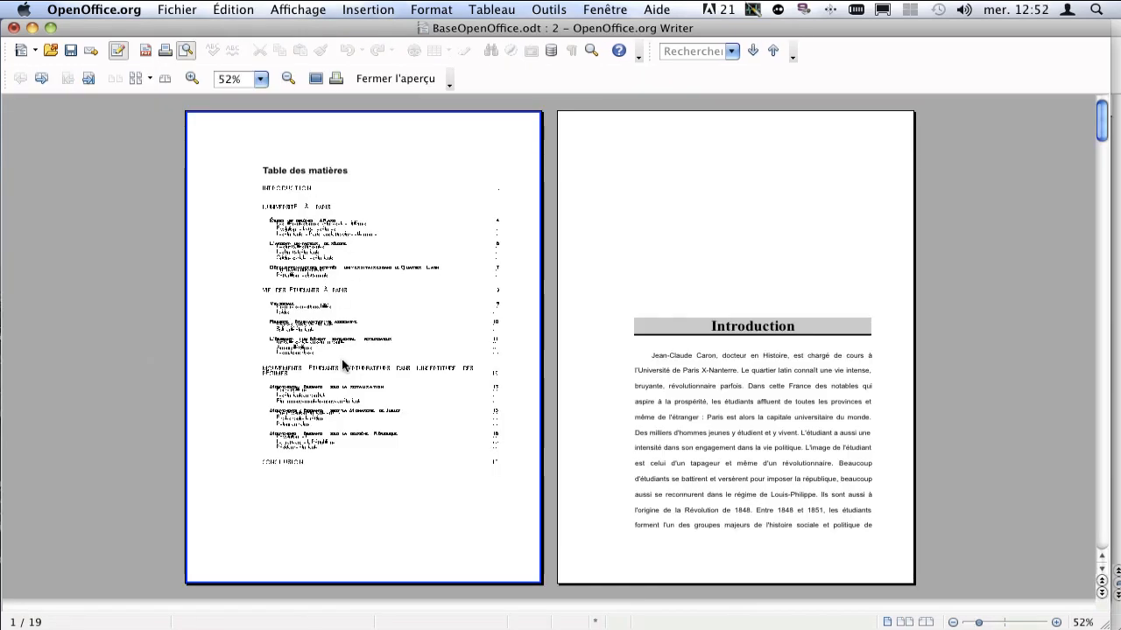
pyautogui.click(394, 81)
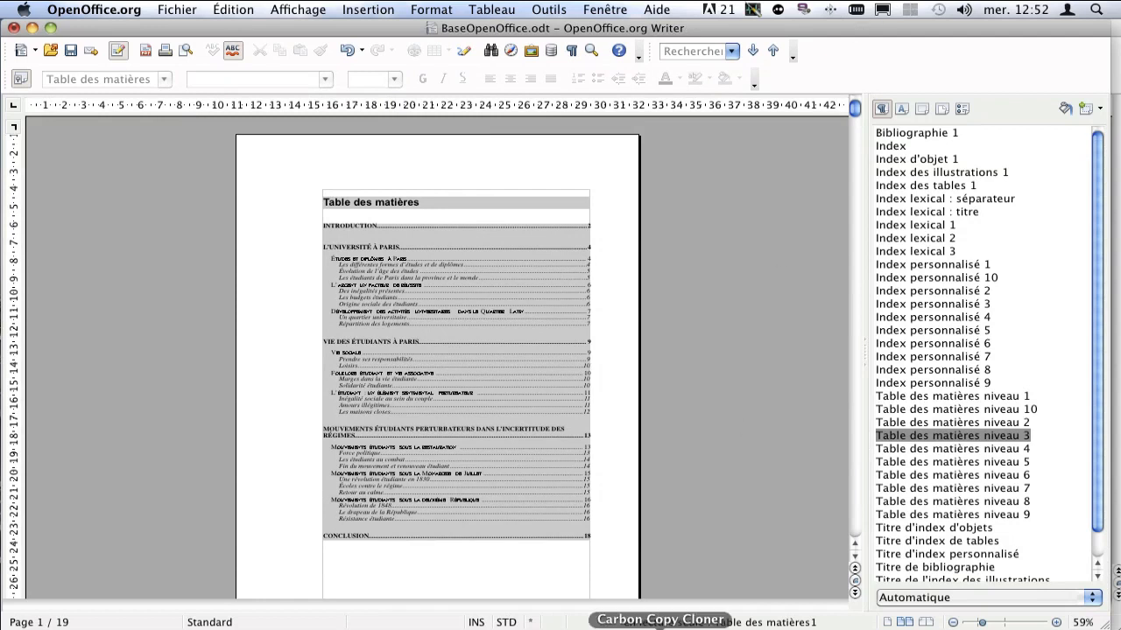
pyautogui.click(557, 627)
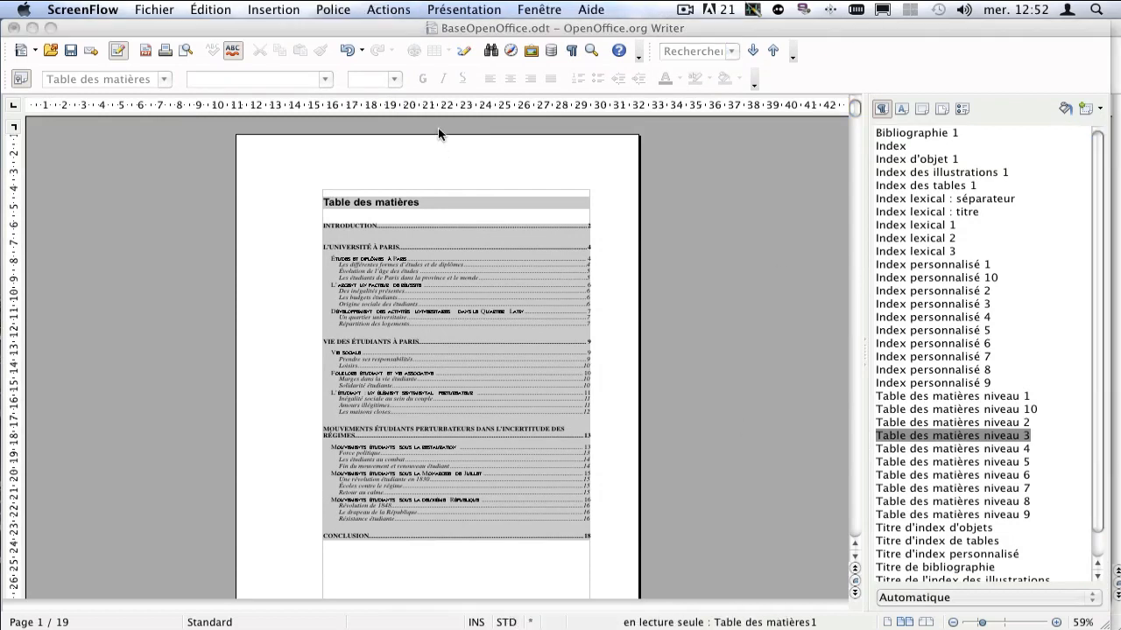